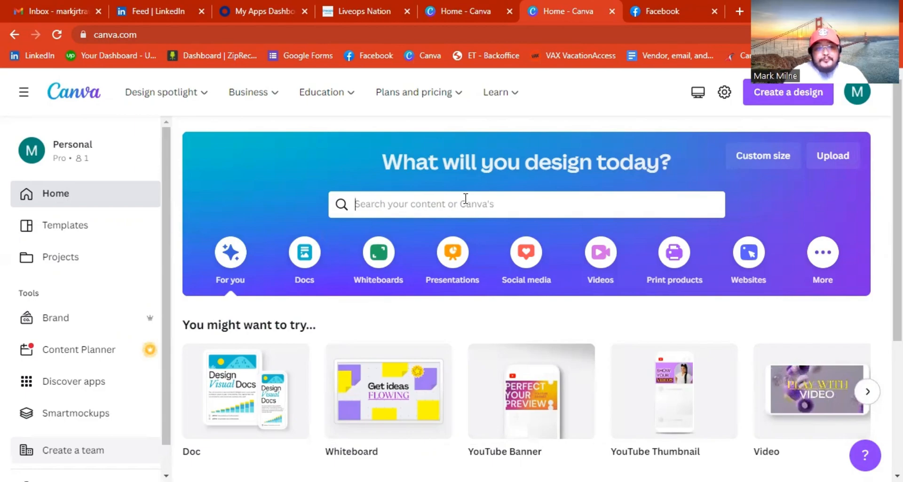
Search Canva's templates for 'TikTok Videos travel'.
{"action": "left_click", "coordinate": [465, 198]}
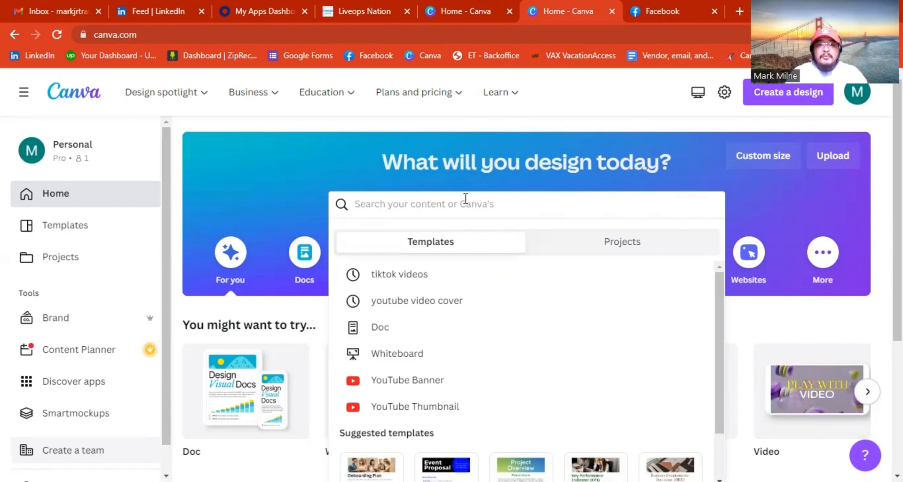
{"action": "left_click", "coordinate": [250, 164]}
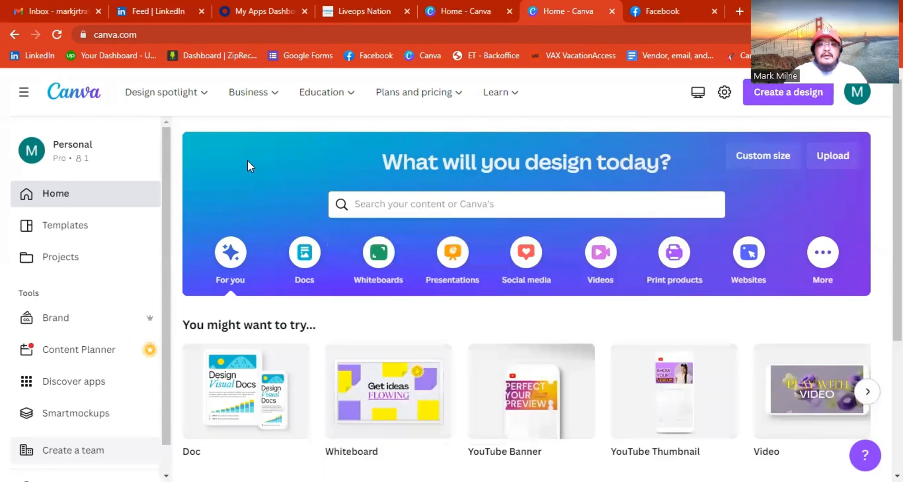
{"action": "left_click", "coordinate": [403, 205]}
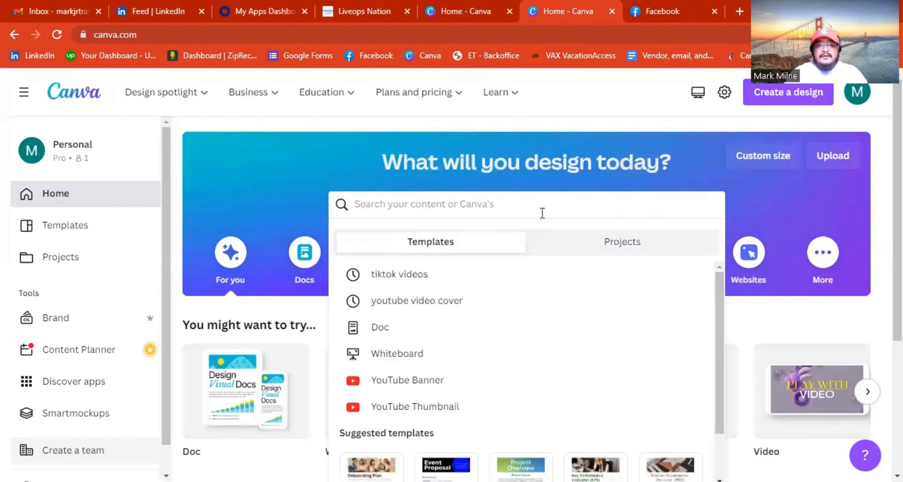
{"action": "type", "text": "Tiko"}
{"action": "key", "text": "BackSpace"}
{"action": "key", "text": "BackSpace"}
{"action": "type", "text": "kTok"}
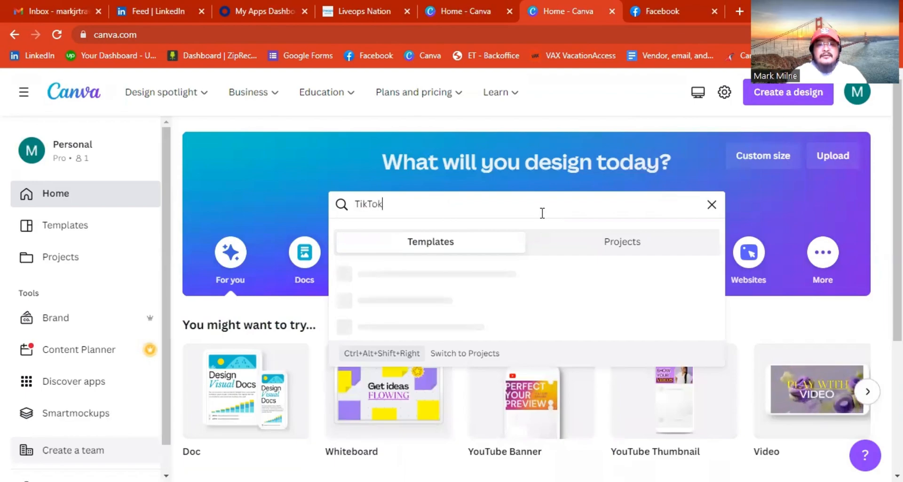
{"action": "type", "text": " Videos"}
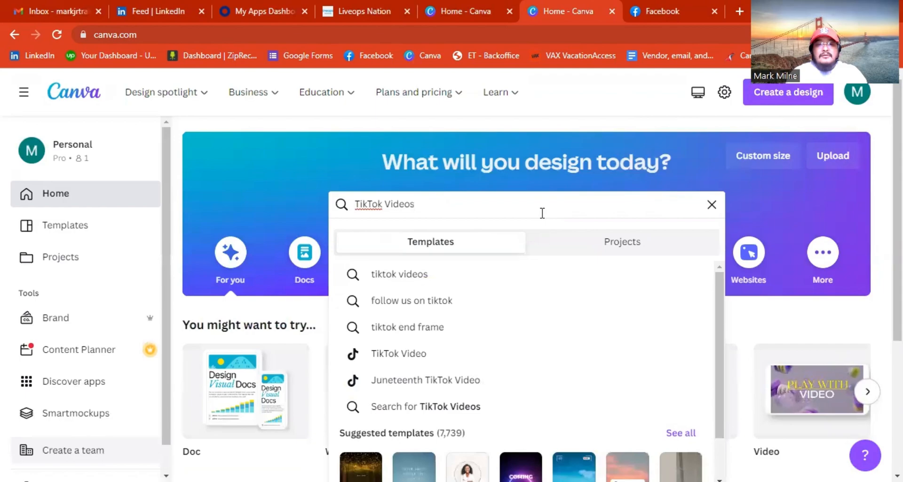
{"action": "type", "text": " travel"}
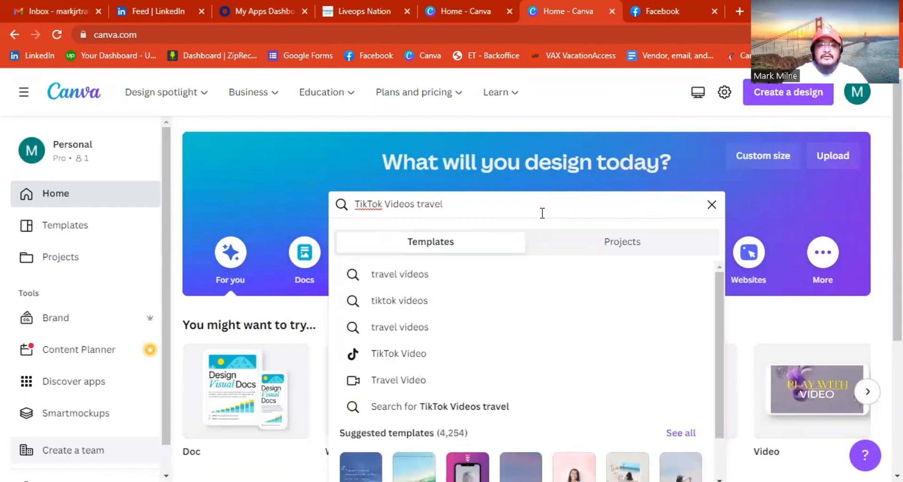
{"action": "key", "text": "Return"}
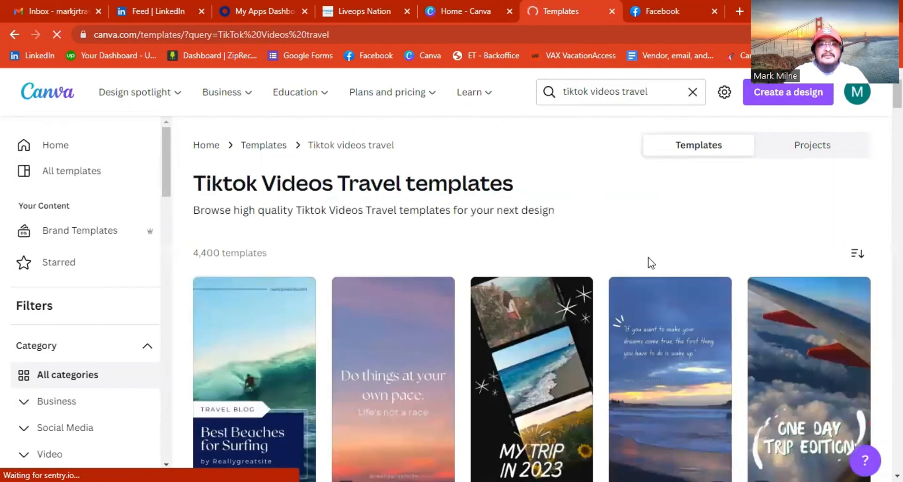
Start a new design from the 'White Simple Traveling TikTok Background' template.
{"action": "scroll", "coordinate": [578, 218], "scroll_direction": "down", "scroll_amount": 3}
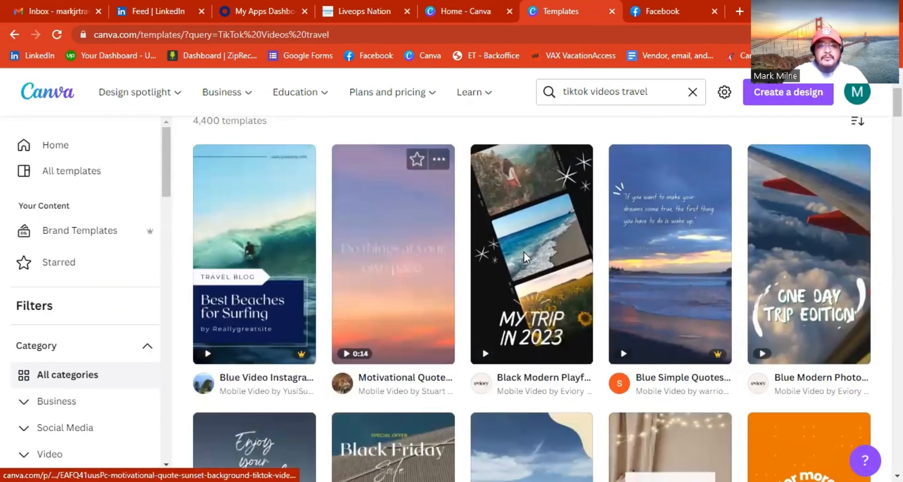
{"action": "scroll", "coordinate": [643, 249], "scroll_direction": "down", "scroll_amount": 2}
{"action": "scroll", "coordinate": [644, 249], "scroll_direction": "down", "scroll_amount": 5}
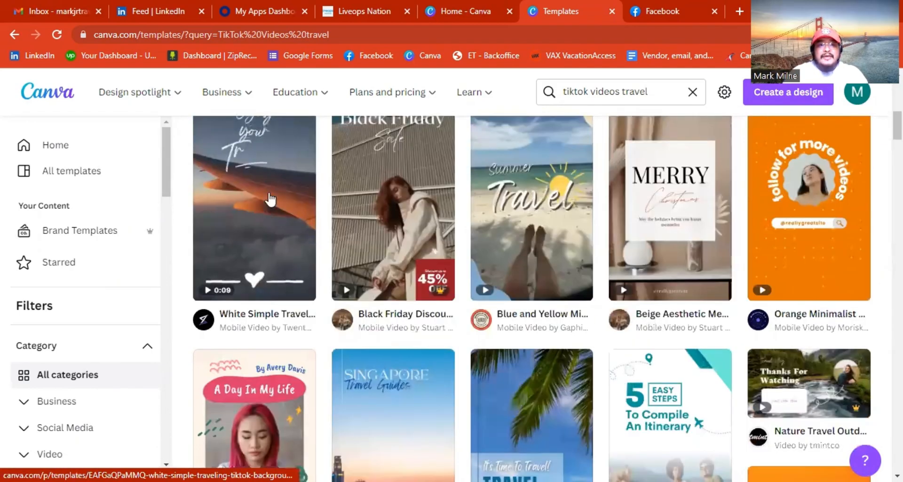
{"action": "scroll", "coordinate": [264, 215], "scroll_direction": "up", "scroll_amount": 1}
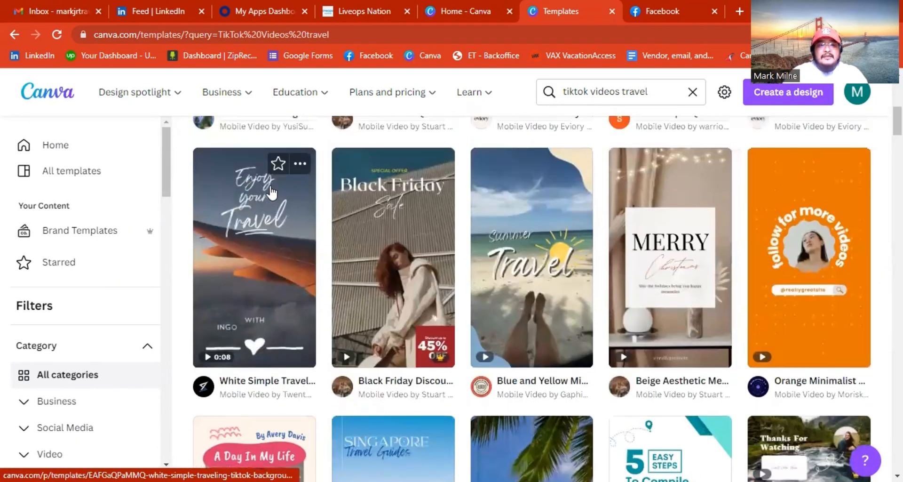
{"action": "left_click", "coordinate": [260, 216]}
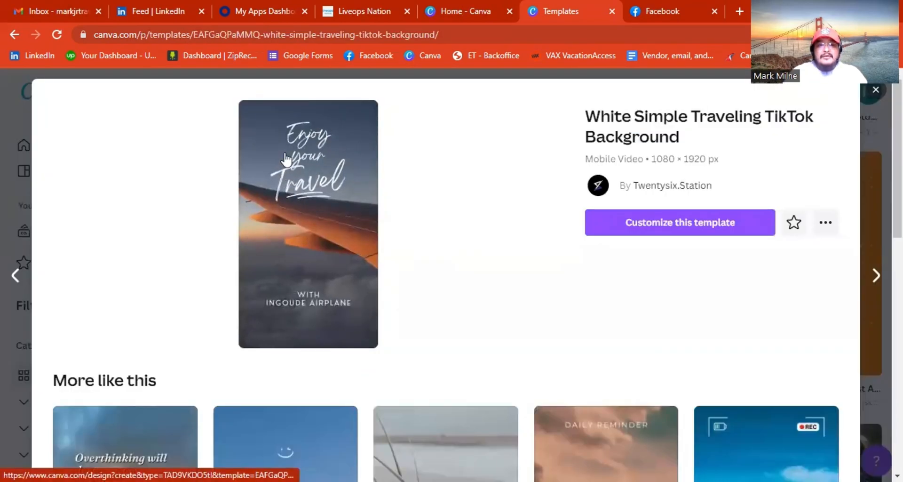
{"action": "left_click", "coordinate": [673, 227]}
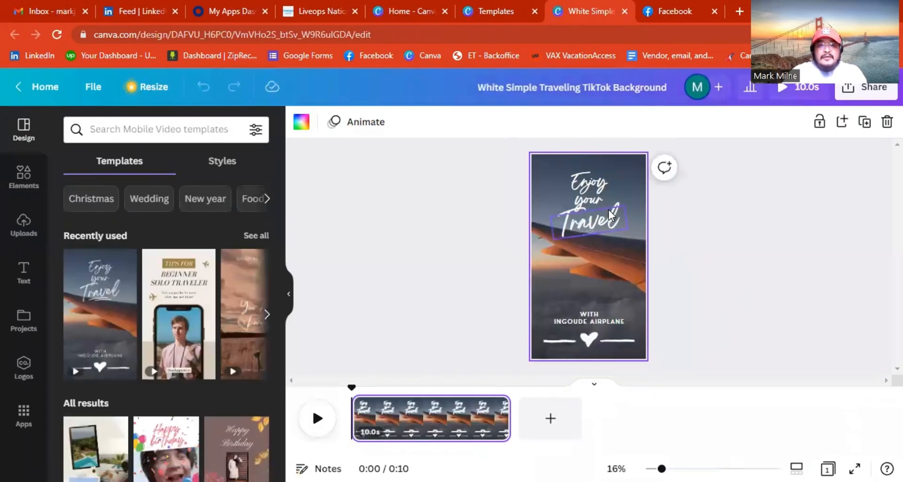
Retype the three heading words as Mexico, Travel and Special.
{"action": "left_click", "coordinate": [588, 186]}
{"action": "left_click", "coordinate": [587, 186]}
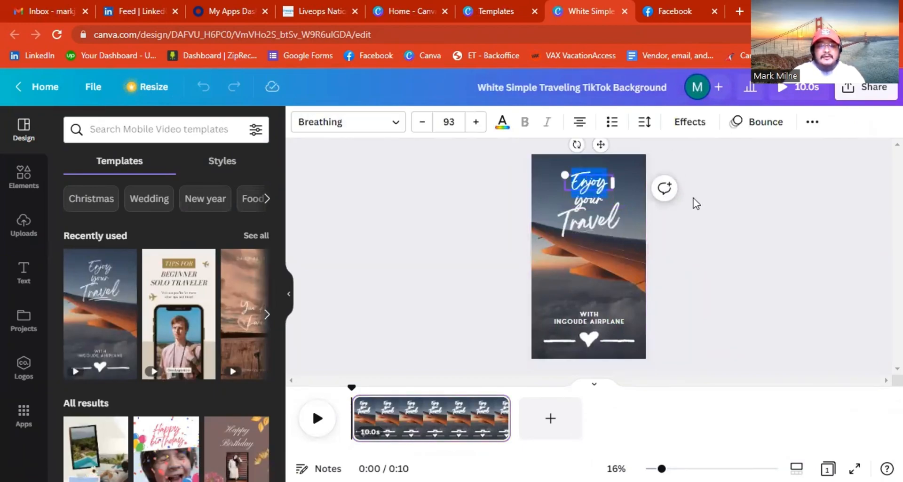
{"action": "type", "text": "Mexico"}
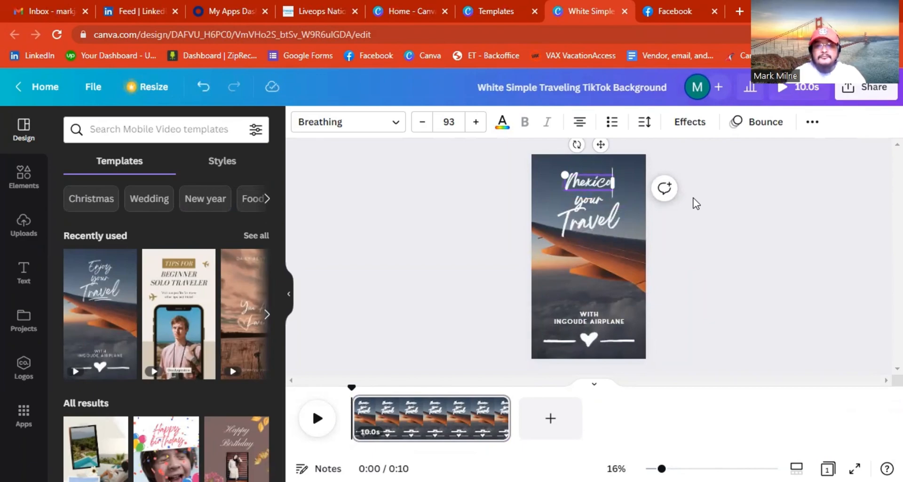
{"action": "left_click", "coordinate": [593, 206]}
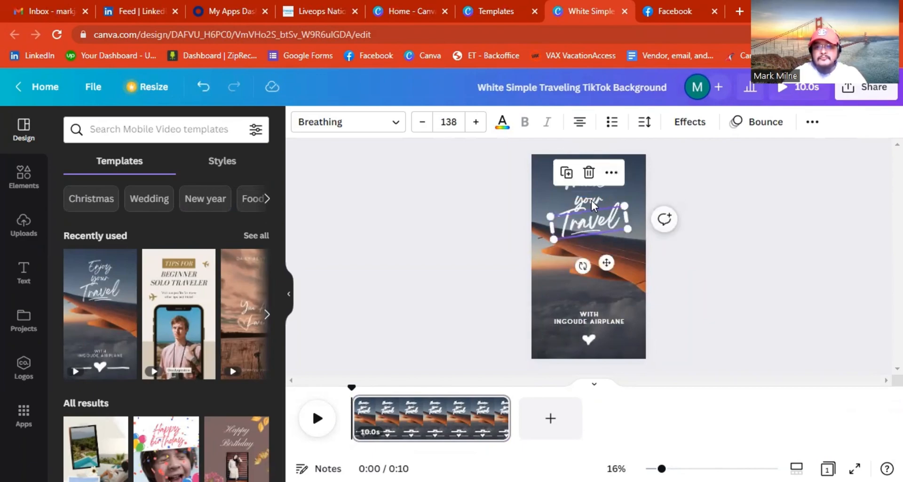
{"action": "double_click", "coordinate": [593, 205]}
{"action": "type", "text": "T"}
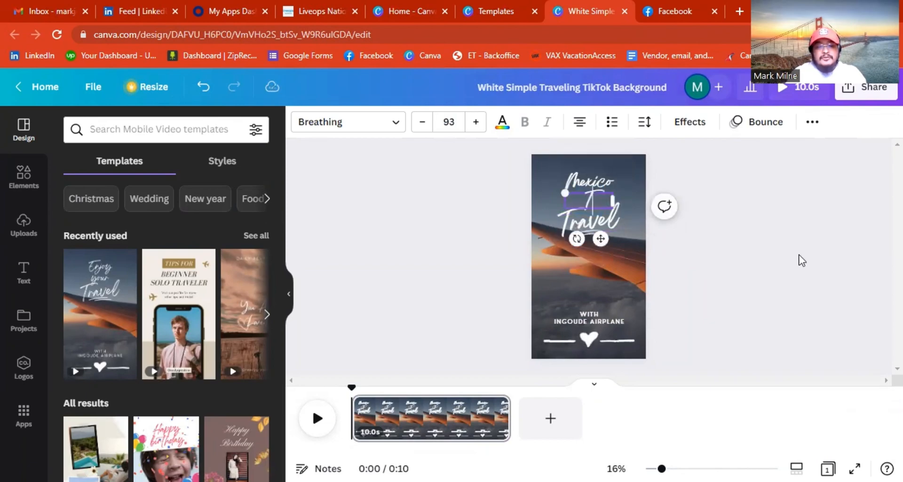
{"action": "type", "text": "ravel"}
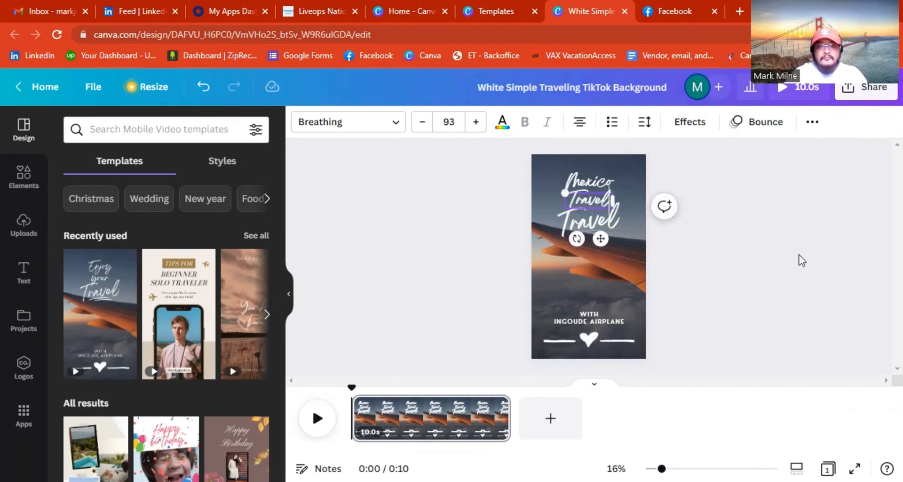
{"action": "left_click", "coordinate": [602, 222]}
{"action": "double_click", "coordinate": [603, 222]}
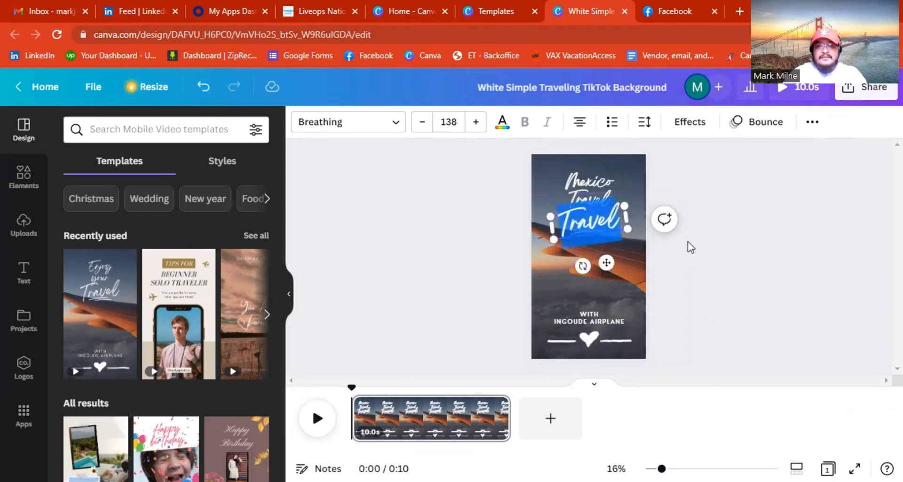
{"action": "type", "text": "Special"}
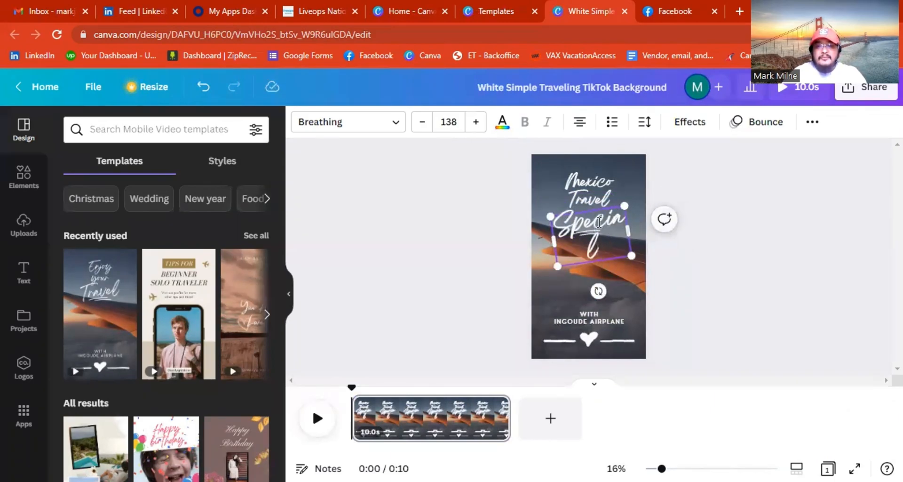
Enlarge the Special text box and go to its font size setting.
{"action": "mouse_move", "coordinate": [551, 216]}
{"action": "left_mouse_down"}
{"action": "mouse_move", "coordinate": [535, 207]}
{"action": "mouse_move", "coordinate": [544, 213]}
{"action": "left_mouse_up"}
{"action": "double_click", "coordinate": [604, 243]}
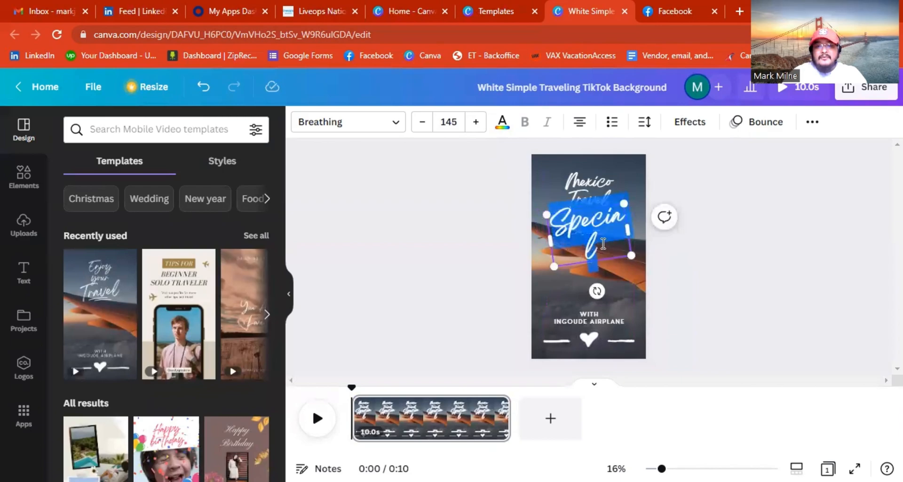
{"action": "left_click", "coordinate": [446, 121]}
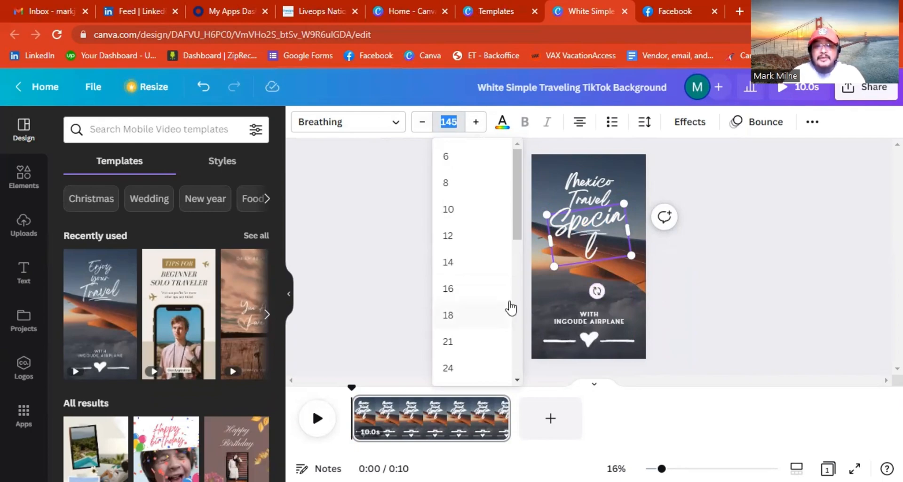
Set the Special text's font size to 100.
{"action": "scroll", "coordinate": [503, 296], "scroll_direction": "down", "scroll_amount": 3}
{"action": "scroll", "coordinate": [503, 296], "scroll_direction": "down", "scroll_amount": 5}
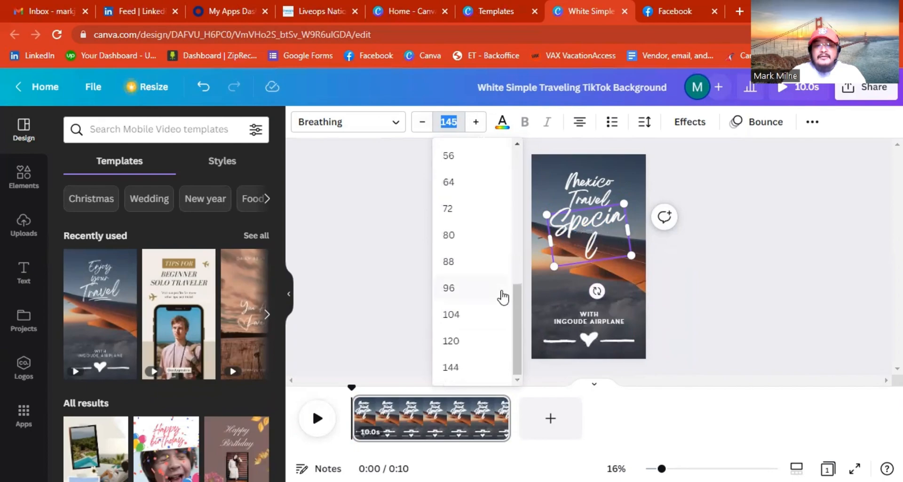
{"action": "scroll", "coordinate": [501, 294], "scroll_direction": "up", "scroll_amount": 3}
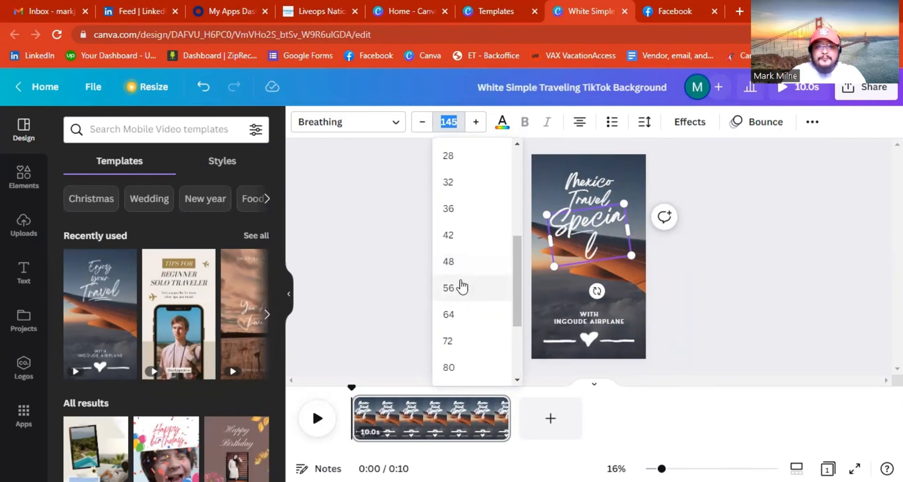
{"action": "left_click", "coordinate": [462, 285]}
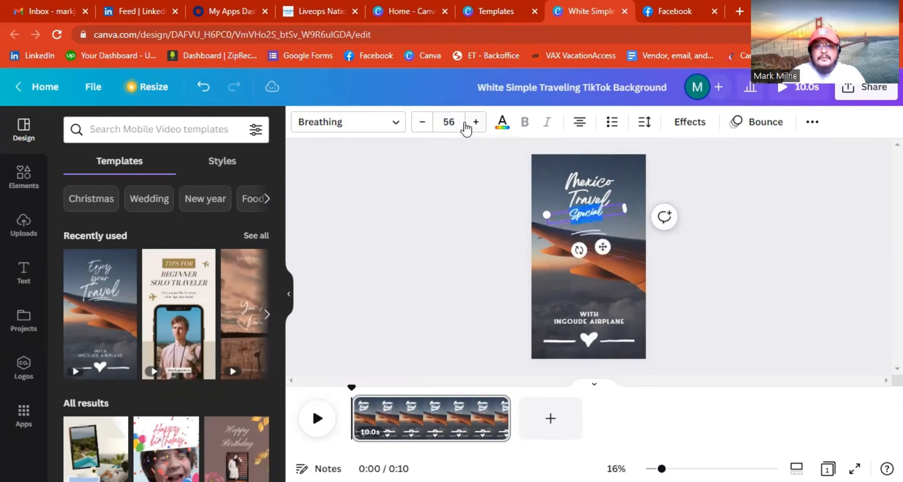
{"action": "left_click", "coordinate": [465, 122]}
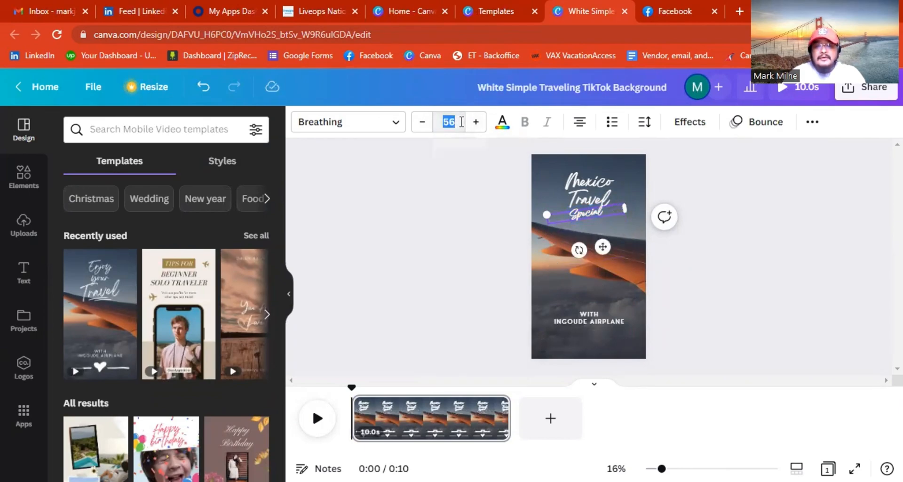
{"action": "type", "text": "60"}
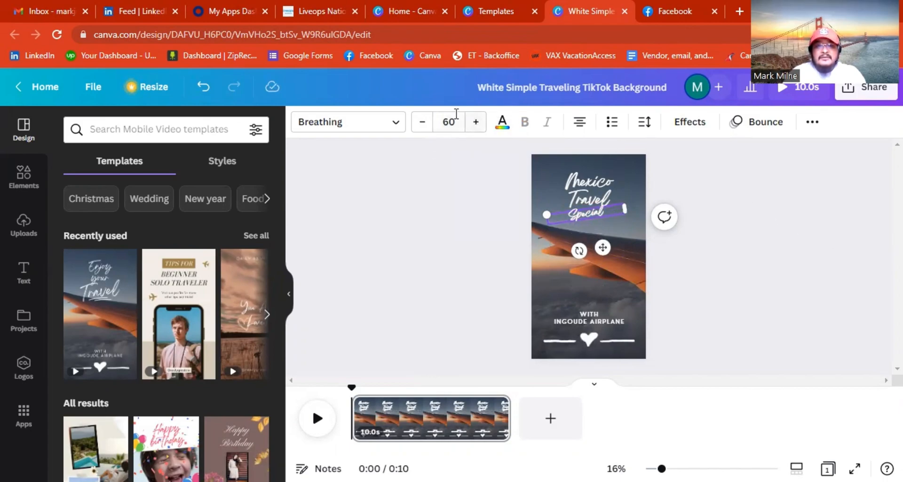
{"action": "left_click", "coordinate": [449, 122]}
{"action": "type", "text": "100"}
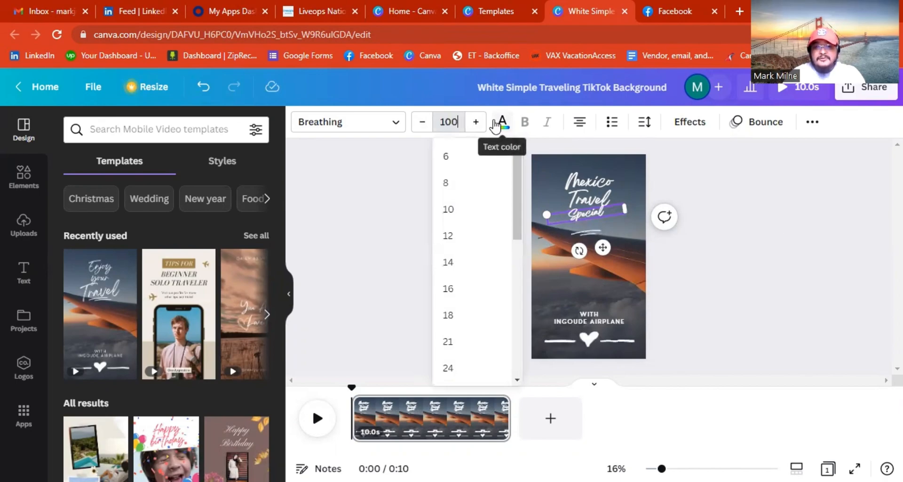
{"action": "key", "text": "Return"}
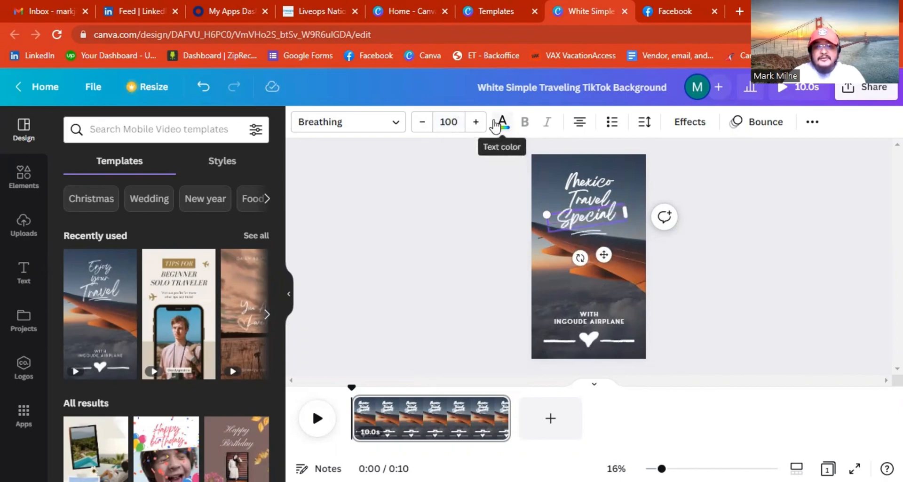
{"action": "left_click", "coordinate": [753, 306]}
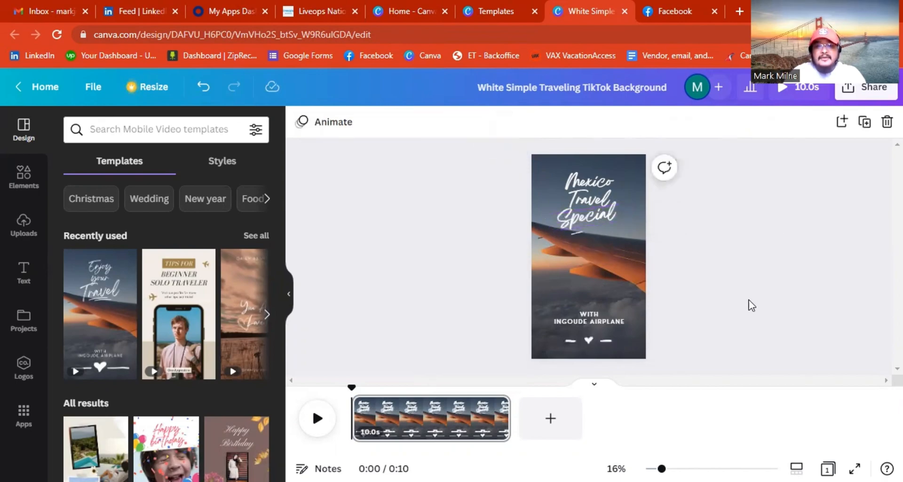
Replace the heading word Travel with May.
{"action": "left_click", "coordinate": [592, 202]}
{"action": "double_click", "coordinate": [592, 198]}
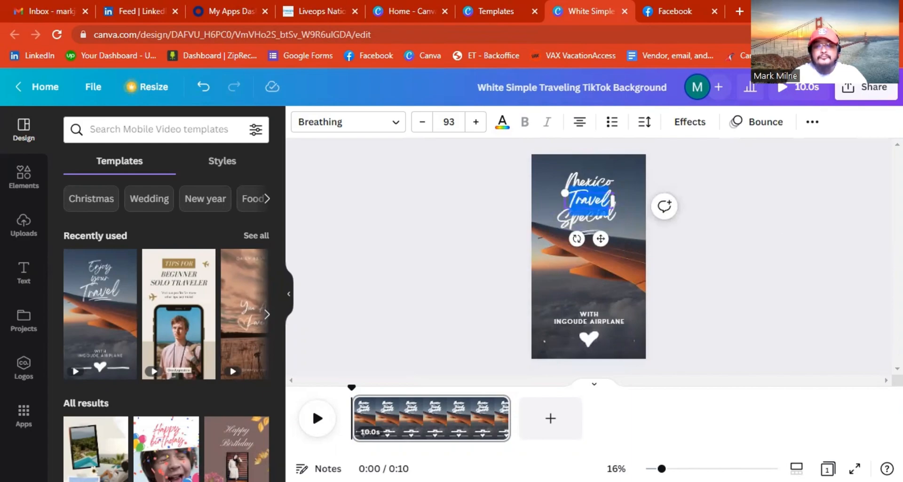
{"action": "type", "text": "May"}
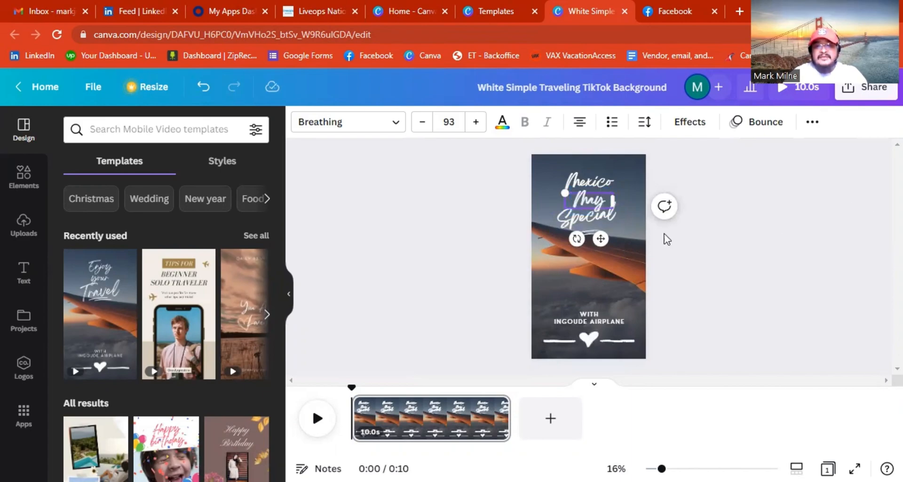
{"action": "left_click", "coordinate": [683, 230]}
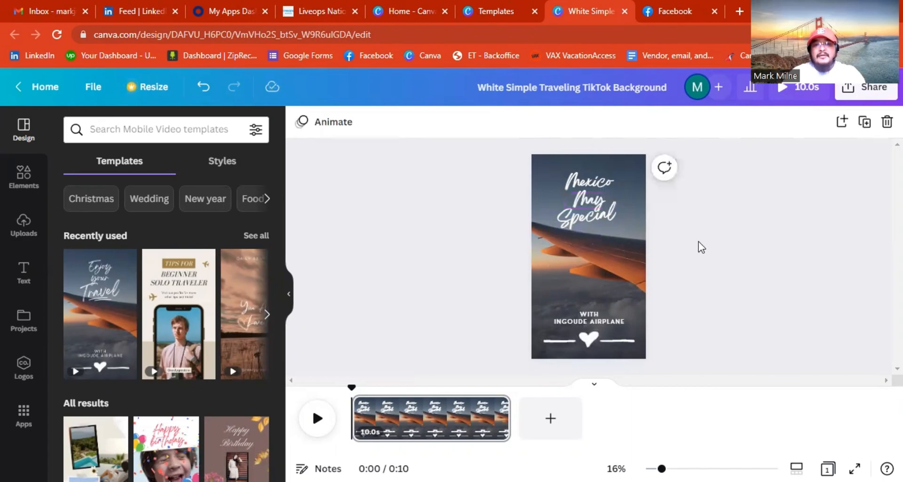
Change the Mexico, May and Special lines to the Kalam Bold font.
{"action": "left_click", "coordinate": [588, 184]}
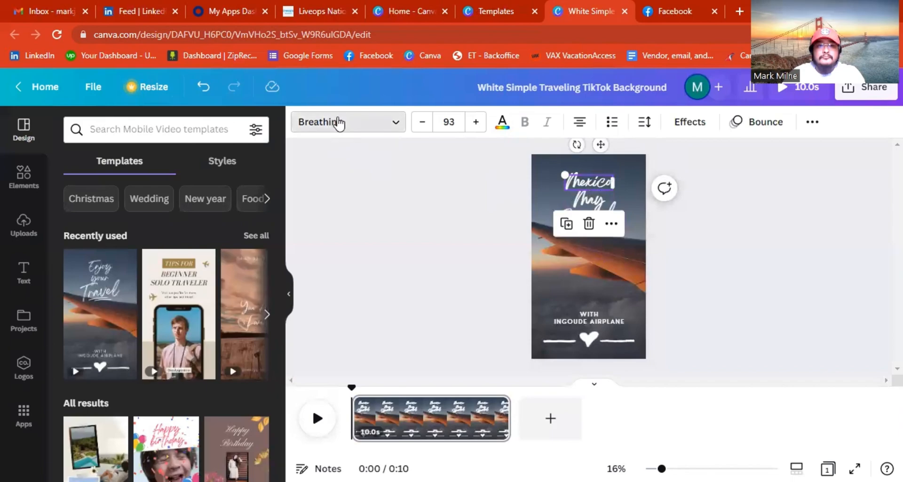
{"action": "left_click", "coordinate": [339, 122]}
{"action": "left_click", "coordinate": [174, 285]}
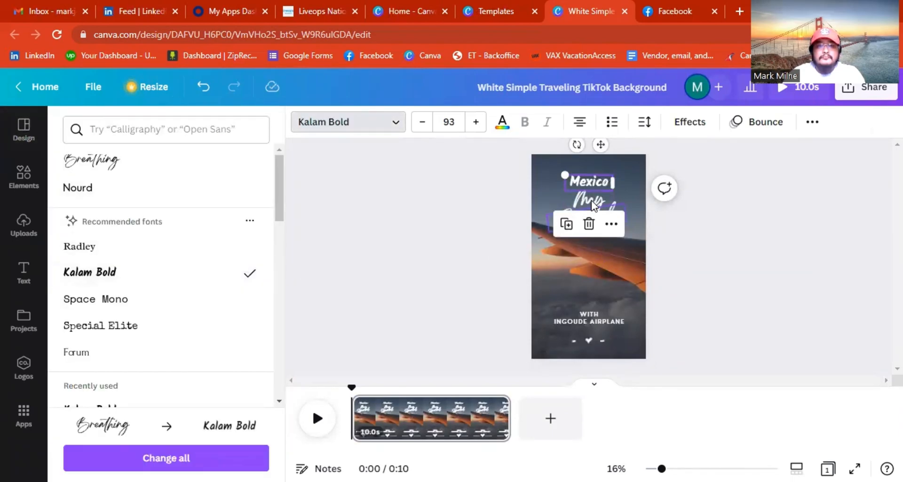
{"action": "left_click", "coordinate": [546, 216]}
{"action": "left_click", "coordinate": [111, 275]}
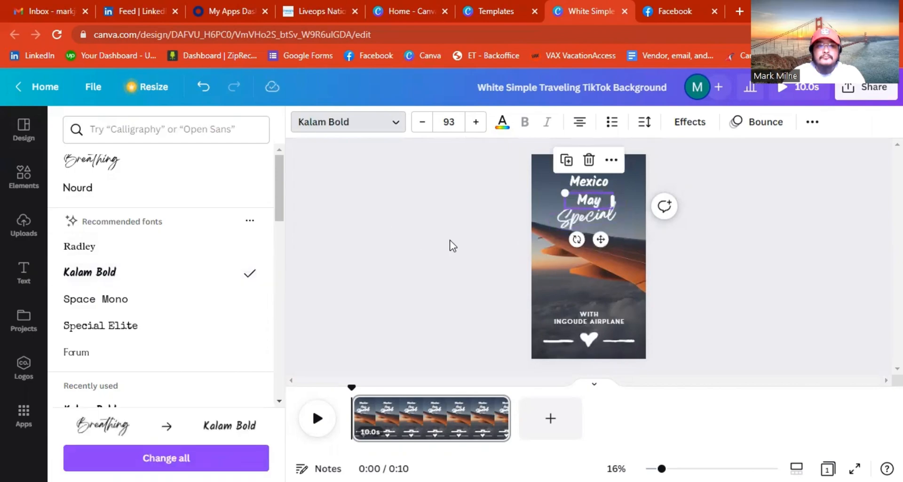
{"action": "left_click", "coordinate": [566, 226]}
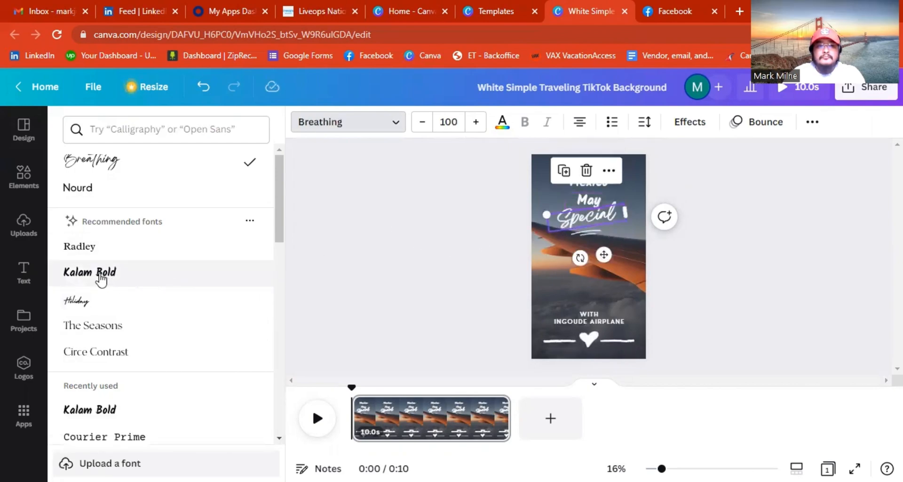
{"action": "left_click", "coordinate": [101, 275]}
{"action": "left_click", "coordinate": [782, 308]}
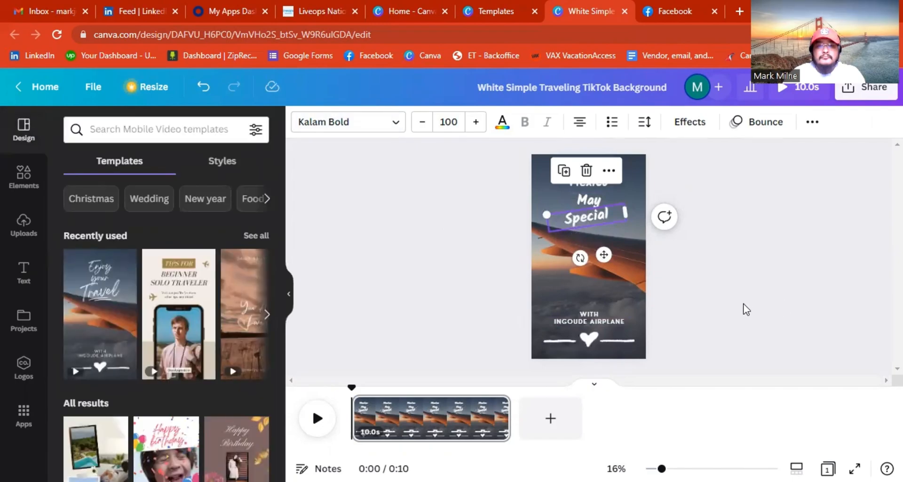
Nudge May into place between Mexico and Special.
{"action": "left_click", "coordinate": [597, 218]}
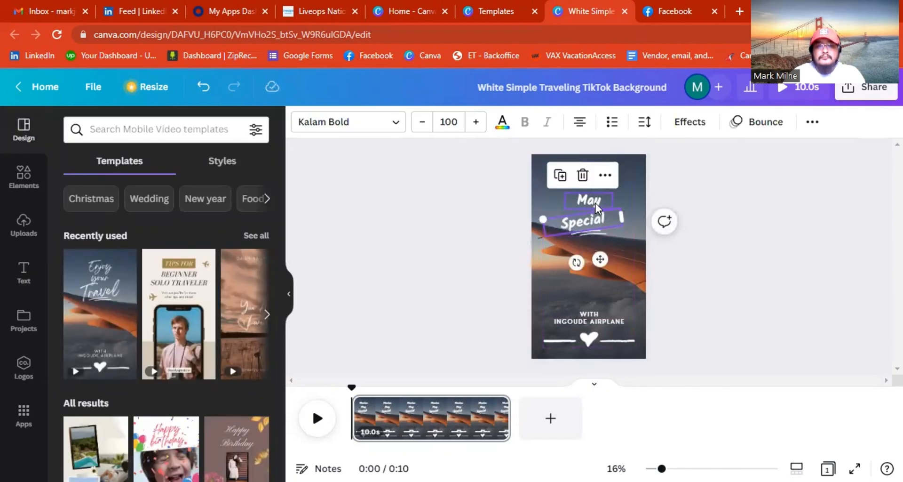
{"action": "left_click", "coordinate": [595, 206]}
{"action": "left_click_drag", "start_coordinate": [596, 206], "coordinate": [595, 199]}
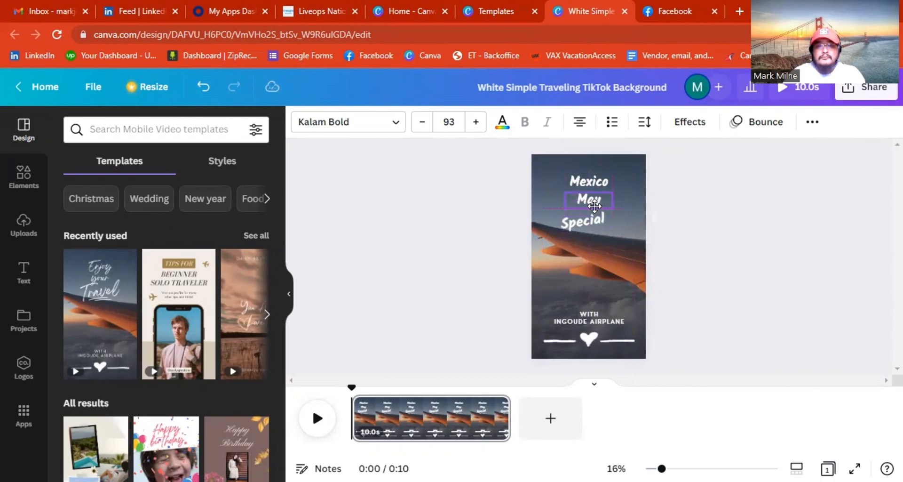
{"action": "left_click", "coordinate": [714, 224]}
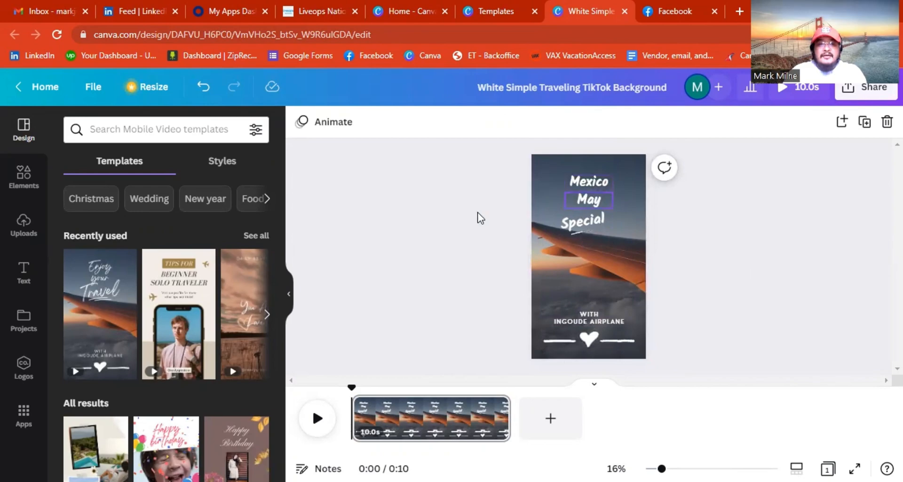
{"action": "left_click", "coordinate": [588, 186]}
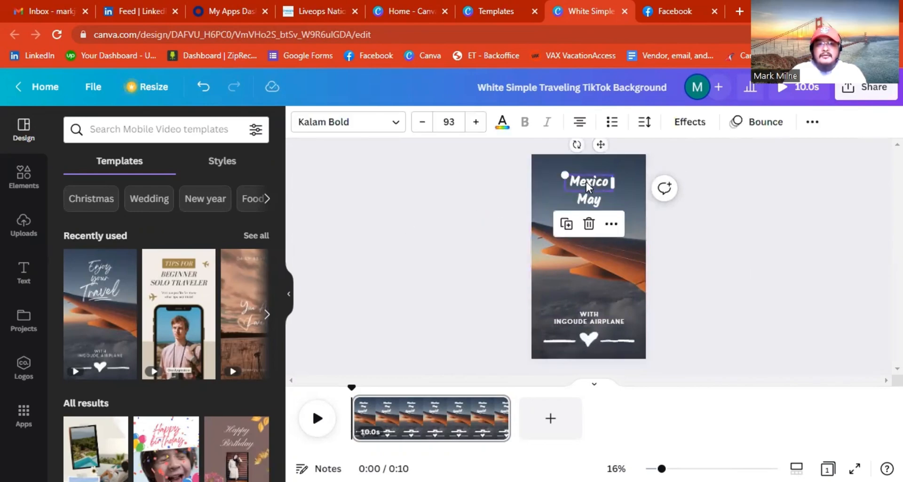
Replace the caption word WITH with INCLUDED, widening and centering its box.
{"action": "left_click", "coordinate": [594, 312]}
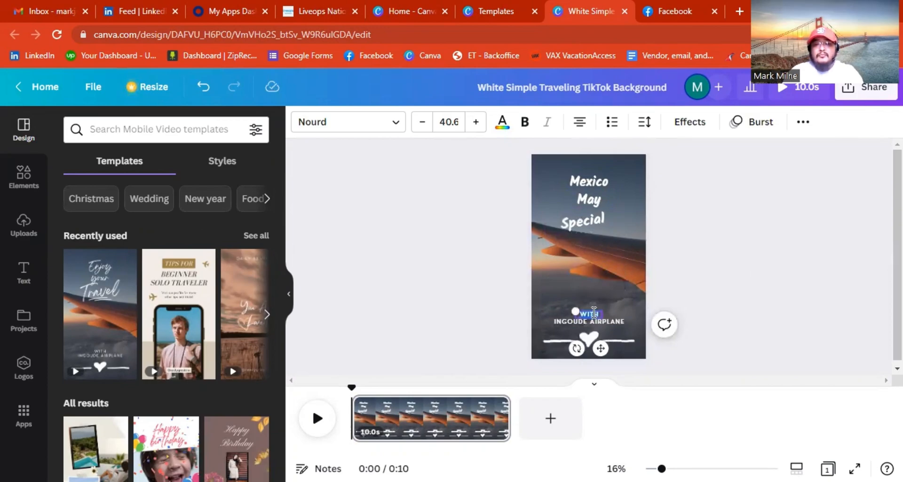
{"action": "left_click", "coordinate": [789, 291]}
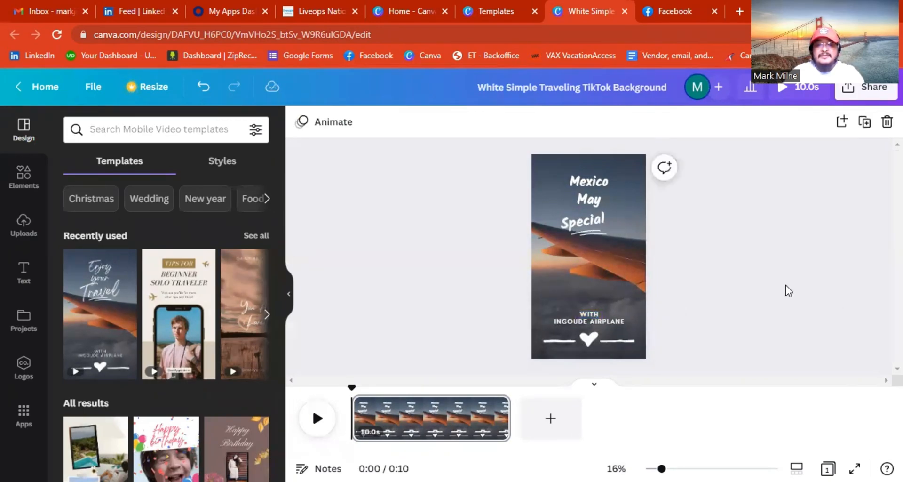
{"action": "left_click", "coordinate": [594, 324]}
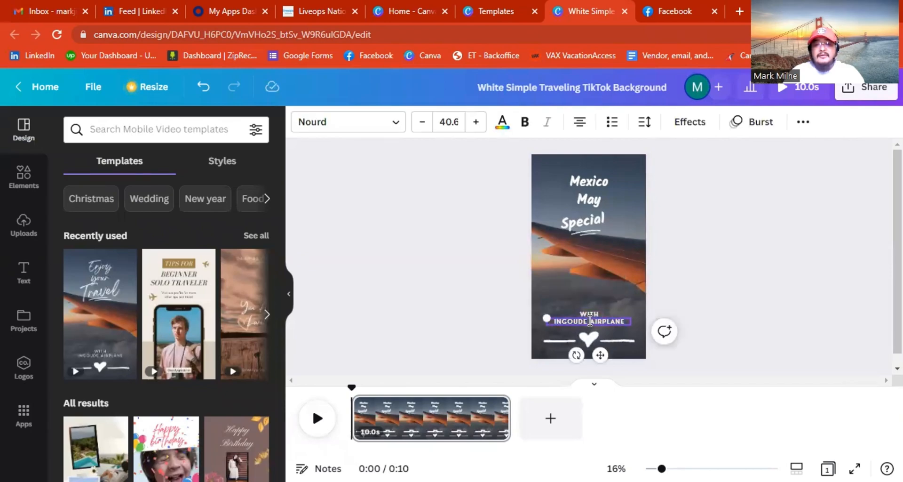
{"action": "left_click", "coordinate": [590, 313]}
{"action": "left_click", "coordinate": [592, 314]}
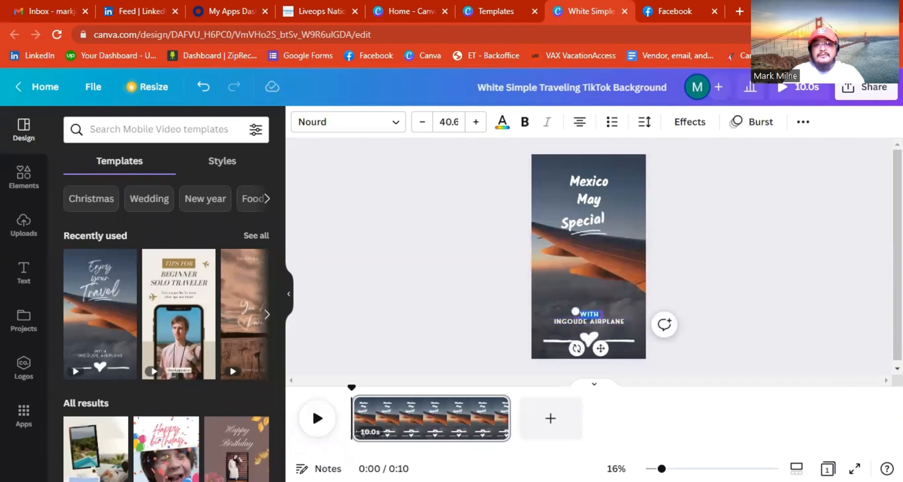
{"action": "key", "text": "BackSpace"}
{"action": "type", "text": "INCLUD"}
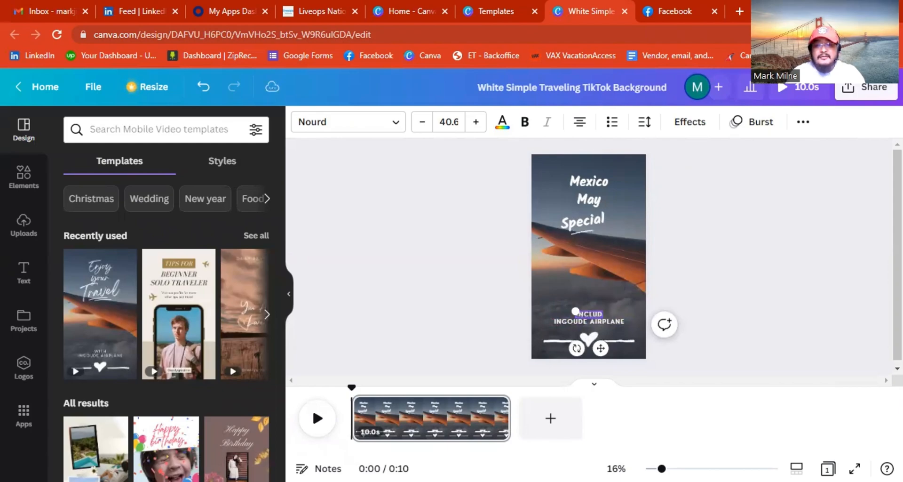
{"action": "type", "text": "ED"}
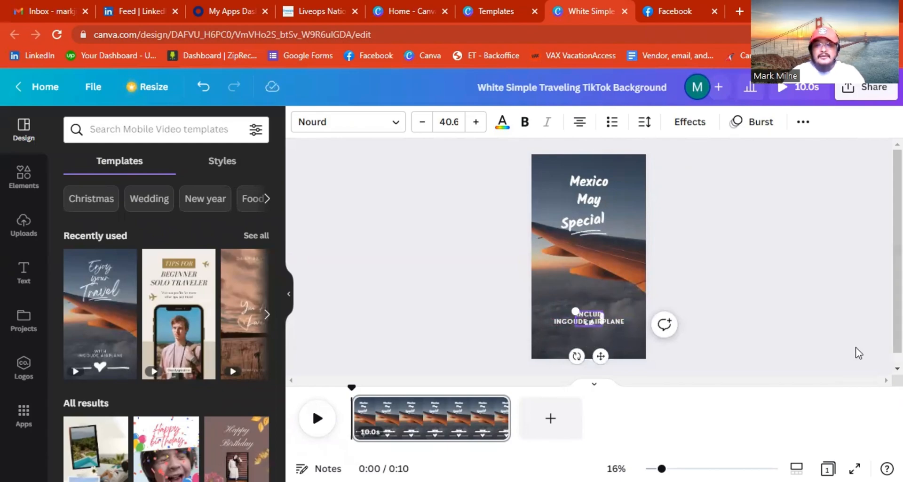
{"action": "left_click_drag", "start_coordinate": [603, 316], "coordinate": [612, 316]}
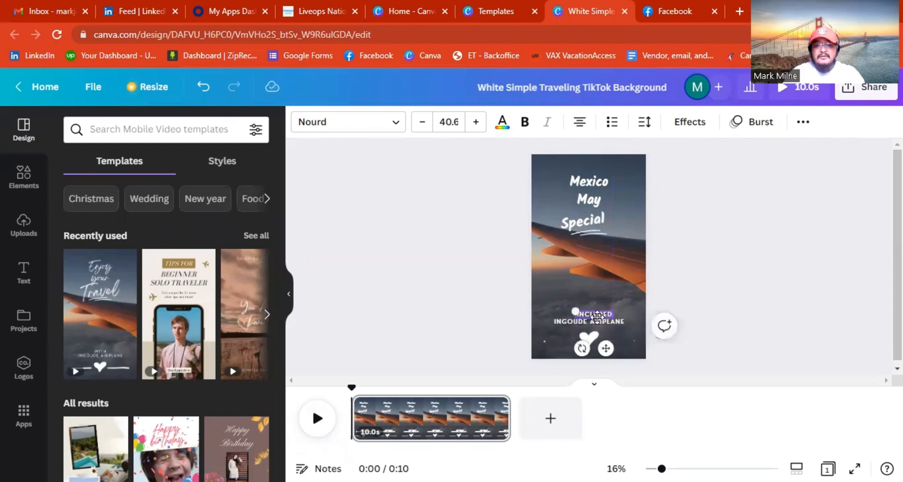
{"action": "left_click", "coordinate": [784, 337]}
{"action": "left_click", "coordinate": [607, 316]}
{"action": "left_click_drag", "start_coordinate": [607, 316], "coordinate": [598, 310]}
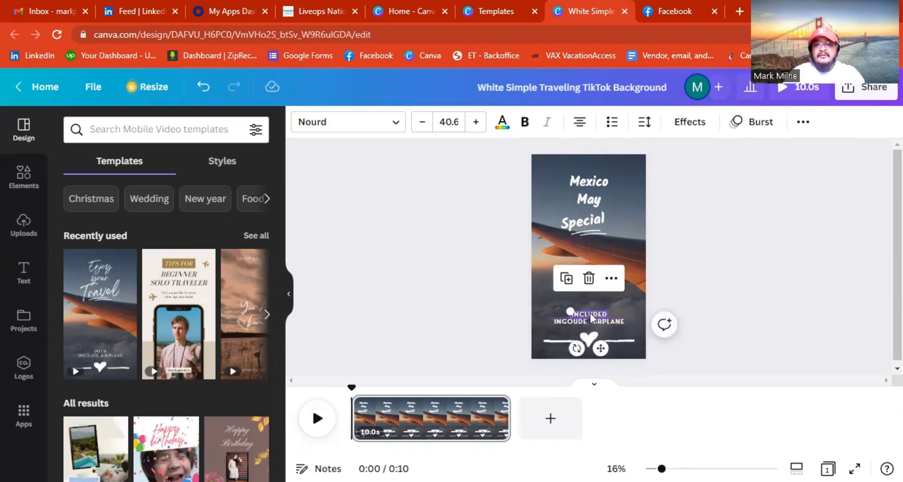
{"action": "left_click_drag", "start_coordinate": [590, 313], "coordinate": [591, 309]}
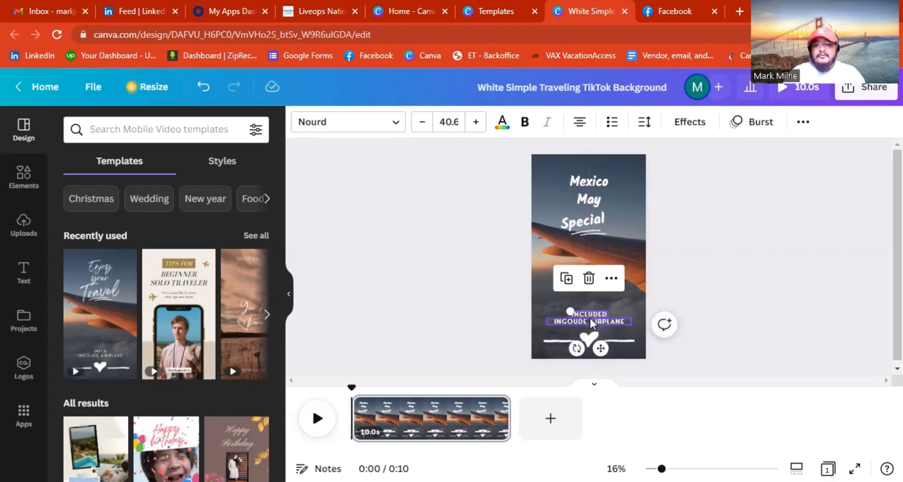
Change the INGOUDE AIRPLANE caption to WITH AIR AND HOTEL.
{"action": "double_click", "coordinate": [590, 318]}
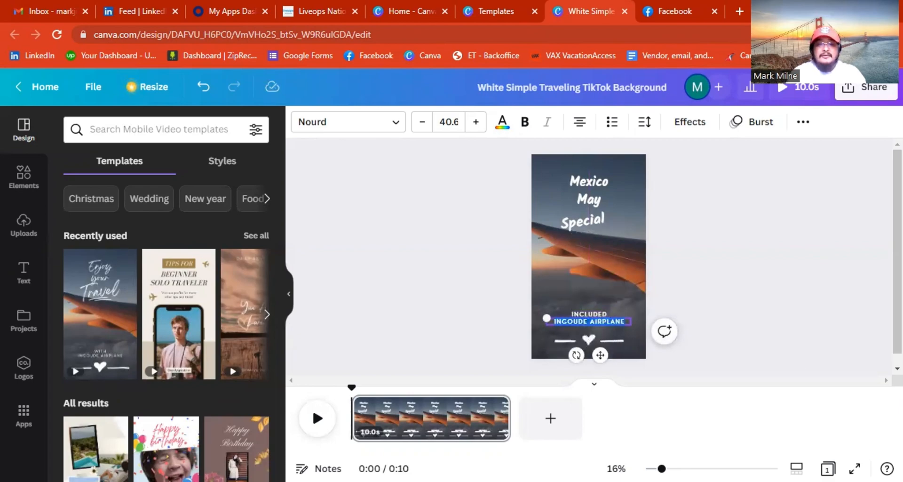
{"action": "type", "text": "WITH"}
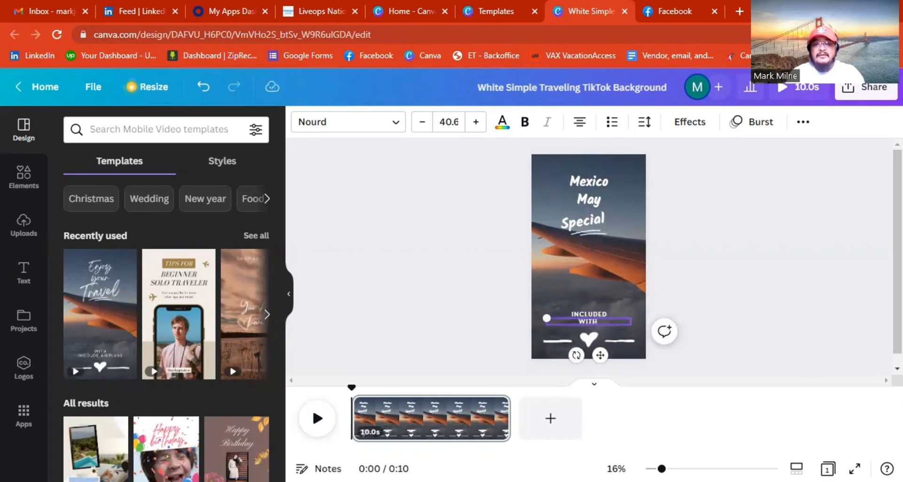
{"action": "type", "text": " AIR AND"}
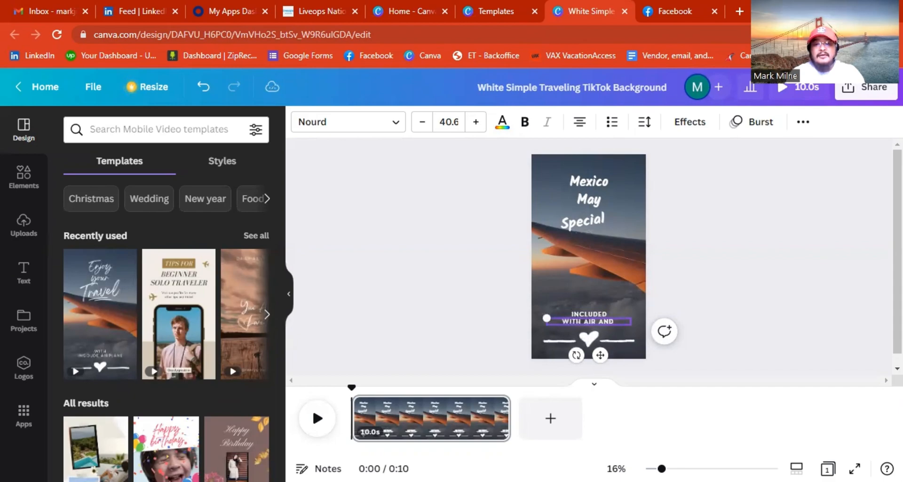
{"action": "type", "text": " HO"}
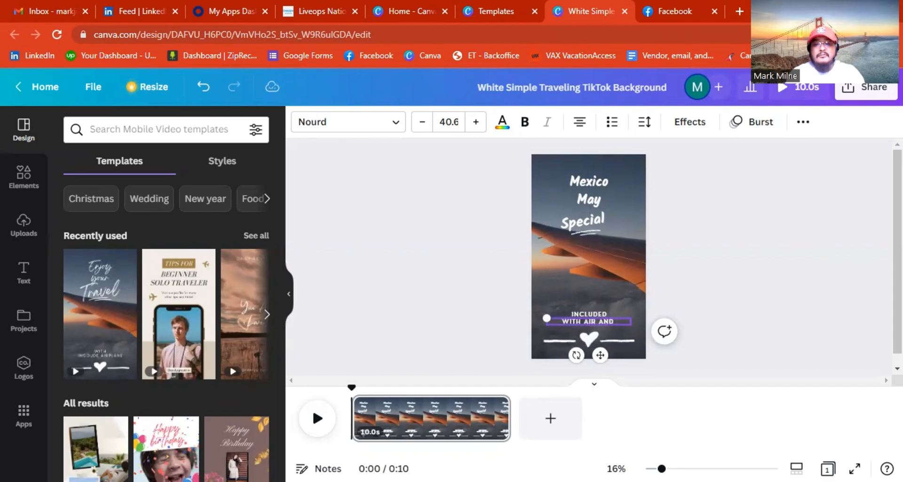
{"action": "type", "text": "TEL"}
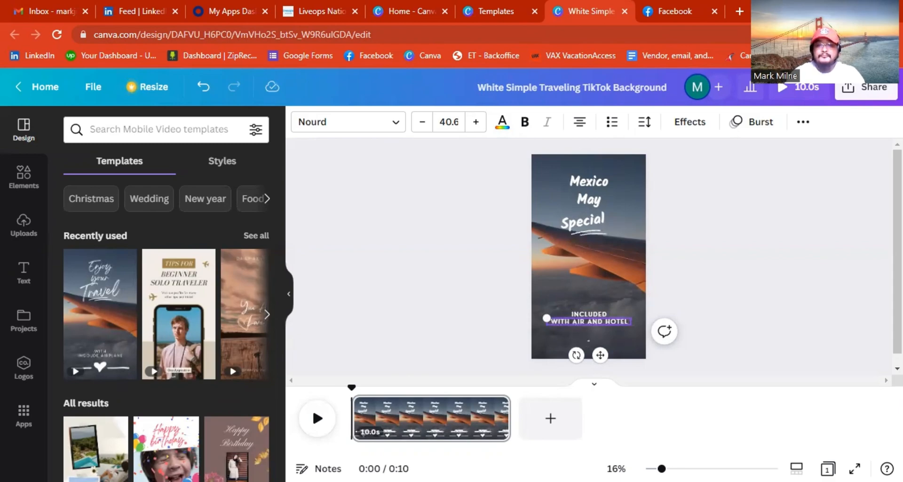
{"action": "left_click", "coordinate": [765, 319]}
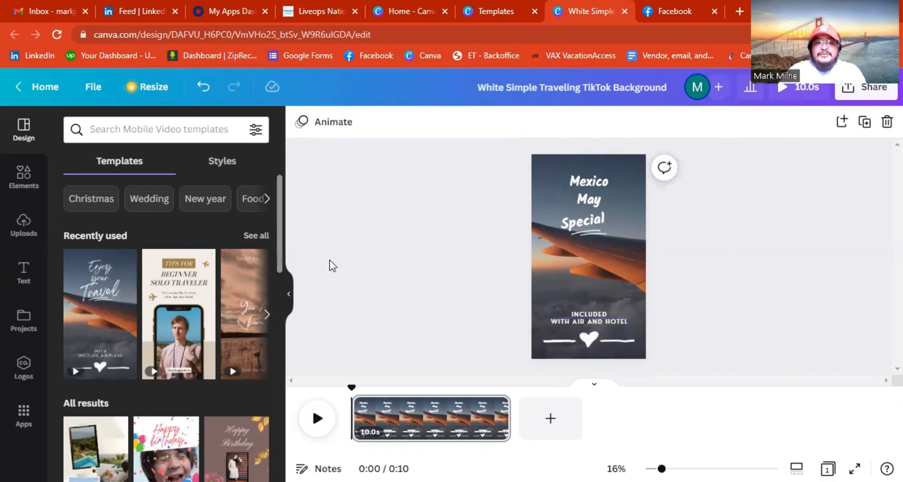
Upload the '[Original size] Mark Jr Travel (1)' logo file into Canva's uploads.
{"action": "left_click", "coordinate": [22, 229]}
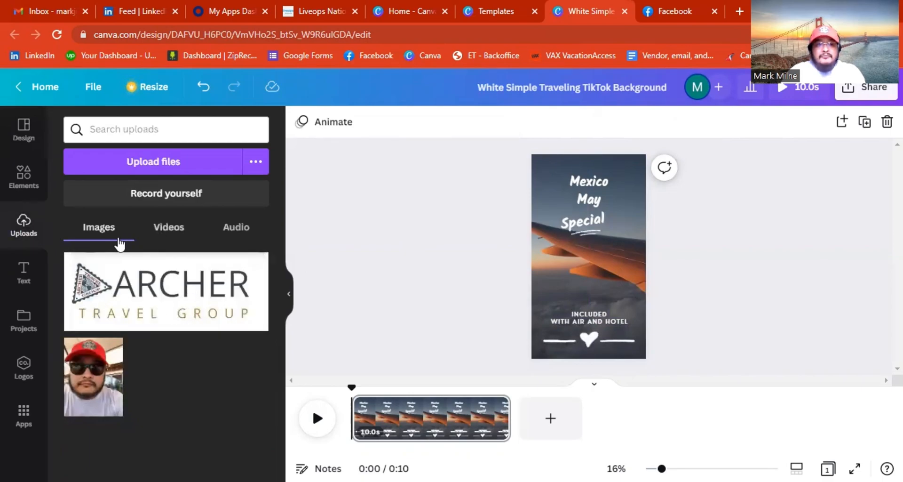
{"action": "left_click", "coordinate": [184, 165]}
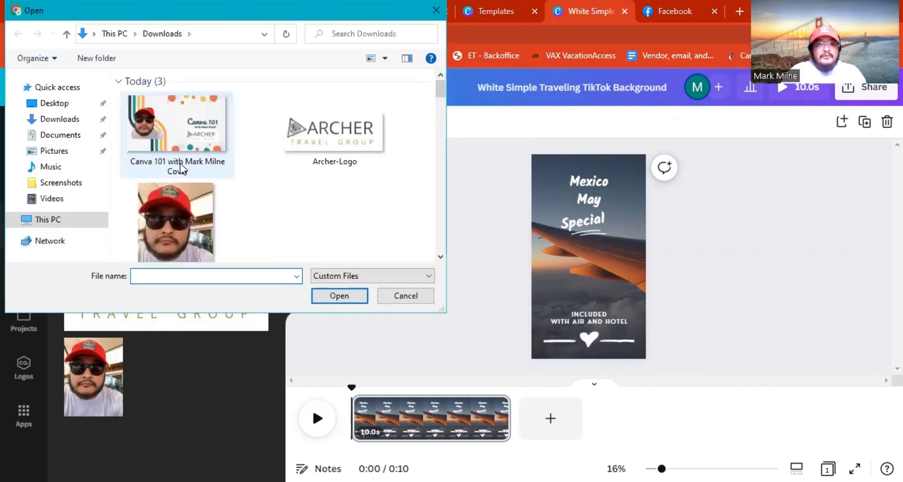
{"action": "scroll", "coordinate": [222, 203], "scroll_direction": "down", "scroll_amount": 15}
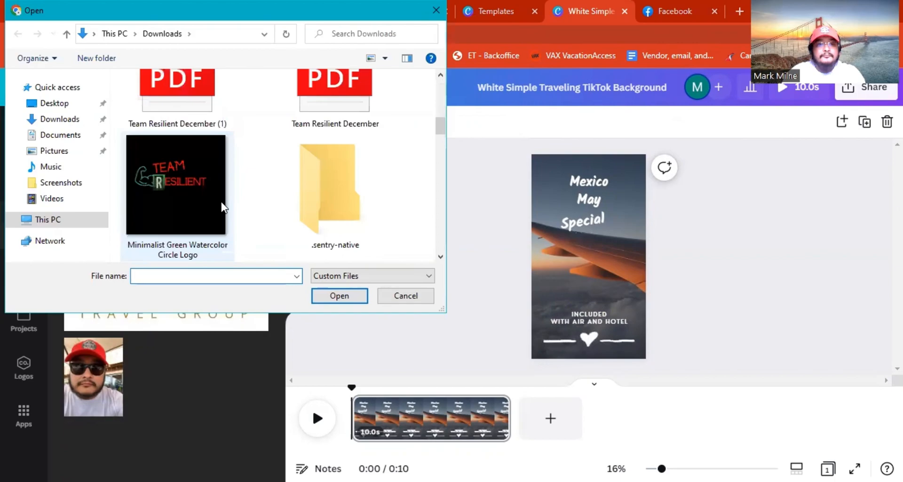
{"action": "scroll", "coordinate": [221, 201], "scroll_direction": "down", "scroll_amount": 10}
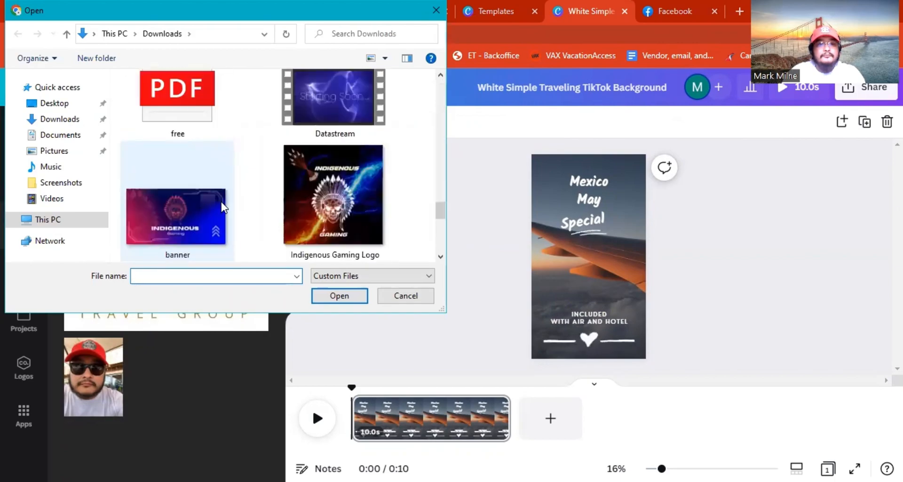
{"action": "left_click", "coordinate": [187, 201]}
{"action": "left_click", "coordinate": [330, 188]}
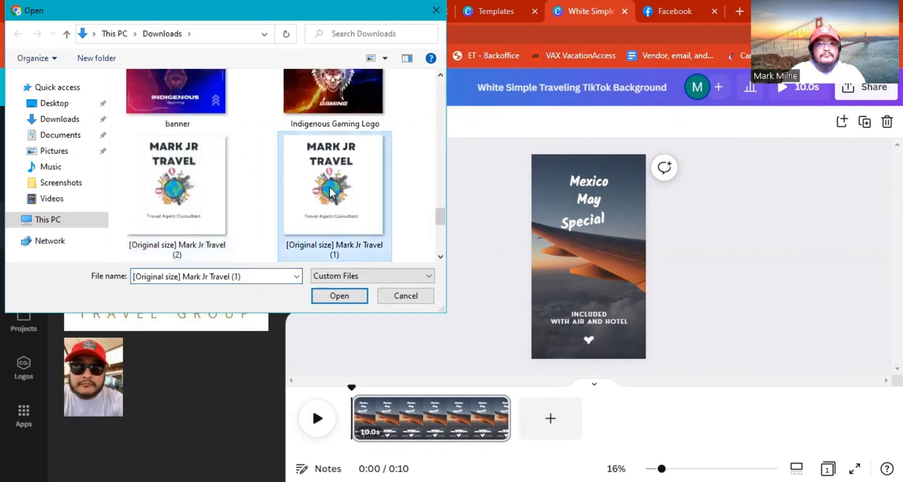
{"action": "left_click", "coordinate": [341, 297]}
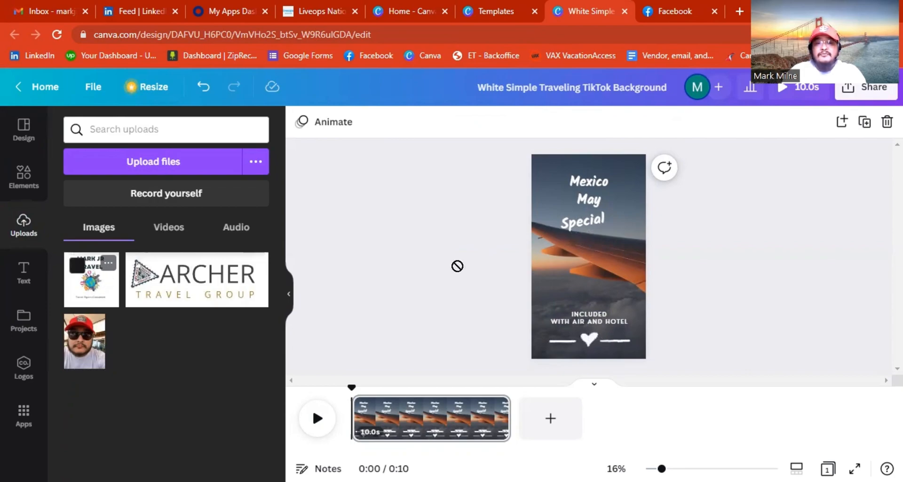
Place the Mark JR Travel logo on the page, shrunk small just above the caption.
{"action": "left_click_drag", "start_coordinate": [574, 280], "coordinate": [575, 279]}
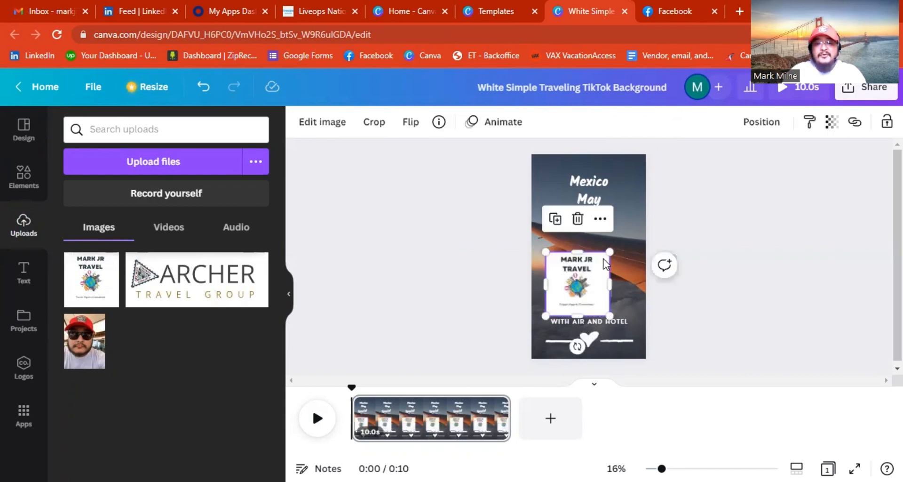
{"action": "left_click_drag", "start_coordinate": [614, 248], "coordinate": [586, 294]}
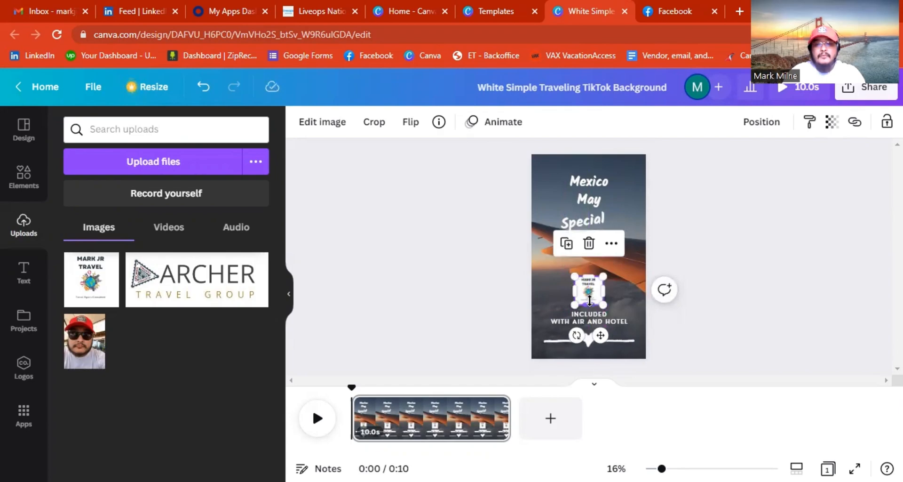
{"action": "left_click", "coordinate": [714, 285]}
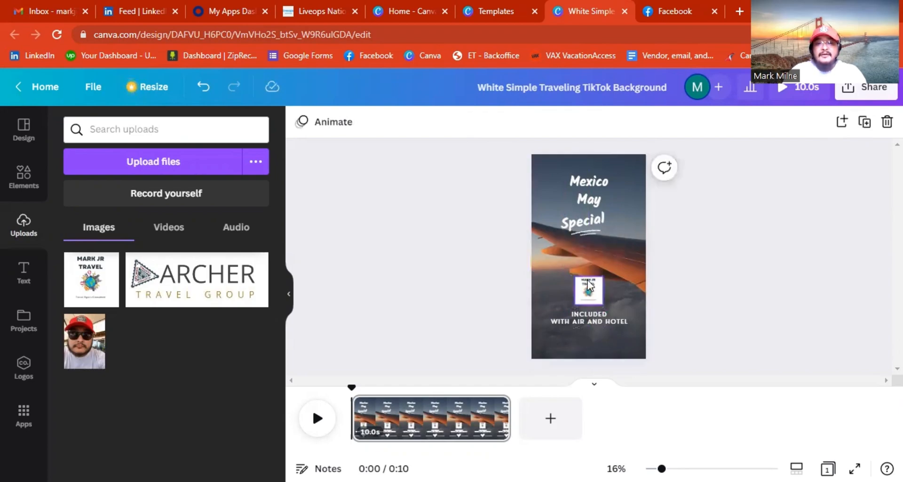
{"action": "left_click", "coordinate": [587, 281]}
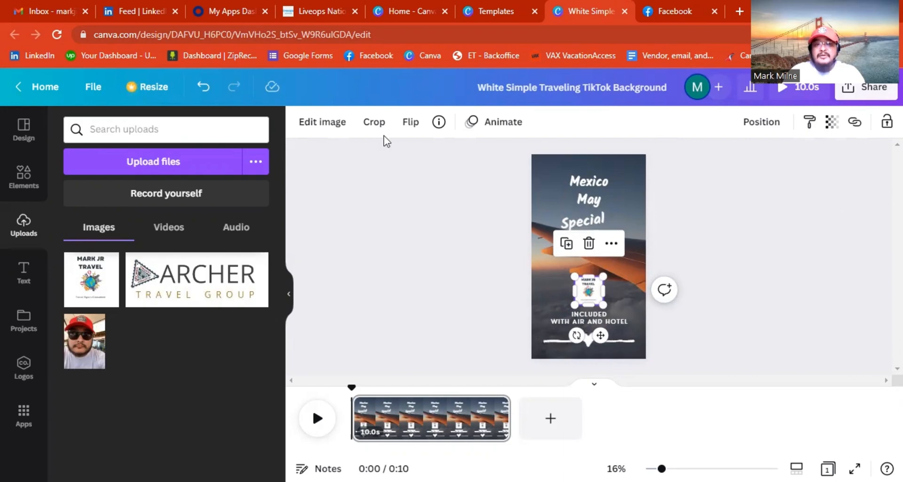
{"action": "left_click", "coordinate": [690, 334]}
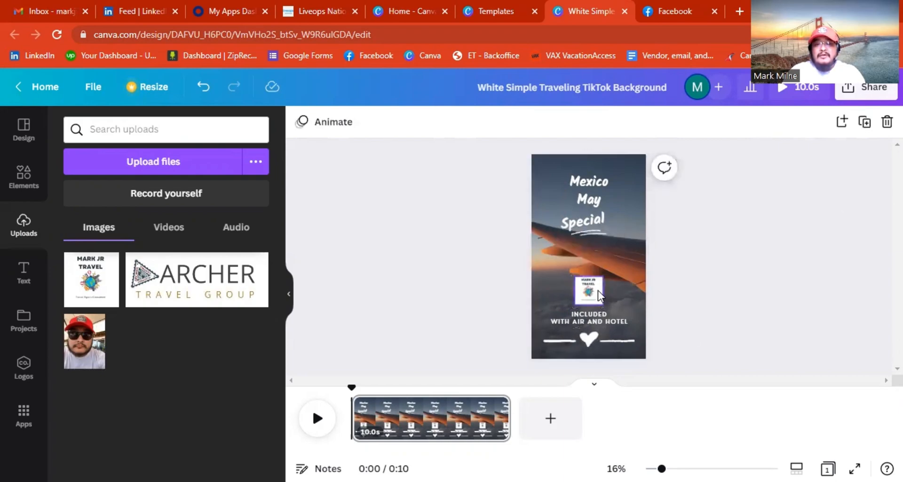
{"action": "left_click", "coordinate": [596, 290]}
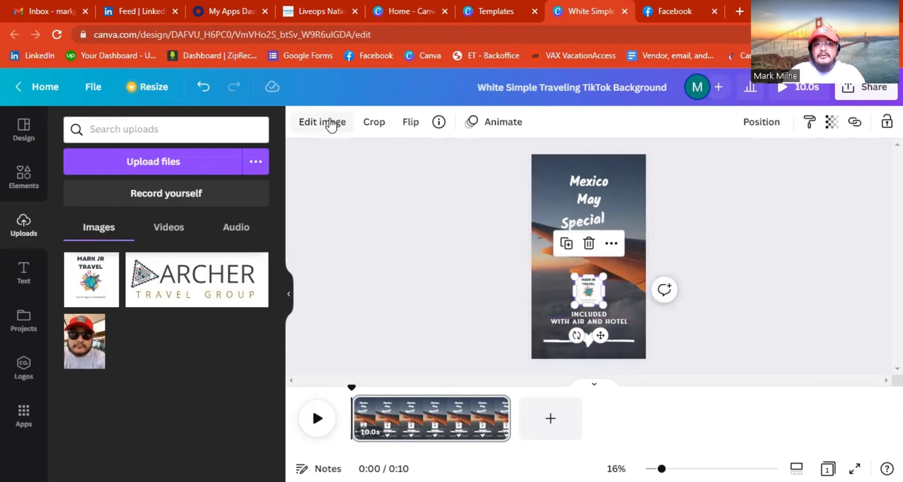
Lower the logo's transparency to 60.
{"action": "left_click", "coordinate": [833, 126]}
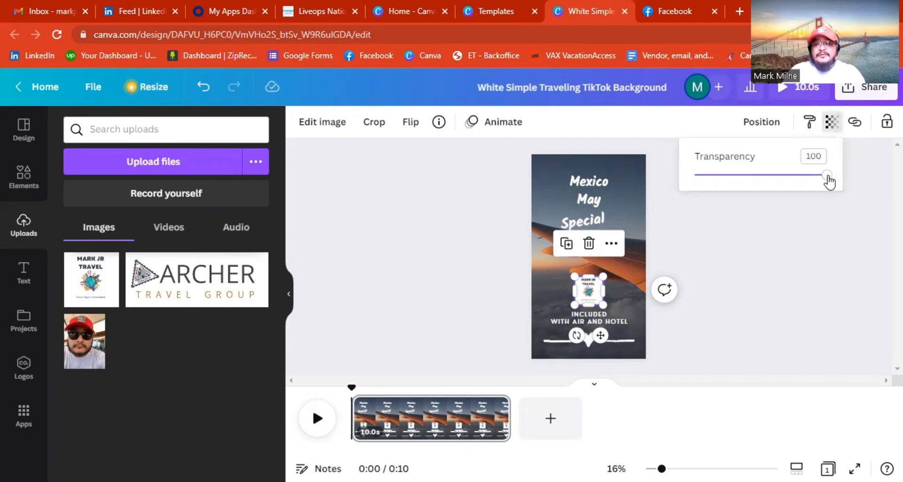
{"action": "left_click_drag", "start_coordinate": [818, 180], "coordinate": [775, 180]}
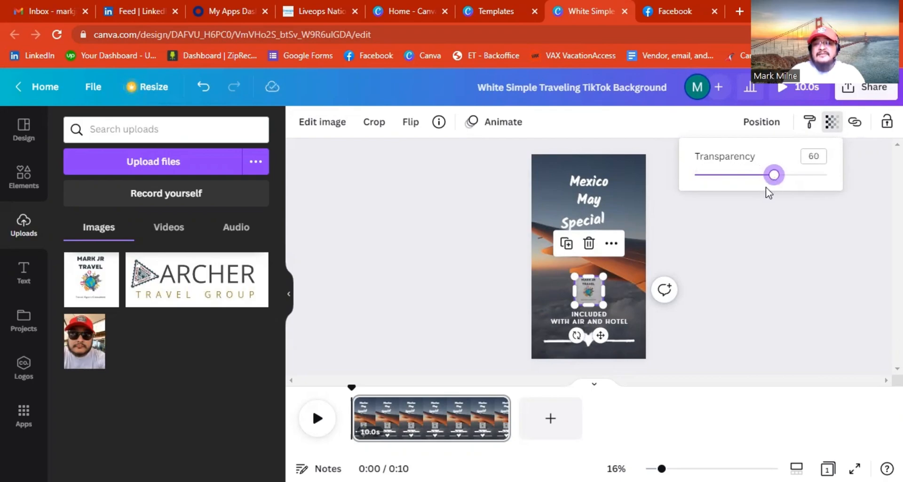
{"action": "left_click", "coordinate": [720, 258]}
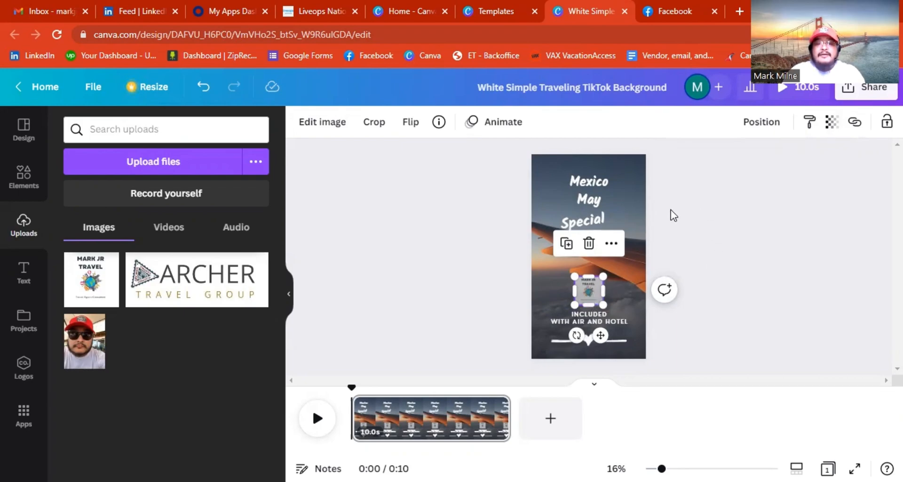
Add a blank 5-second second page after the intro, bringing the video to 0:15.
{"action": "left_click", "coordinate": [552, 421]}
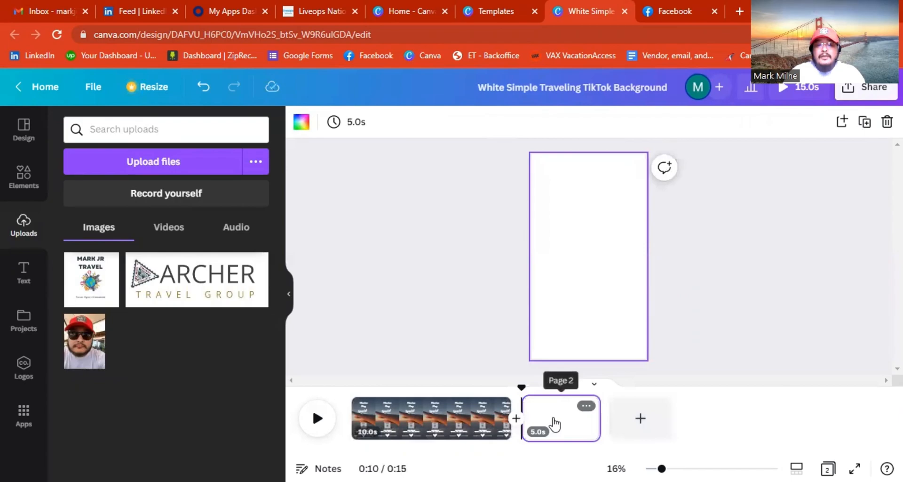
{"action": "left_click", "coordinate": [586, 405]}
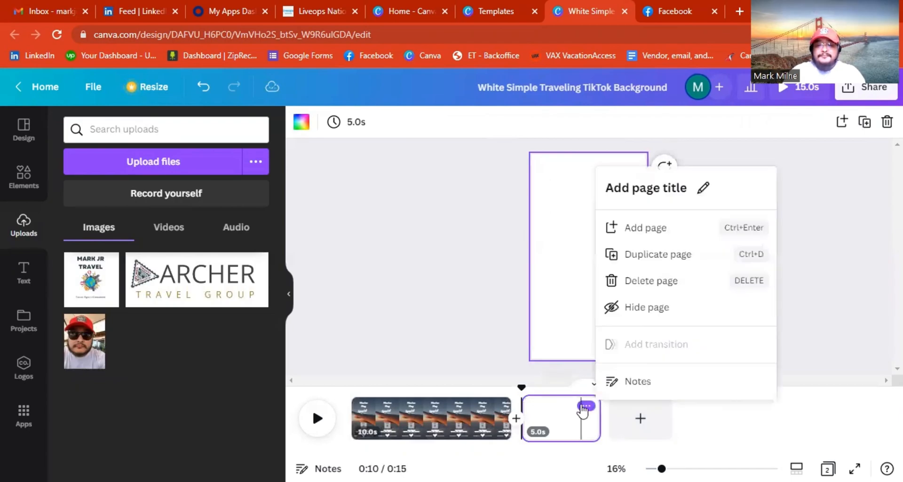
{"action": "left_click", "coordinate": [641, 279]}
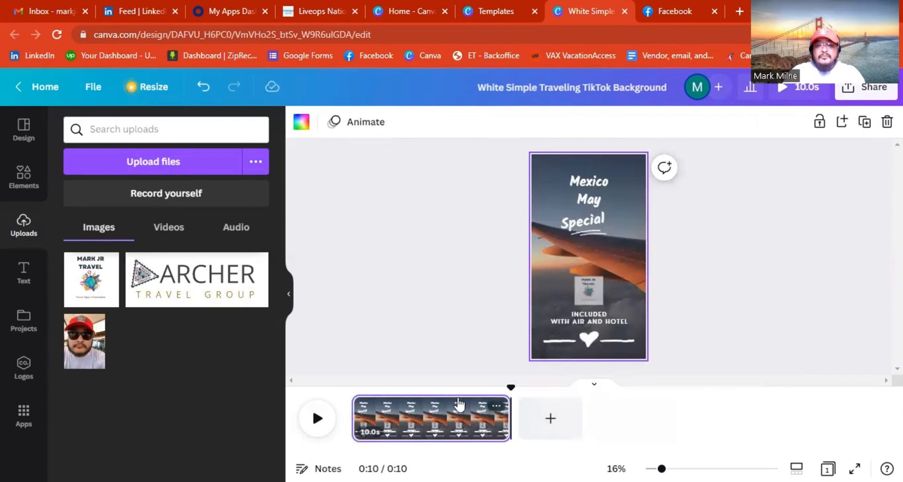
{"action": "left_click", "coordinate": [546, 420]}
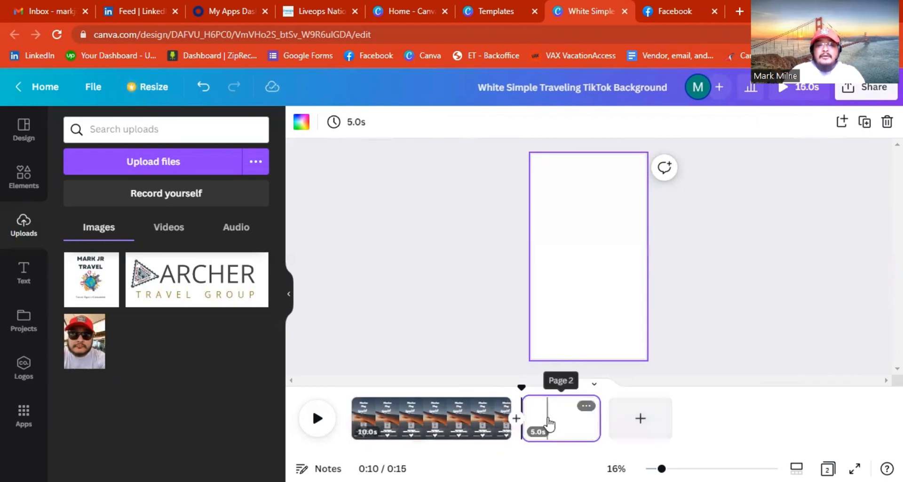
{"action": "left_click", "coordinate": [575, 423]}
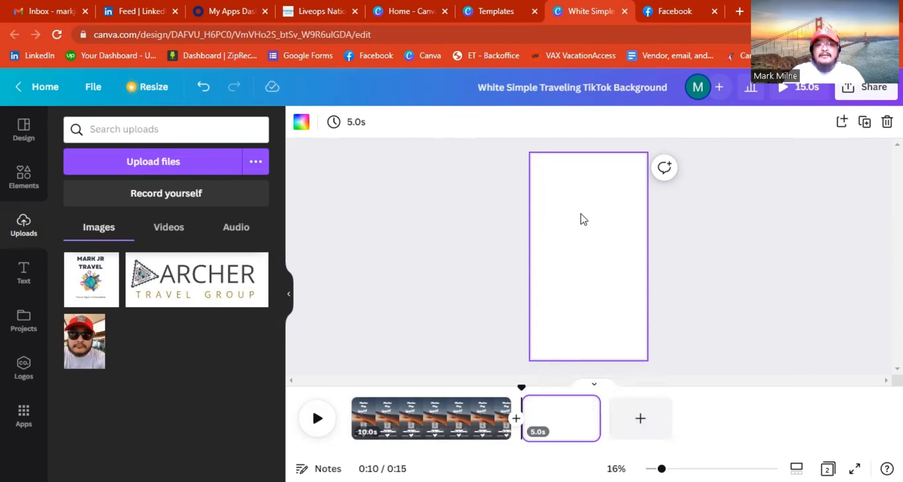
{"action": "left_click", "coordinate": [19, 139]}
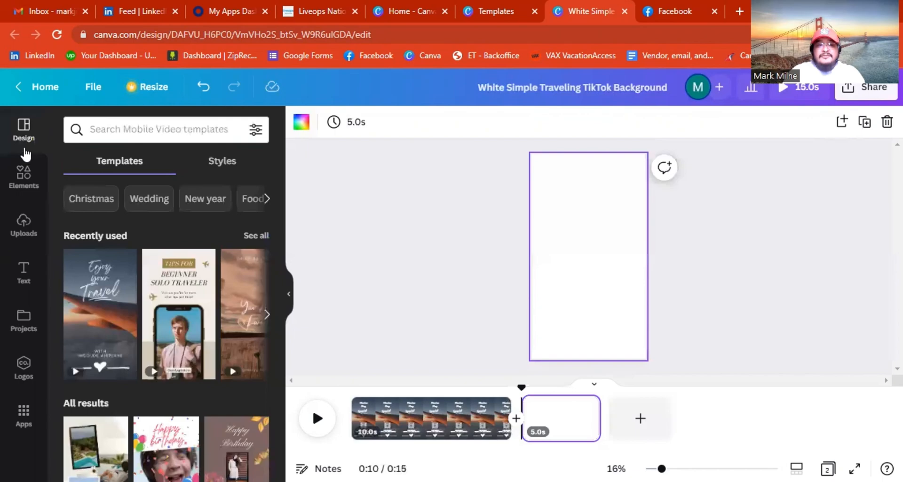
Search templates for 'mexico', browsing the Cinco de mayo and Fiesta suggestions.
{"action": "left_click", "coordinate": [145, 131]}
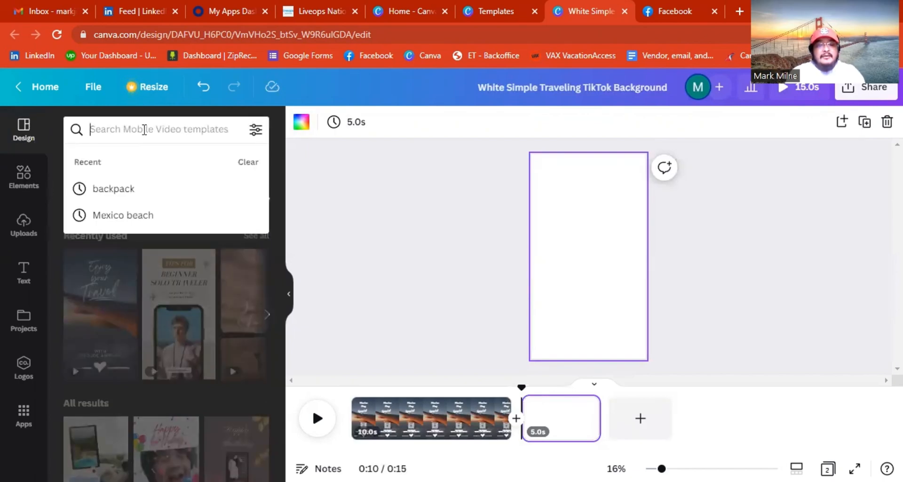
{"action": "type", "text": "mexic"}
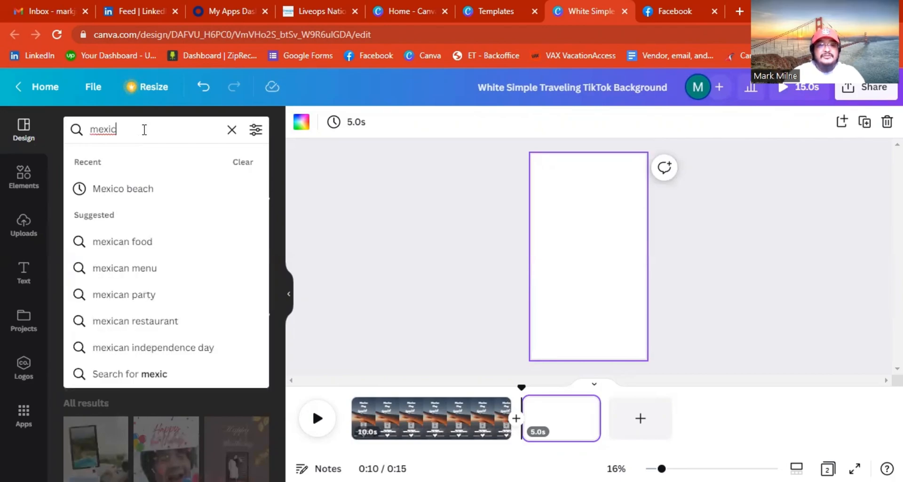
{"action": "left_click", "coordinate": [141, 190]}
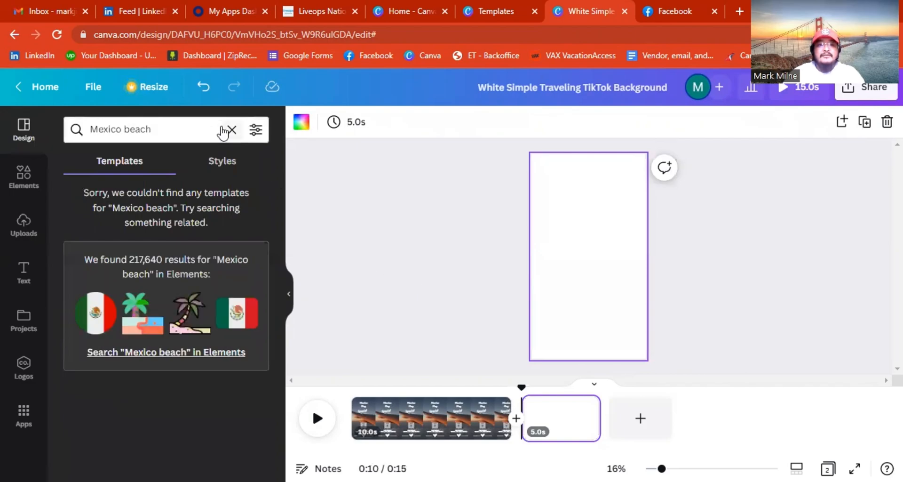
{"action": "left_click_drag", "start_coordinate": [180, 126], "coordinate": [131, 130]}
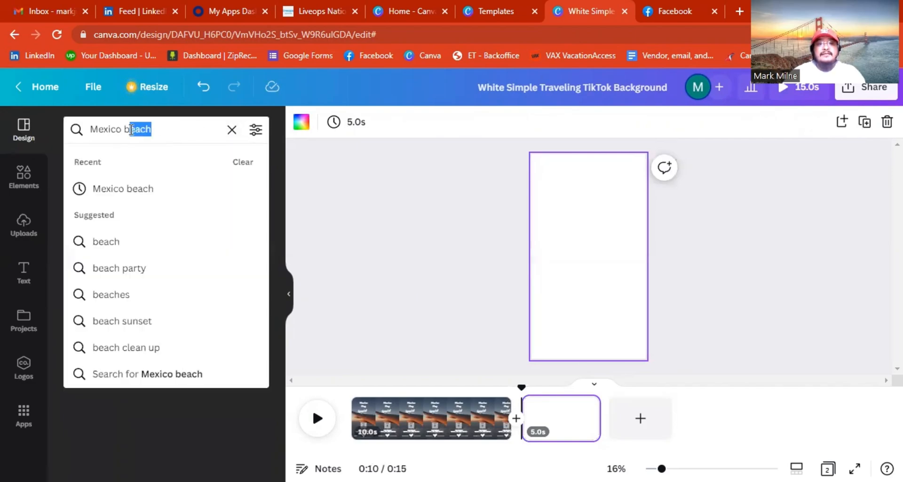
{"action": "key", "text": "BackSpace"}
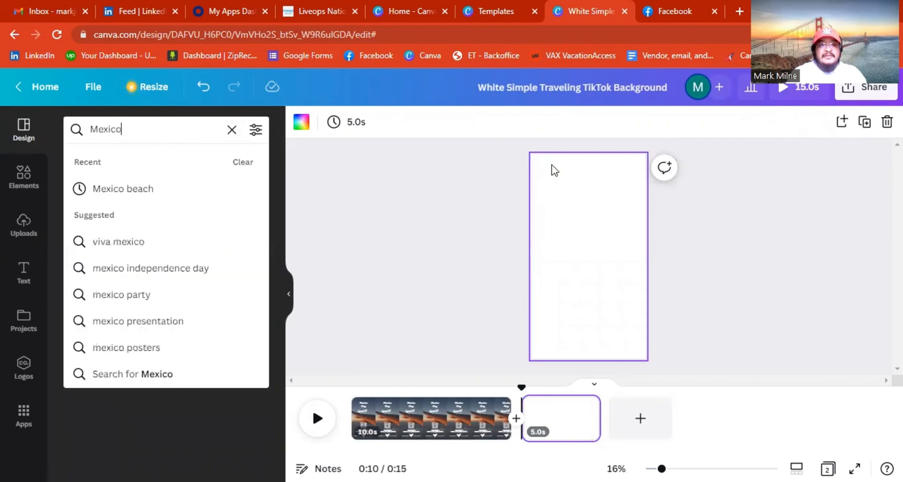
{"action": "key", "text": "Return"}
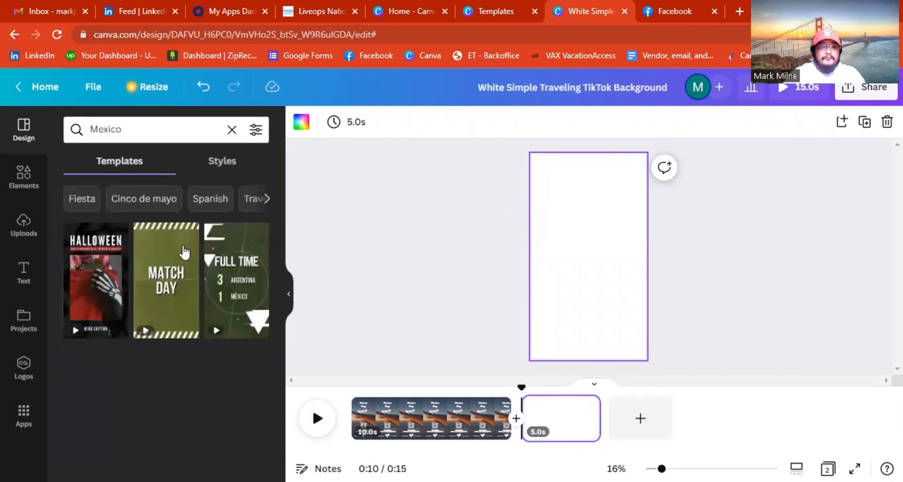
{"action": "left_click", "coordinate": [130, 198]}
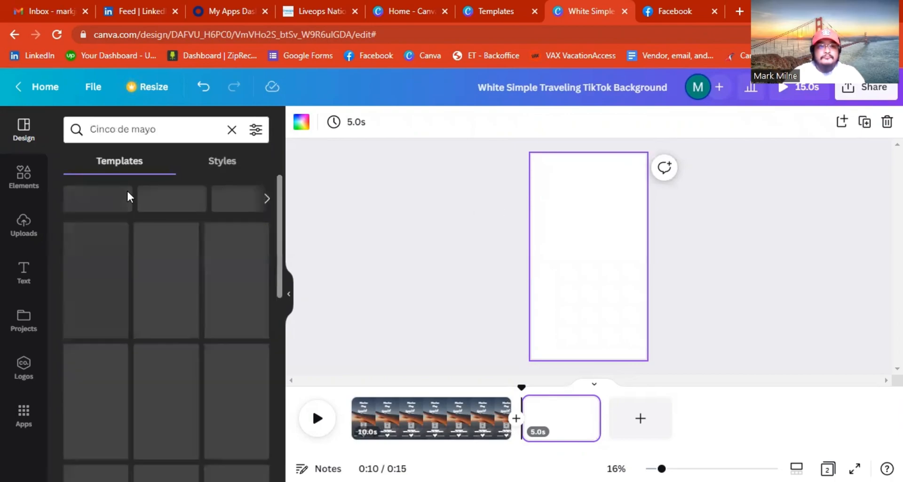
{"action": "mouse_move", "coordinate": [113, 285]}
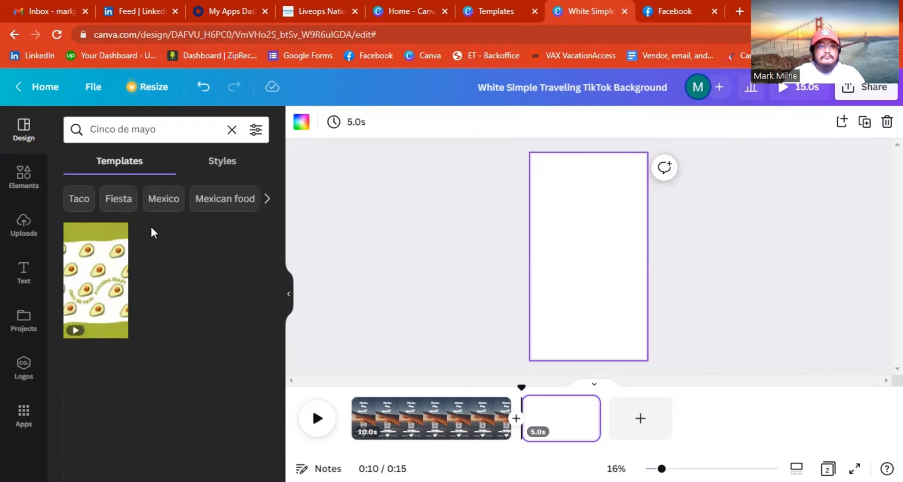
{"action": "left_click", "coordinate": [149, 201]}
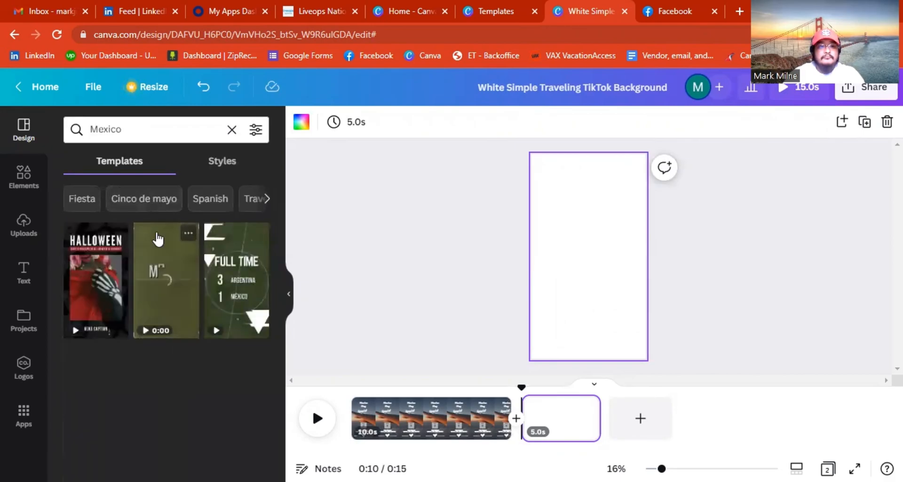
{"action": "left_click", "coordinate": [96, 202]}
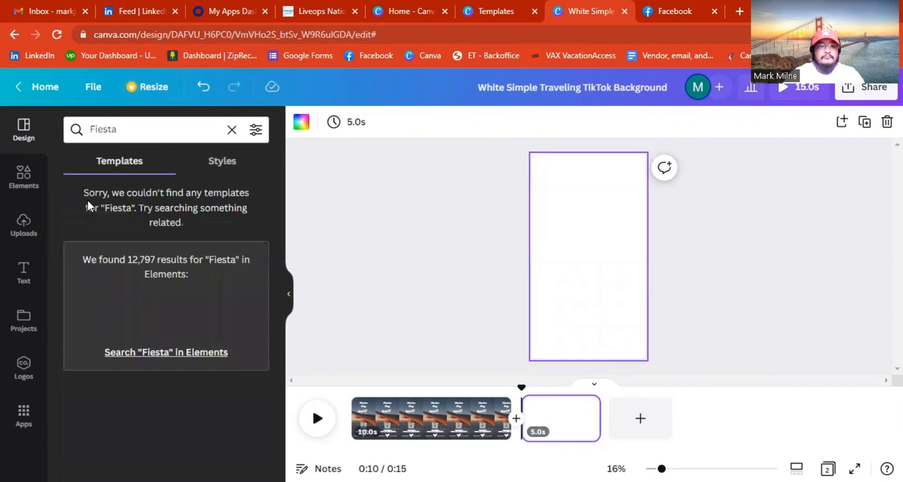
Briefly check Elements and Styles, then clear the 'Fiesta' template search.
{"action": "left_click", "coordinate": [22, 182]}
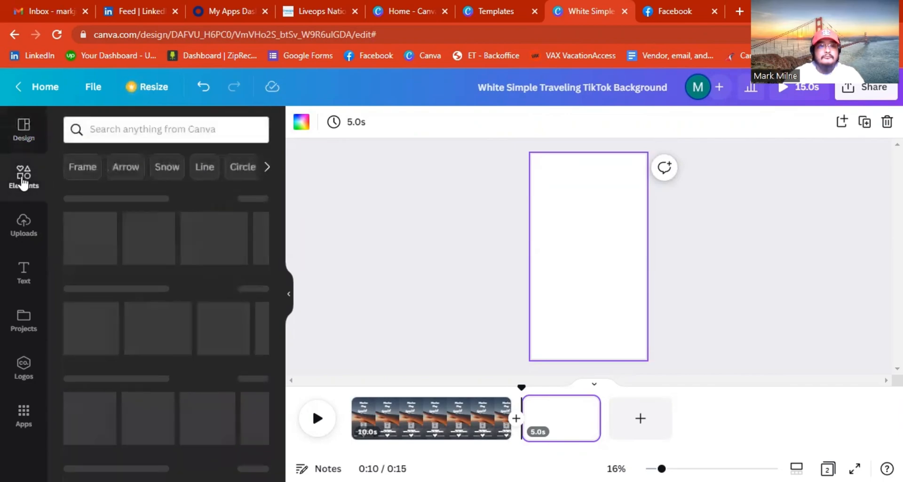
{"action": "left_click", "coordinate": [37, 140]}
{"action": "left_click", "coordinate": [214, 160]}
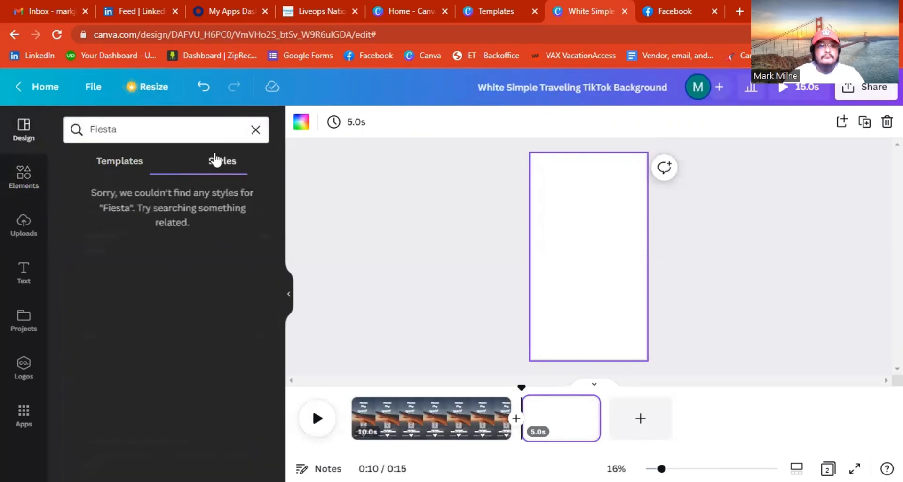
{"action": "left_click", "coordinate": [135, 161]}
{"action": "left_click", "coordinate": [162, 132]}
{"action": "key", "text": "Return"}
{"action": "double_click", "coordinate": [174, 130]}
{"action": "key", "text": "BackSpace"}
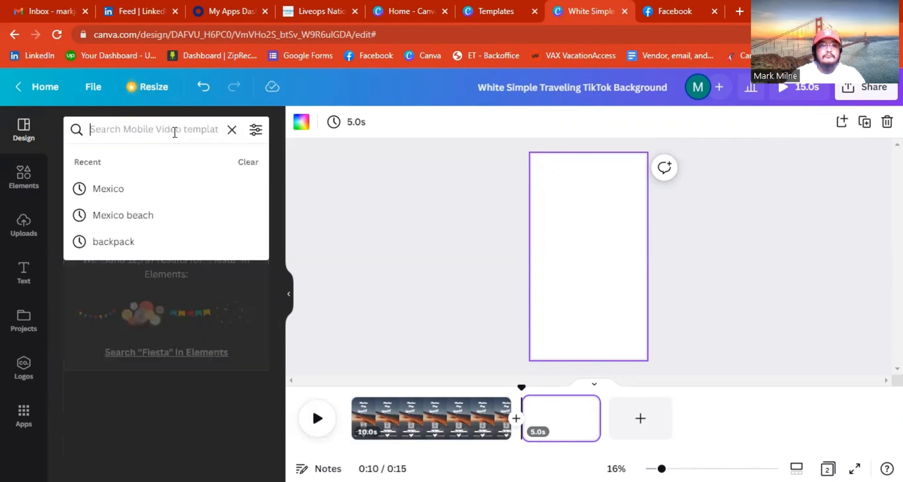
{"action": "left_click", "coordinate": [232, 129]}
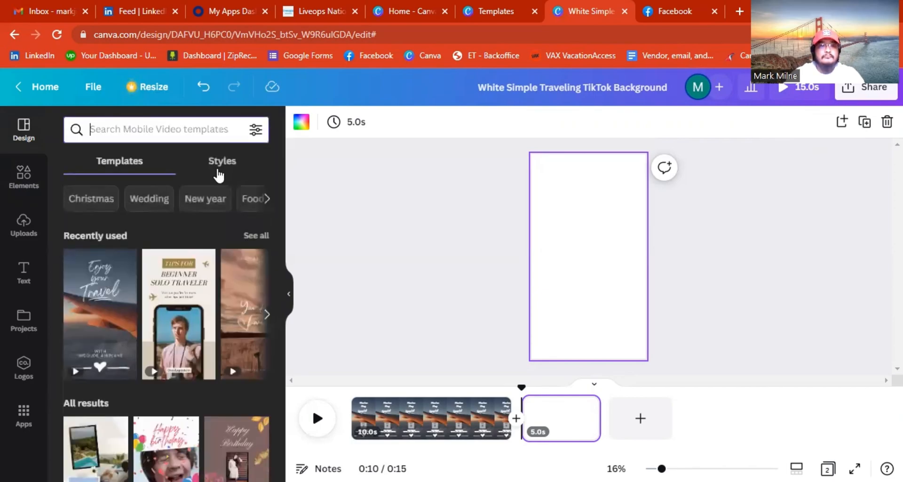
Search Styles for 'mexico', then switch to the mexico template results.
{"action": "left_click", "coordinate": [220, 170]}
{"action": "left_click", "coordinate": [142, 129]}
{"action": "type", "text": "mexic"}
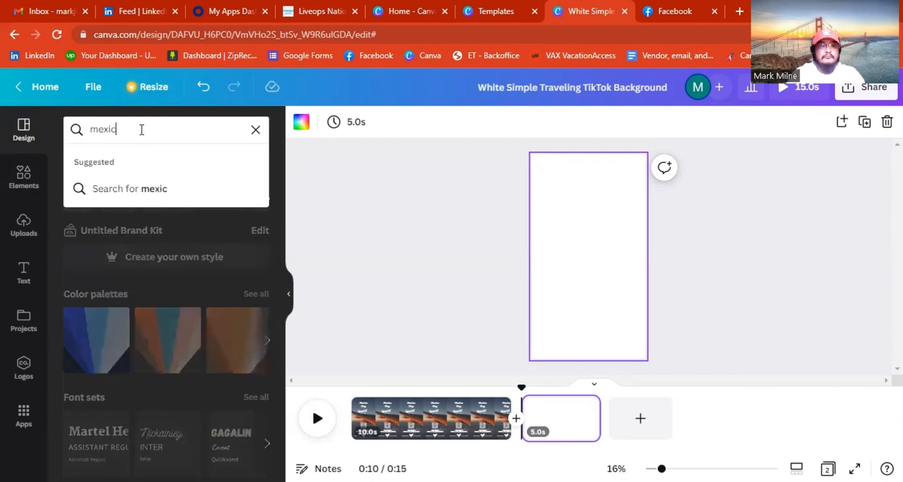
{"action": "type", "text": "o"}
{"action": "key", "text": "Return"}
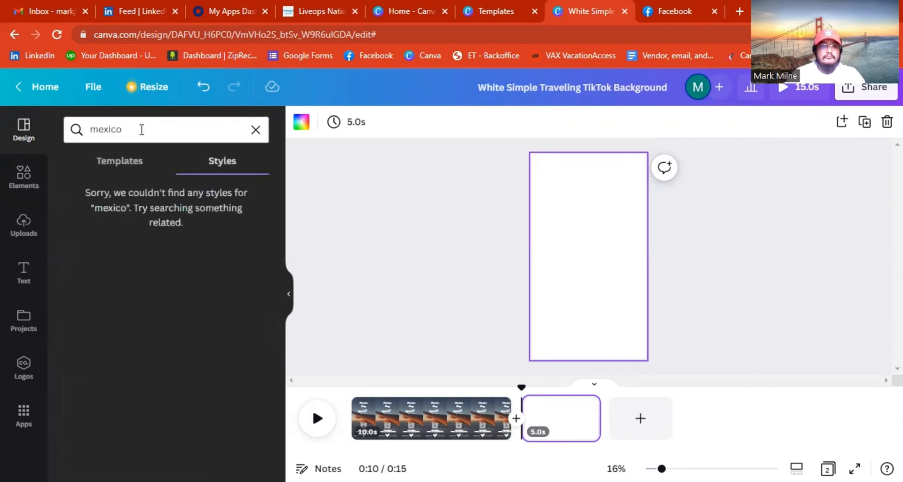
{"action": "left_click", "coordinate": [127, 161]}
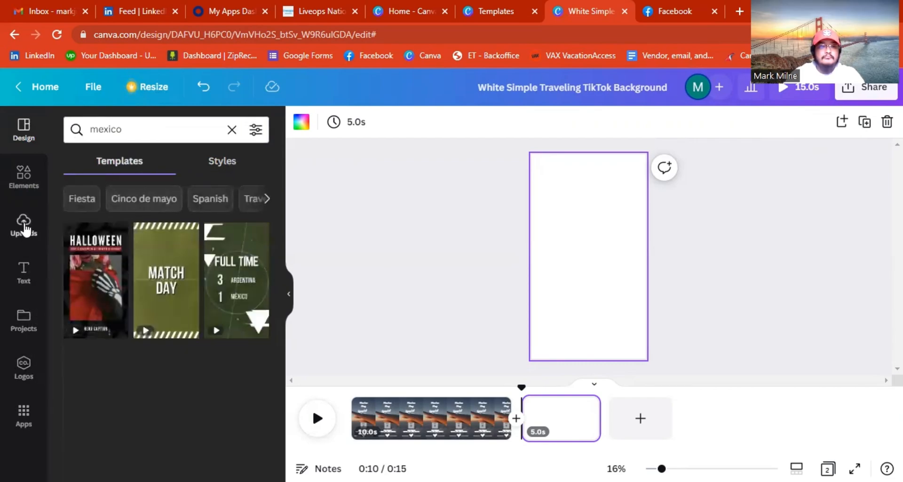
Search Elements for 'mexico' using the recent suggestion, and scroll down to the Videos results.
{"action": "left_click", "coordinate": [23, 177]}
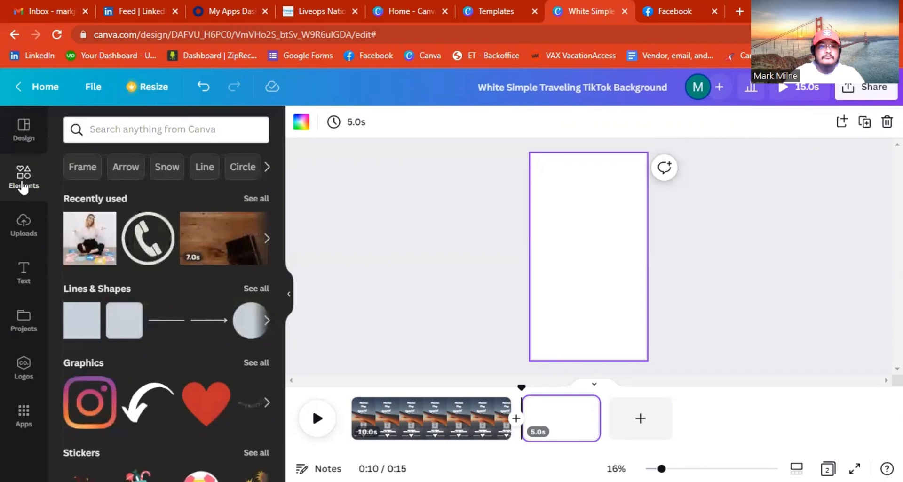
{"action": "left_click", "coordinate": [113, 130]}
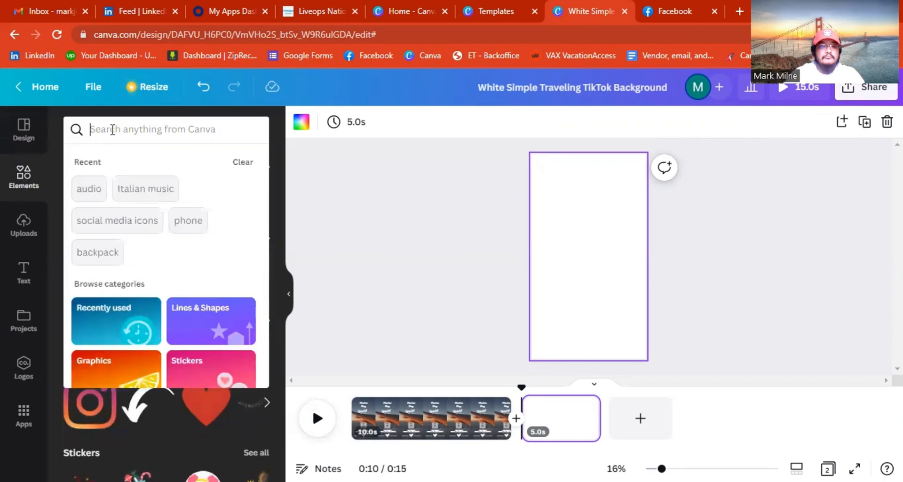
{"action": "type", "text": "mexico"}
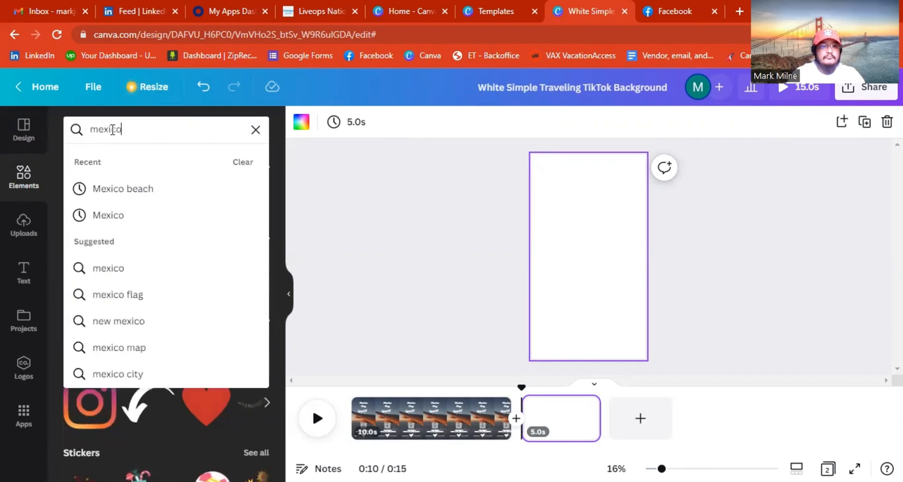
{"action": "key", "text": "Return"}
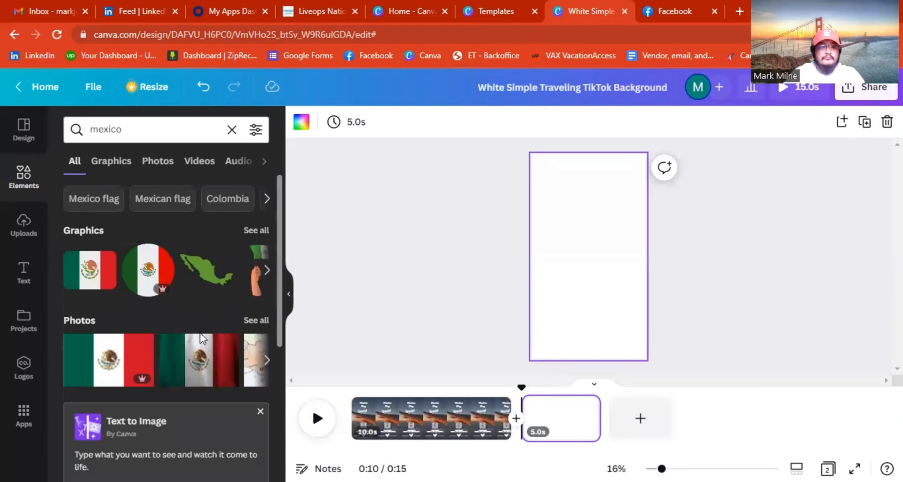
{"action": "scroll", "coordinate": [200, 333], "scroll_direction": "down", "scroll_amount": 5}
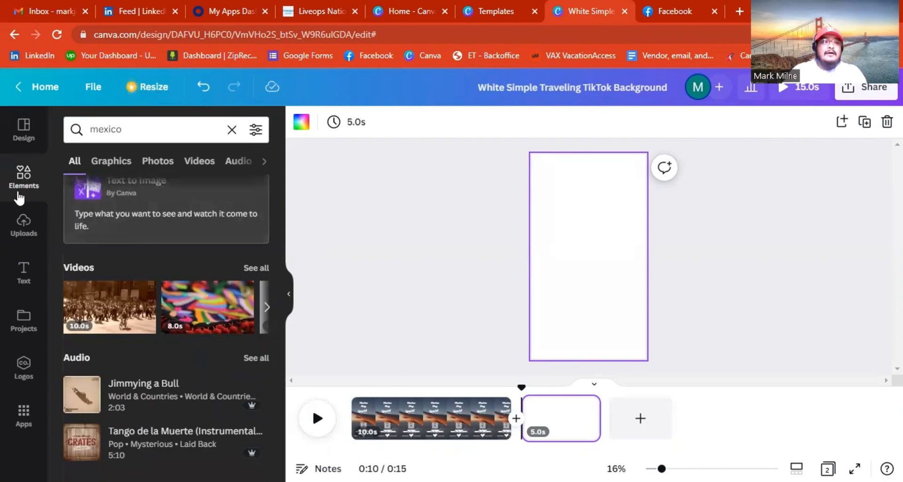
{"action": "left_click", "coordinate": [134, 133]}
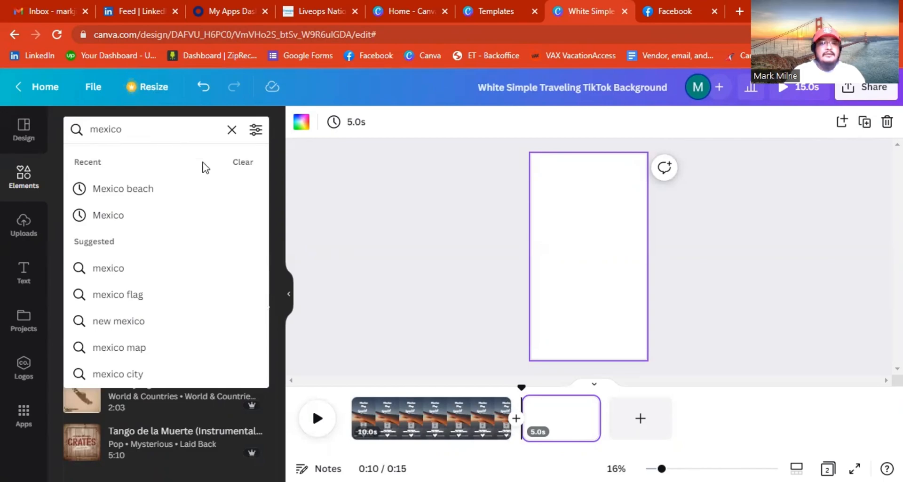
{"action": "left_click", "coordinate": [163, 220]}
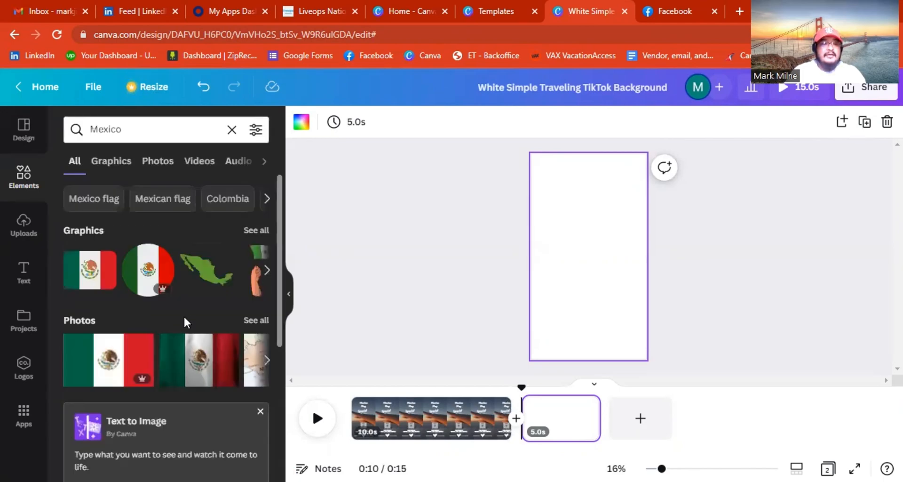
{"action": "scroll", "coordinate": [187, 314], "scroll_direction": "down", "scroll_amount": 3}
{"action": "scroll", "coordinate": [175, 314], "scroll_direction": "up", "scroll_amount": 3}
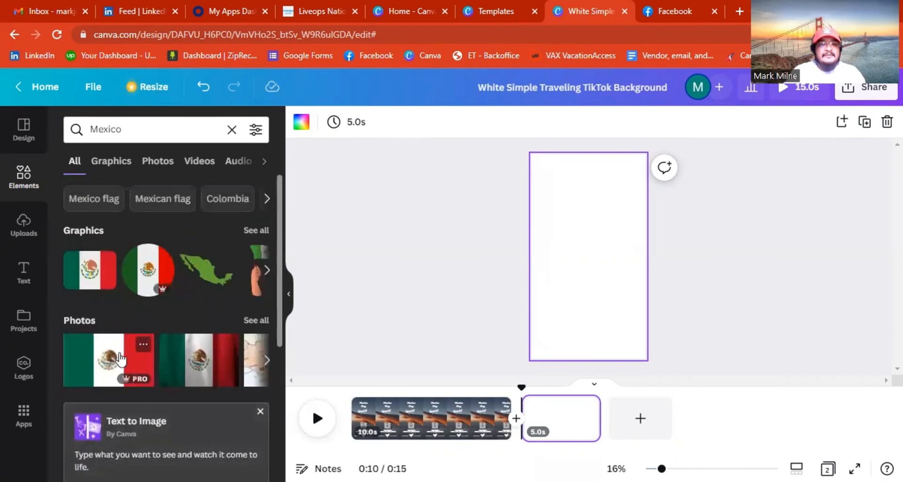
{"action": "scroll", "coordinate": [187, 387], "scroll_direction": "down", "scroll_amount": 5}
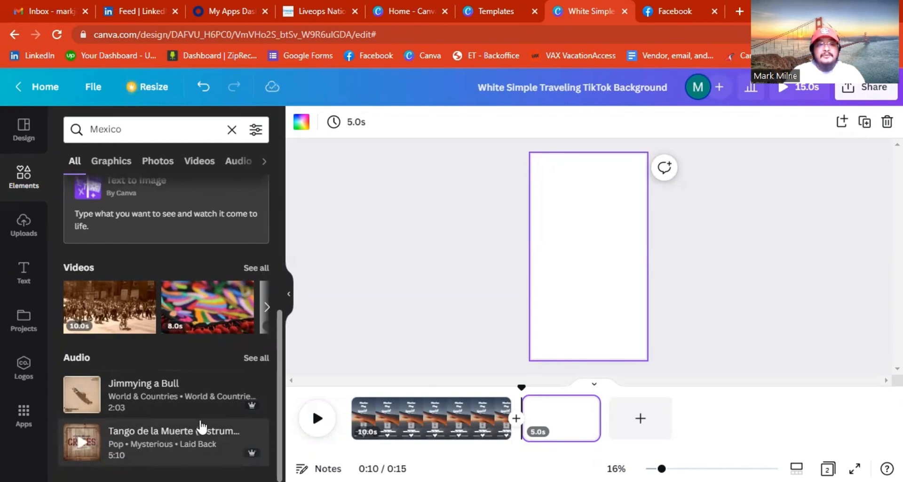
From all Mexico videos, put the food clip atop page 2 and the 23.0s city clip below it.
{"action": "left_click", "coordinate": [257, 268]}
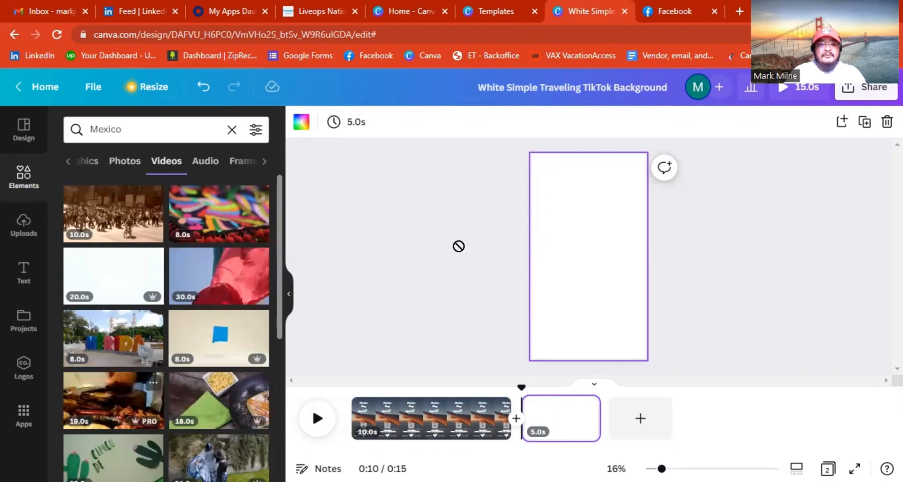
{"action": "left_click_drag", "start_coordinate": [583, 190], "coordinate": [606, 183]}
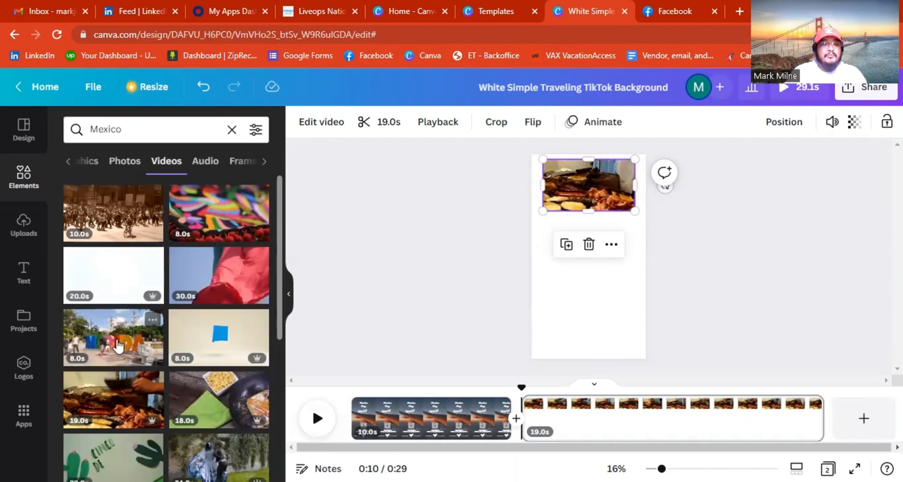
{"action": "scroll", "coordinate": [117, 347], "scroll_direction": "down", "scroll_amount": 4}
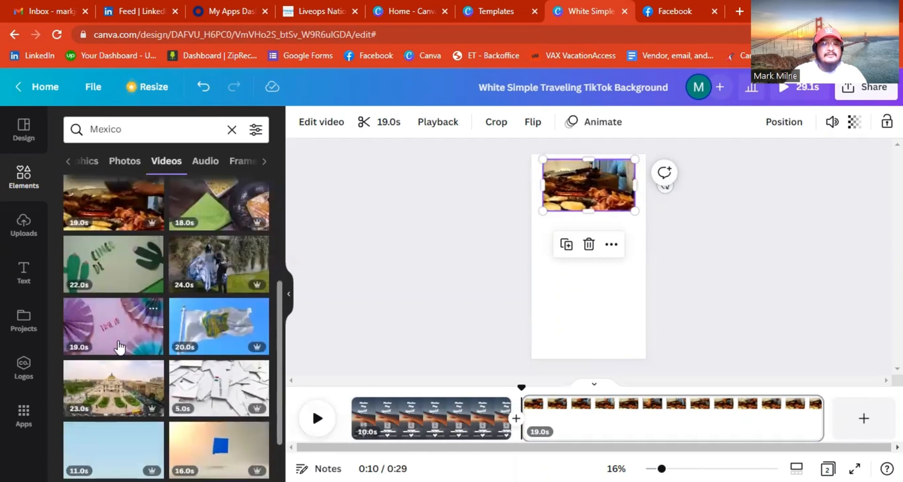
{"action": "scroll", "coordinate": [117, 347], "scroll_direction": "down", "scroll_amount": 1}
{"action": "mouse_move", "coordinate": [571, 185]}
{"action": "left_mouse_down"}
{"action": "mouse_move", "coordinate": [419, 229]}
{"action": "mouse_move", "coordinate": [560, 217]}
{"action": "mouse_move", "coordinate": [559, 252]}
{"action": "mouse_move", "coordinate": [571, 244]}
{"action": "mouse_move", "coordinate": [567, 188]}
{"action": "mouse_move", "coordinate": [567, 206]}
{"action": "mouse_move", "coordinate": [567, 196]}
{"action": "left_mouse_up"}
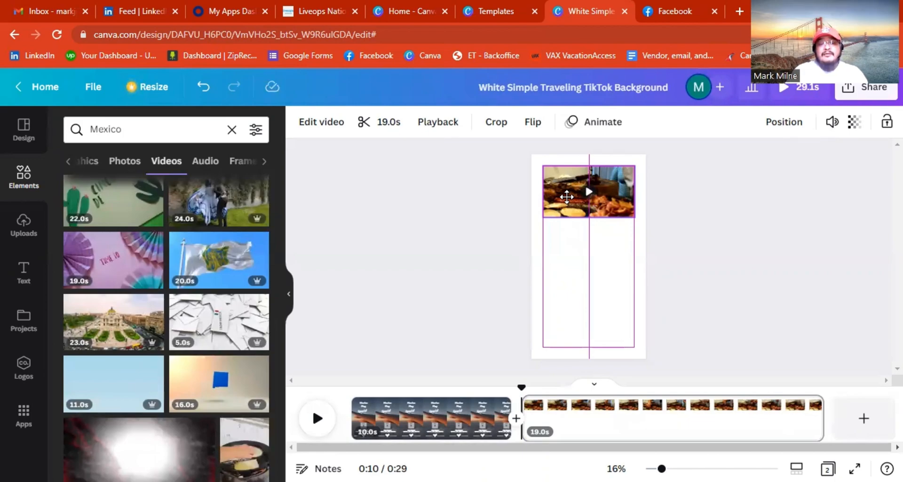
{"action": "left_click_drag", "start_coordinate": [567, 197], "coordinate": [567, 197]}
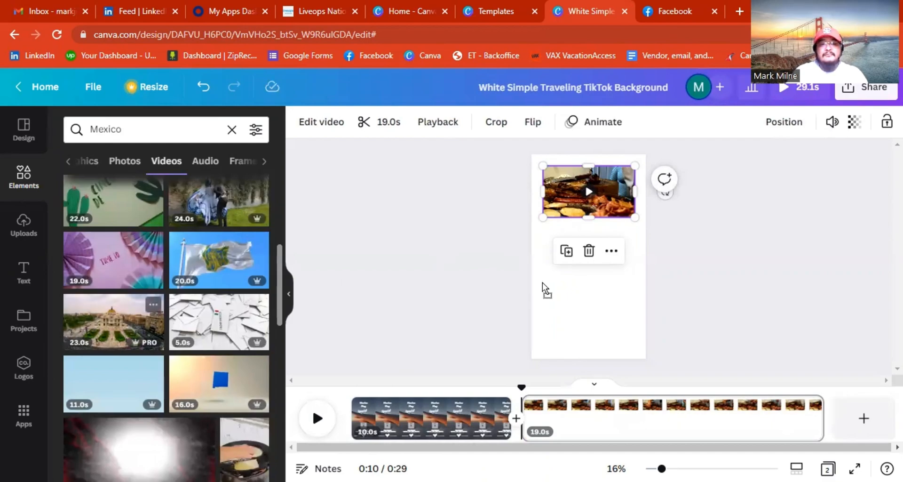
{"action": "left_click_drag", "start_coordinate": [617, 315], "coordinate": [608, 244]}
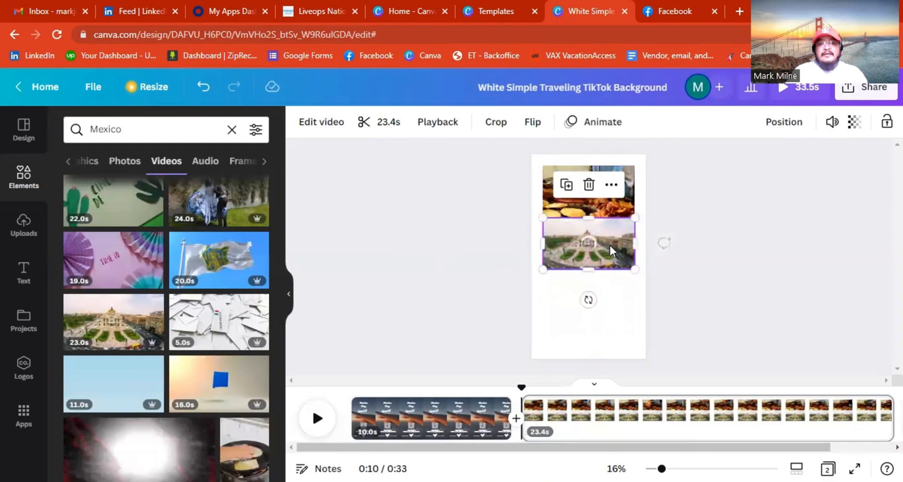
Search Elements for 'Mexico hotel' and drag the 59.0s hotel corridor clip below the city clip.
{"action": "left_click", "coordinate": [173, 123]}
{"action": "type", "text": "nho"}
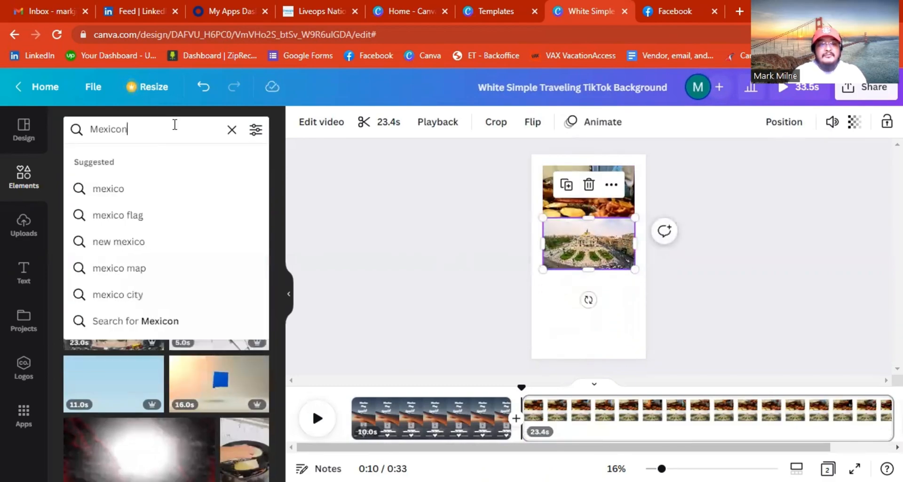
{"action": "key", "text": "BackSpace"}
{"action": "key", "text": "BackSpace"}
{"action": "key", "text": "BackSpace"}
{"action": "type", "text": "h"}
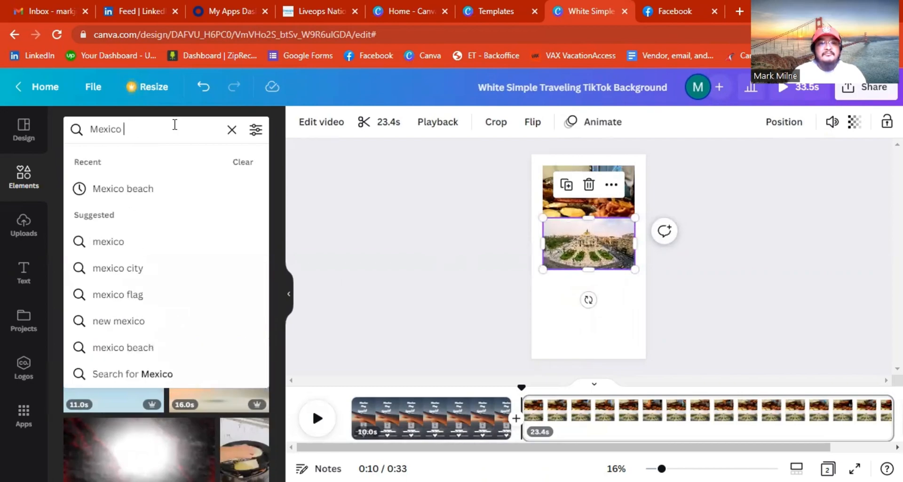
{"action": "type", "text": "otel"}
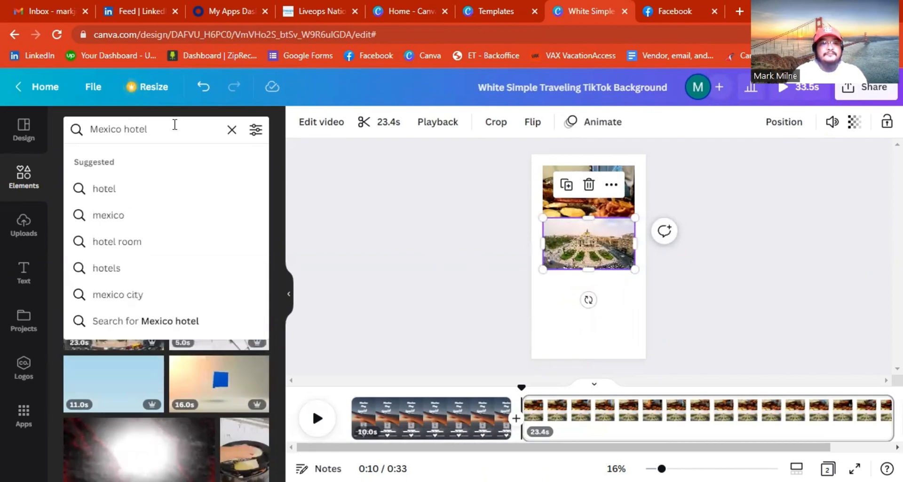
{"action": "key", "text": "Return"}
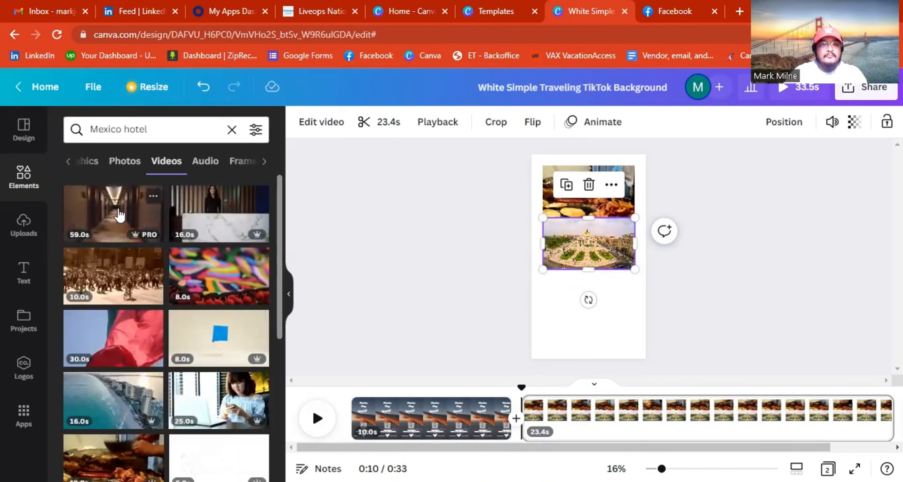
{"action": "left_click_drag", "start_coordinate": [120, 214], "coordinate": [590, 305]}
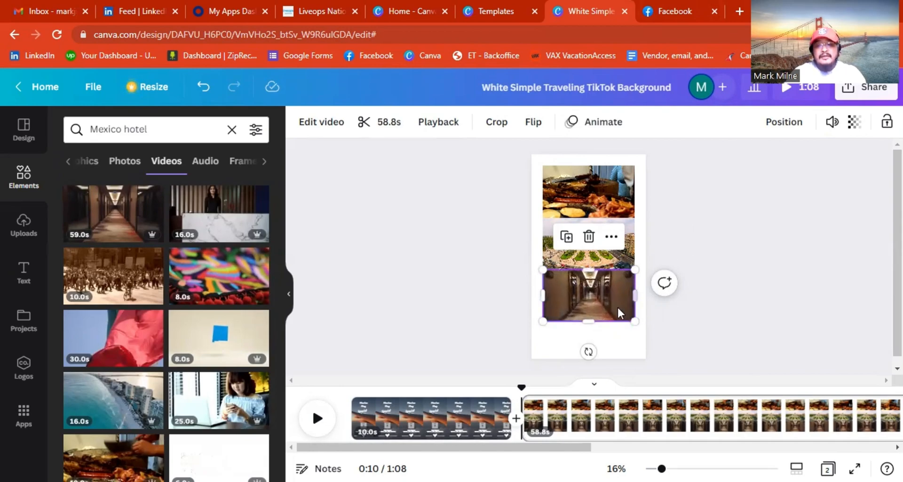
In a new tab, search Google for 'mexico all inclusive resorts'.
{"action": "left_click", "coordinate": [738, 12]}
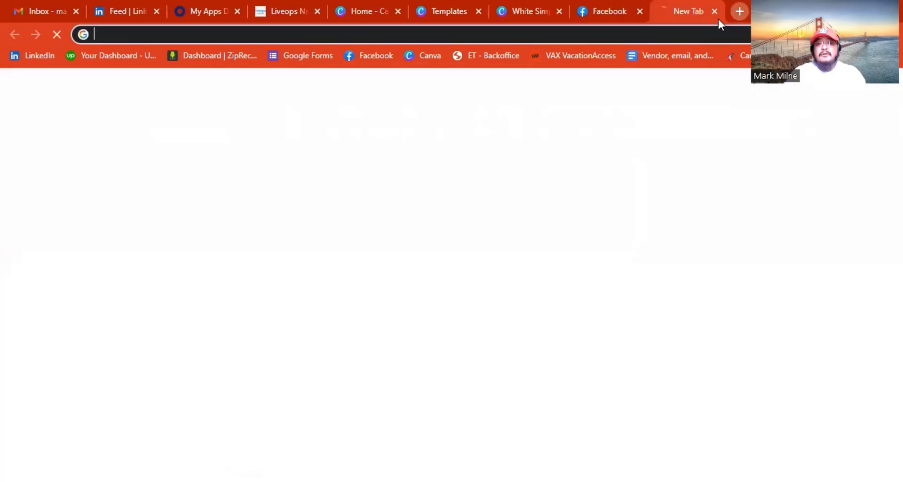
{"action": "left_click", "coordinate": [681, 32]}
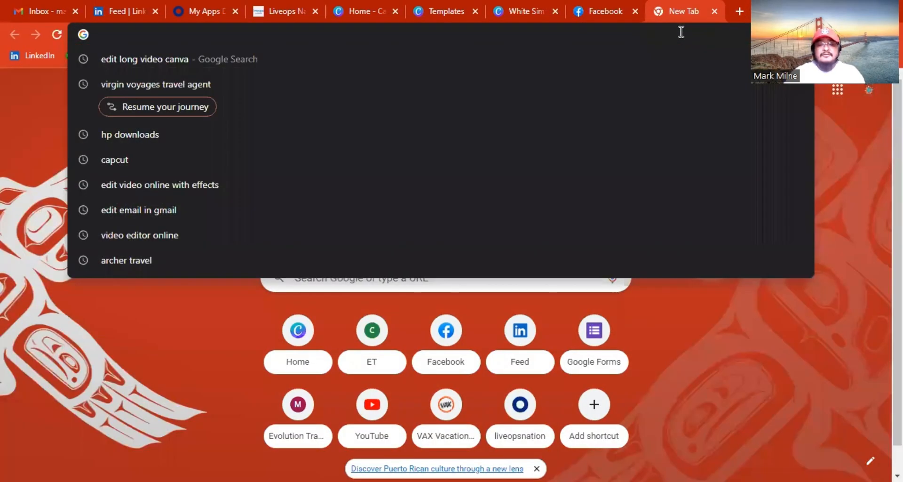
{"action": "type", "text": "mexicN"}
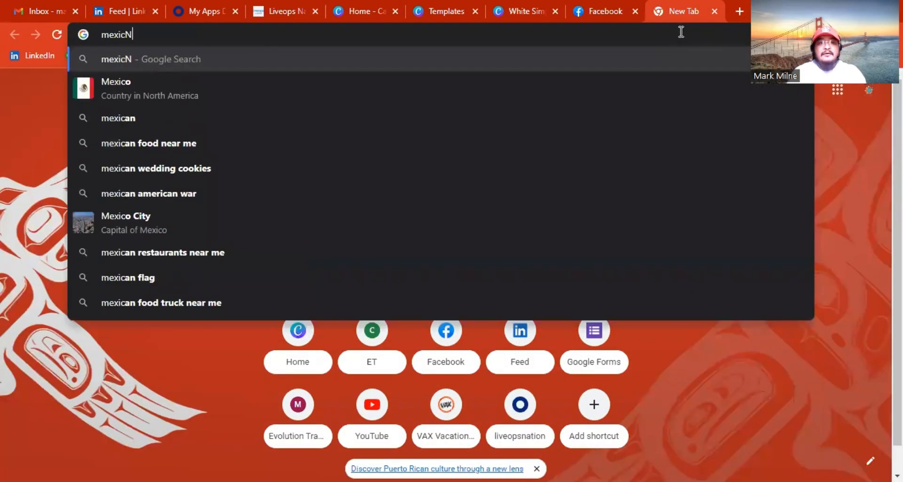
{"action": "key", "text": "BackSpace"}
{"action": "type", "text": "A"}
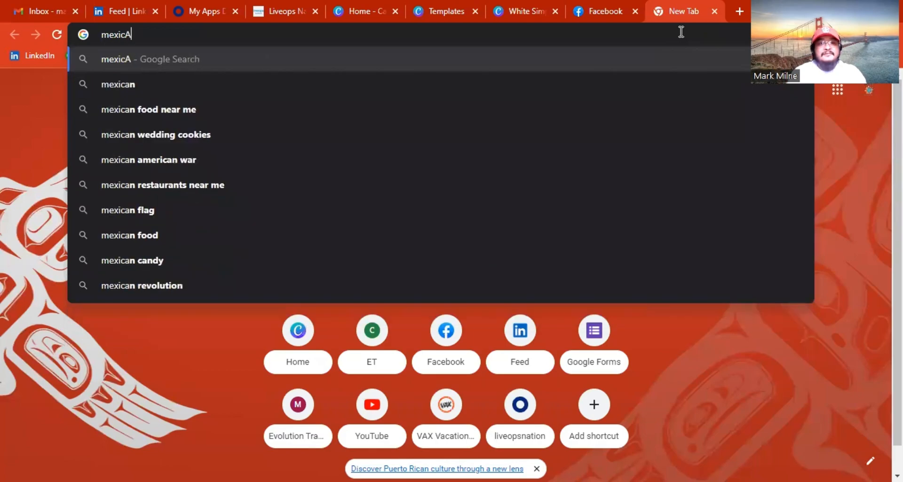
{"action": "key", "text": "BackSpace"}
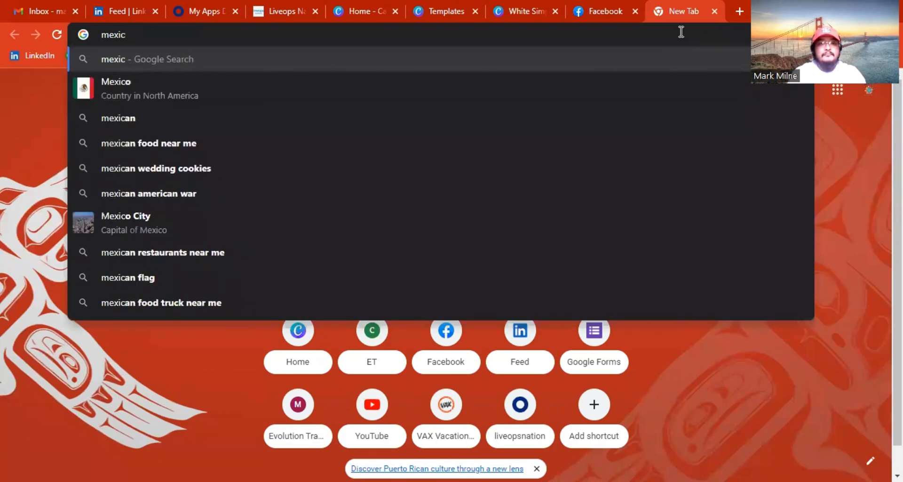
{"action": "type", "text": "an all i"}
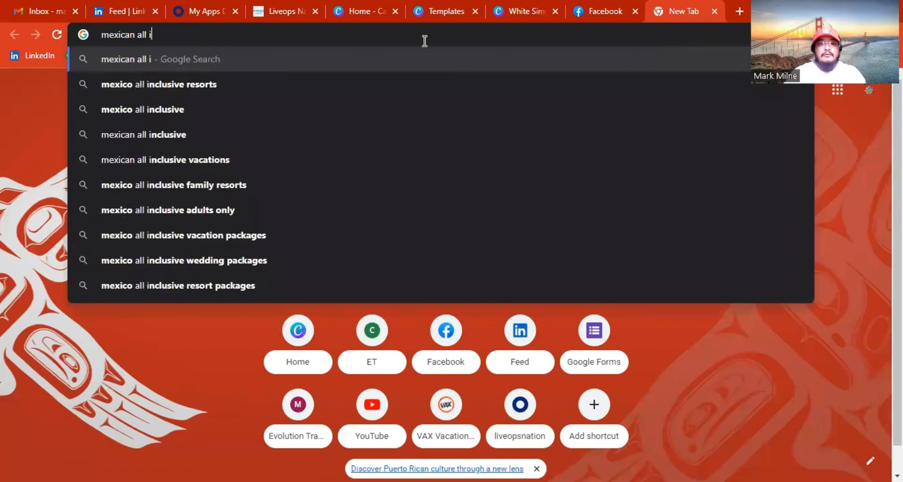
{"action": "left_click", "coordinate": [232, 83]}
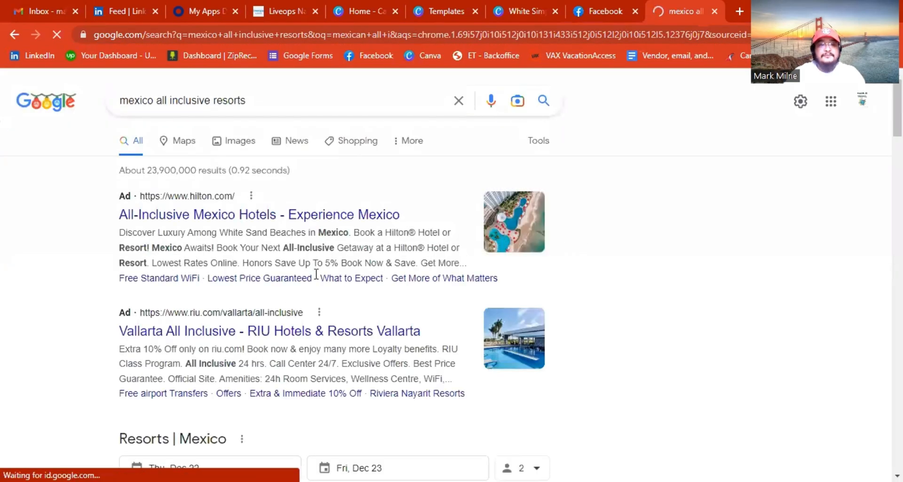
Switch the search results to the Images tab.
{"action": "scroll", "coordinate": [317, 273], "scroll_direction": "down", "scroll_amount": 5}
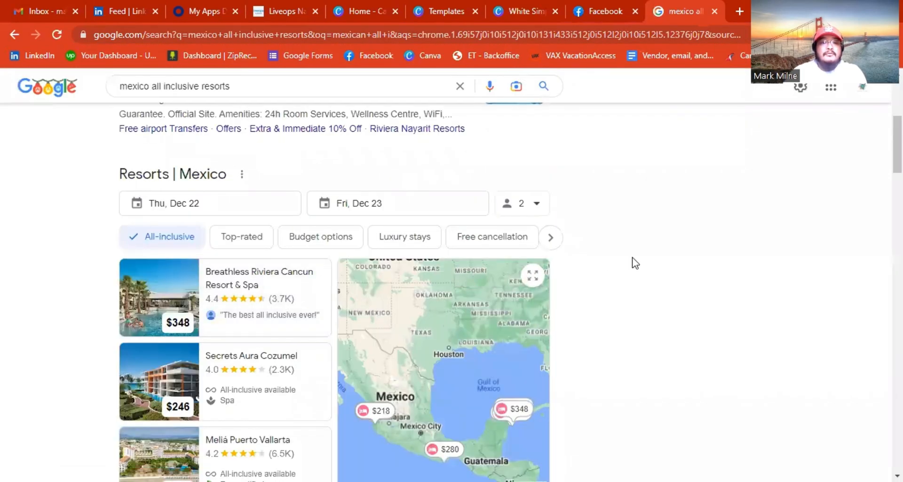
{"action": "scroll", "coordinate": [635, 262], "scroll_direction": "down", "scroll_amount": 1}
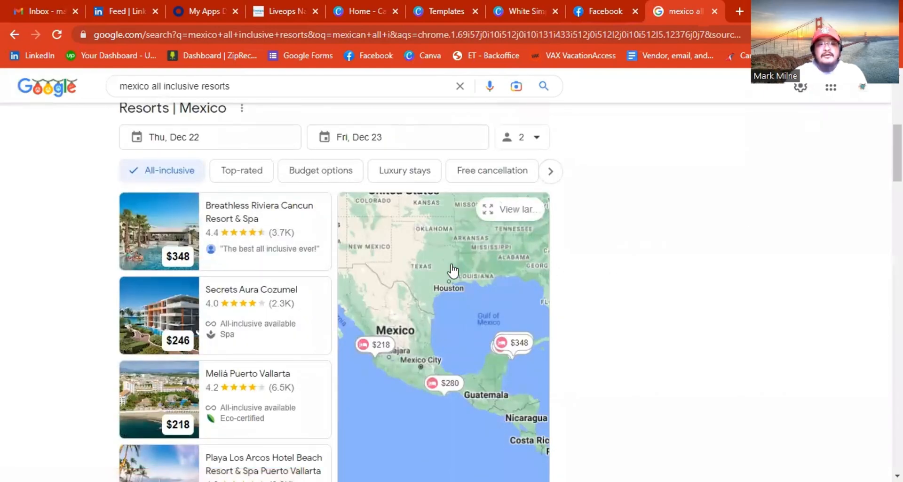
{"action": "scroll", "coordinate": [241, 207], "scroll_direction": "up", "scroll_amount": 3}
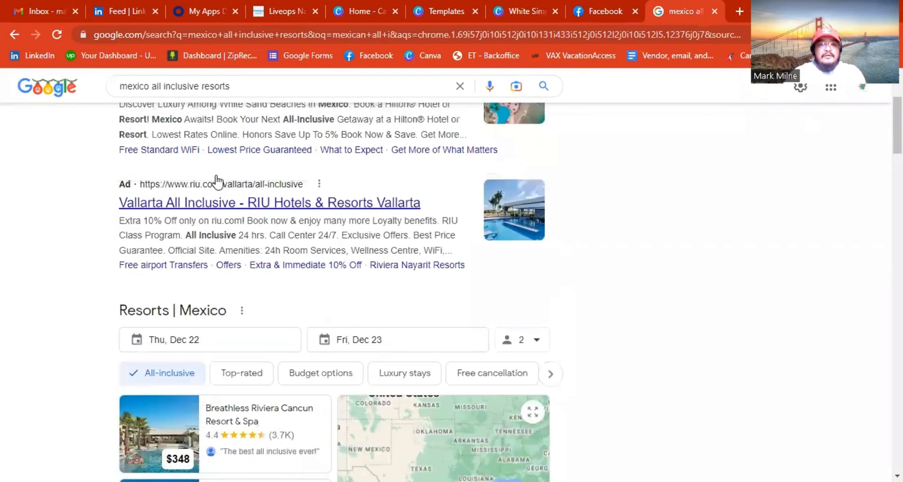
{"action": "scroll", "coordinate": [217, 181], "scroll_direction": "up", "scroll_amount": 2}
{"action": "left_click", "coordinate": [222, 147]}
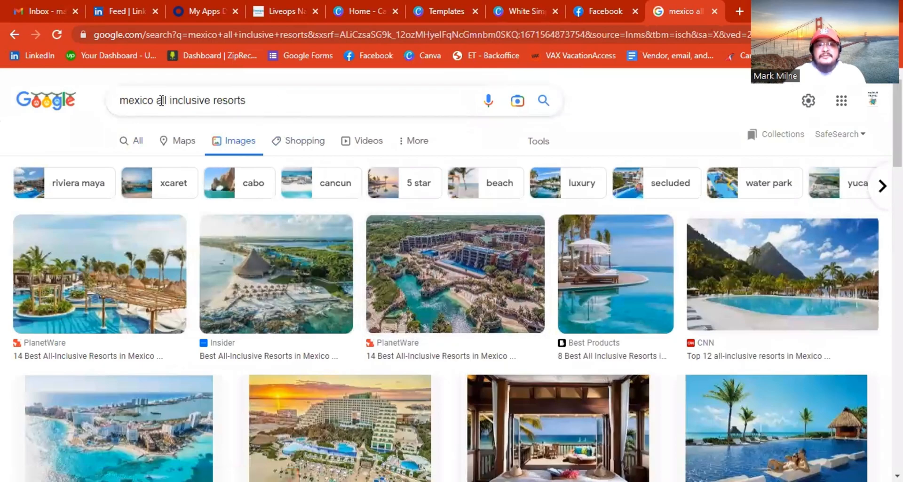
Refine the image search to 'mexico all inclusive resorts adults only'.
{"action": "left_click_drag", "start_coordinate": [258, 101], "coordinate": [179, 100]}
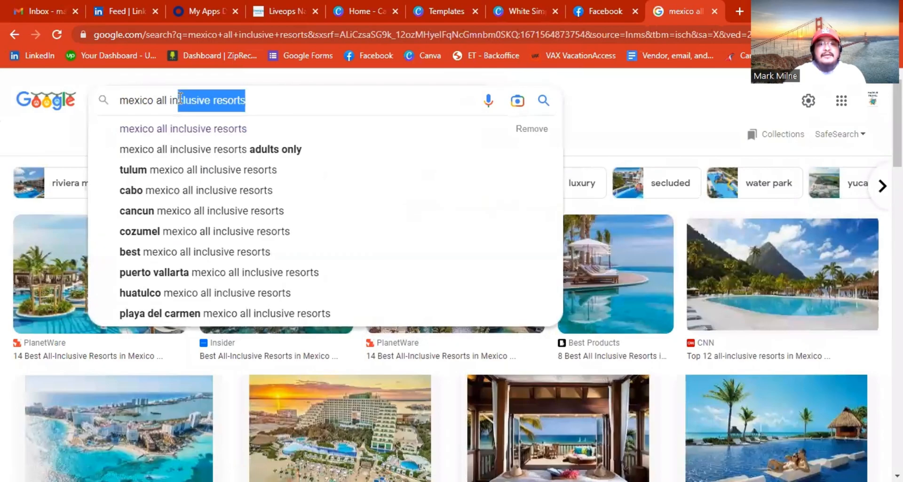
{"action": "left_click", "coordinate": [287, 99]}
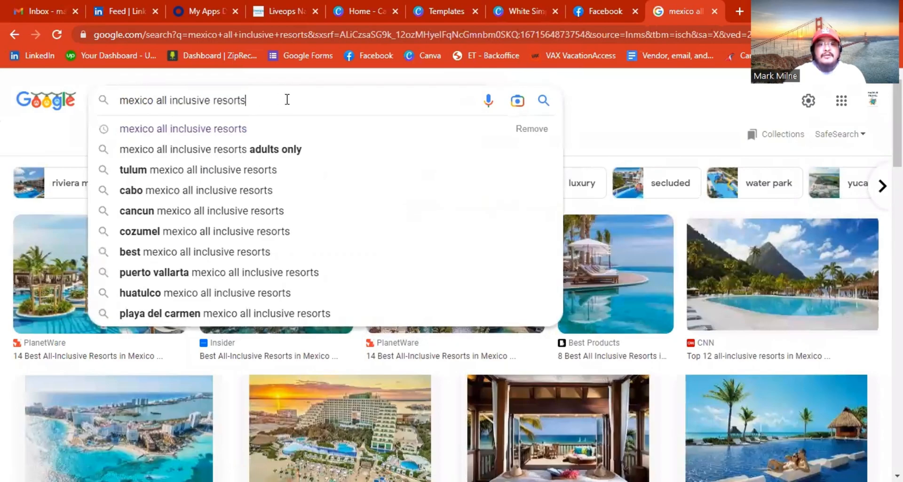
{"action": "left_click", "coordinate": [326, 149]}
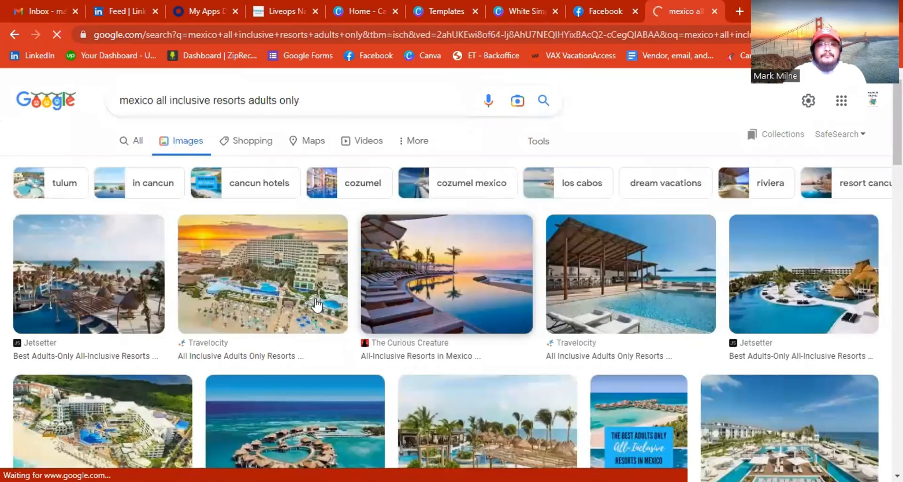
Preview the sunset infinity-pool photo and bring up its context menu.
{"action": "left_click", "coordinate": [264, 309]}
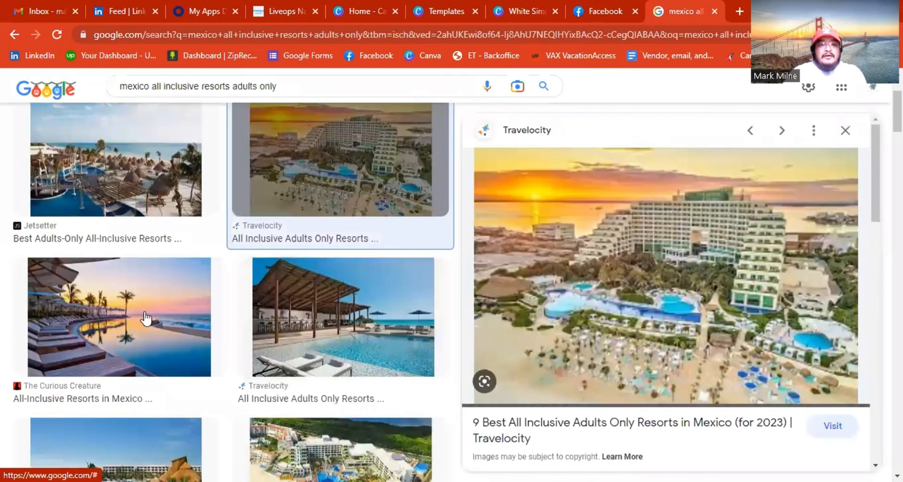
{"action": "left_click", "coordinate": [147, 318]}
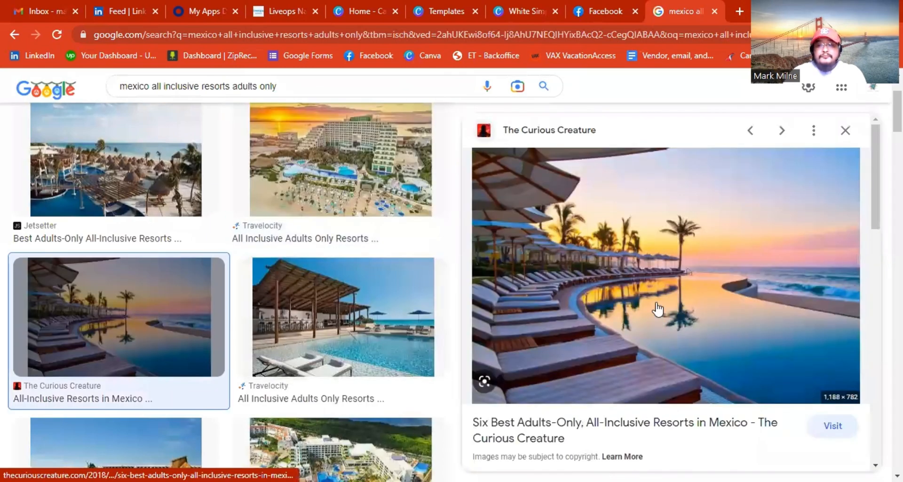
{"action": "right_click", "coordinate": [677, 242]}
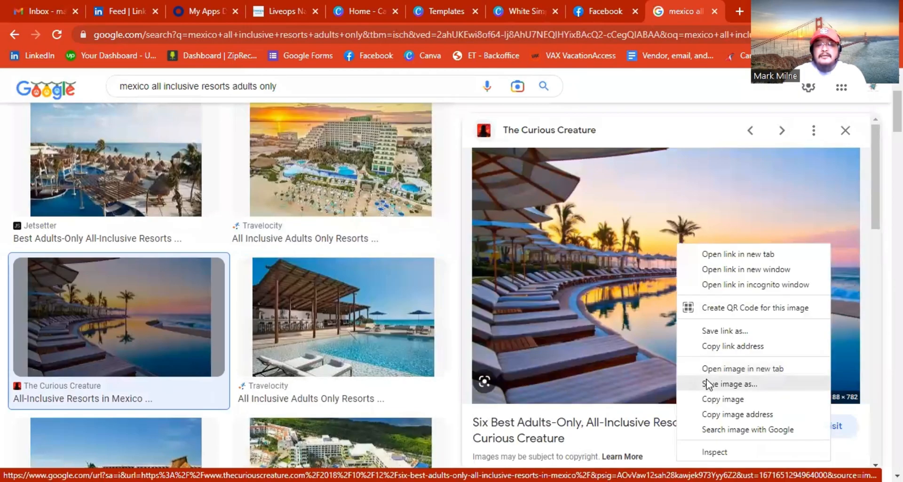
{"action": "right_click", "coordinate": [557, 290]}
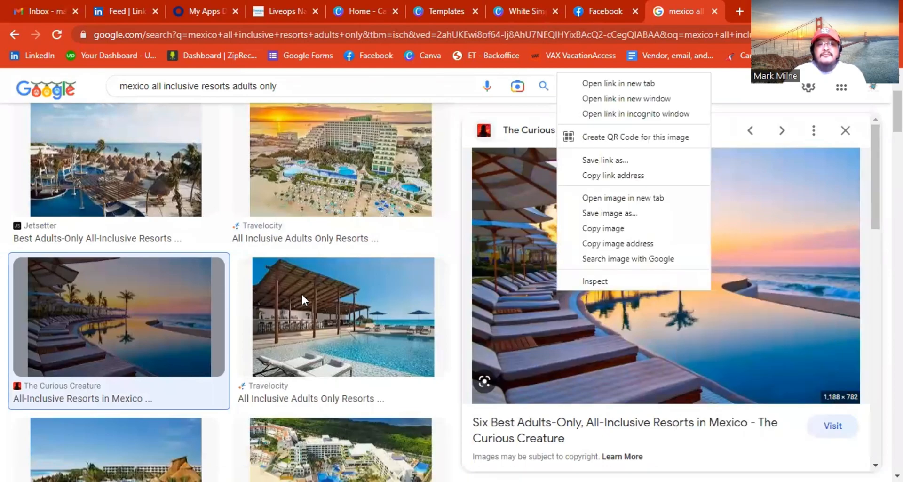
{"action": "right_click", "coordinate": [707, 321]}
{"action": "right_click", "coordinate": [707, 321]}
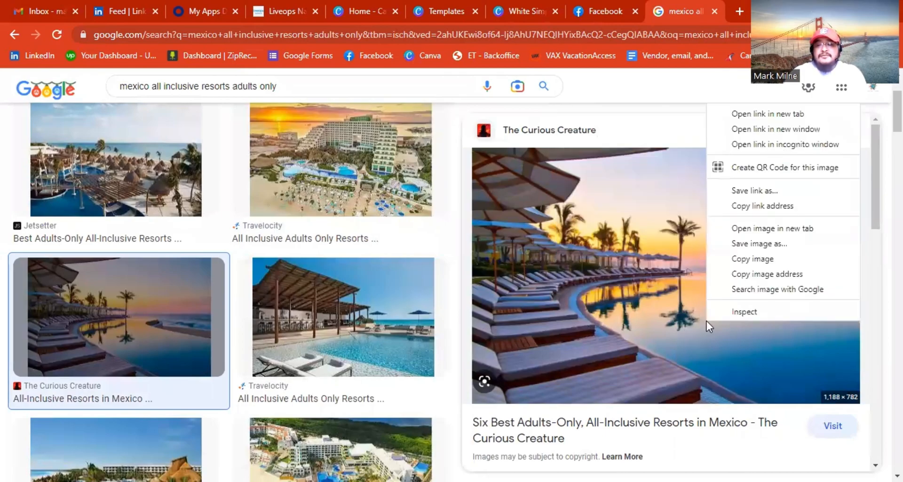
Save the pool photo to Downloads as Marquis-Los-Cabos.jpg, then return to the Canva tab.
{"action": "left_click", "coordinate": [771, 244]}
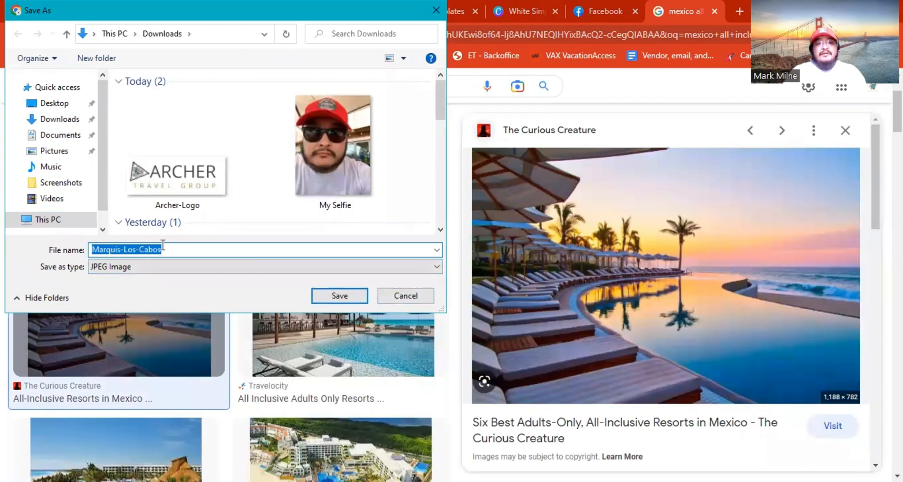
{"action": "left_click_drag", "start_coordinate": [168, 246], "coordinate": [101, 248]}
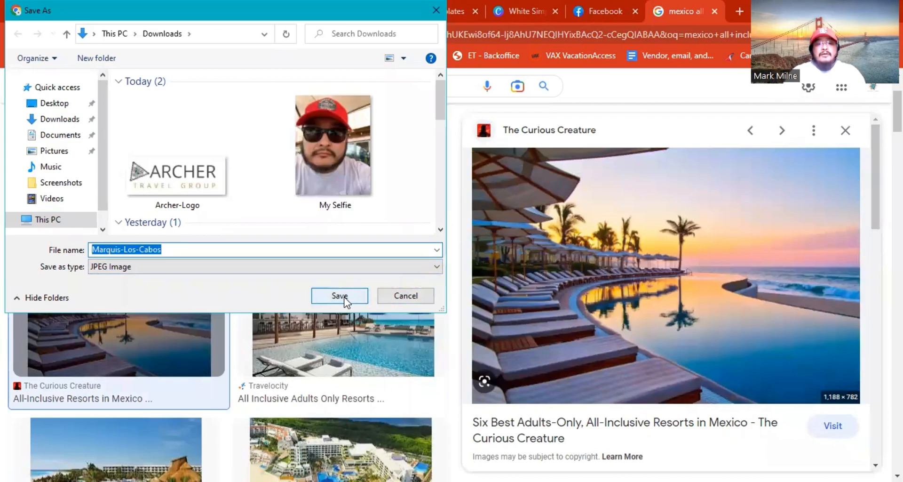
{"action": "left_click", "coordinate": [219, 249]}
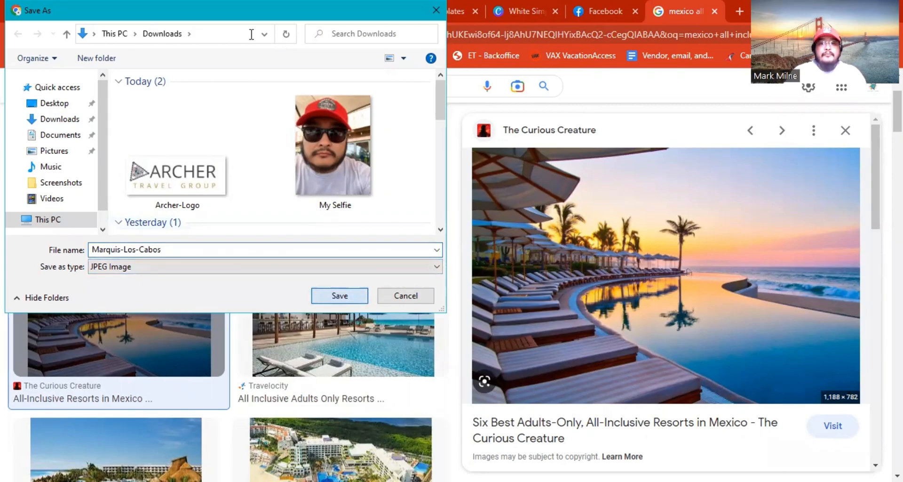
{"action": "key", "text": "Return"}
{"action": "left_click", "coordinate": [526, 11]}
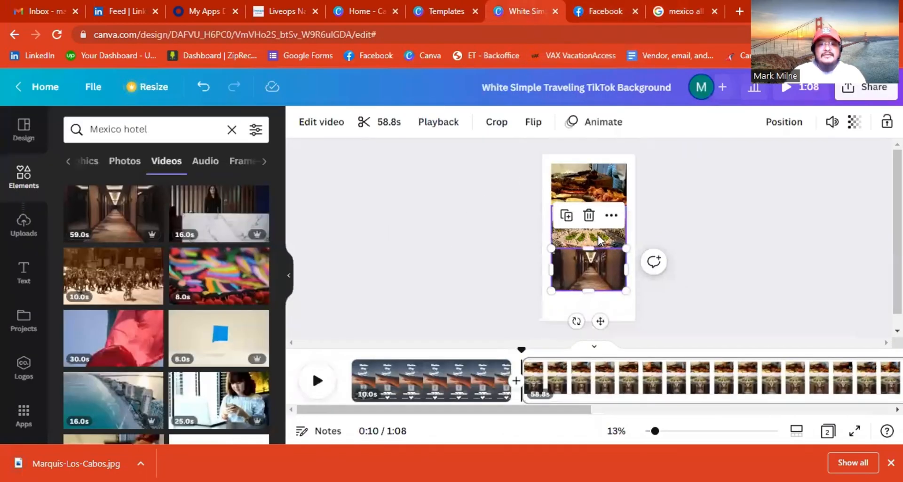
Trim page 2's stacked clips to 6.0s in the timeline, making the video 0:16.
{"action": "left_click", "coordinate": [597, 188]}
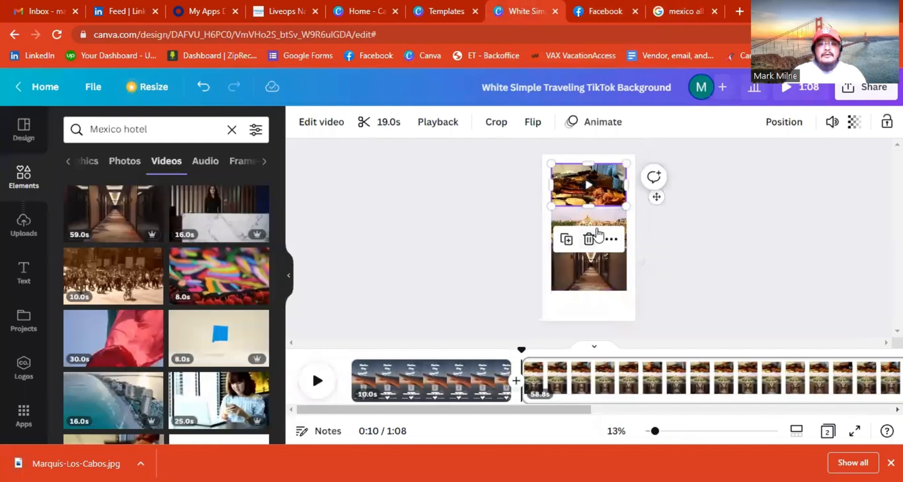
{"action": "left_click", "coordinate": [611, 222]}
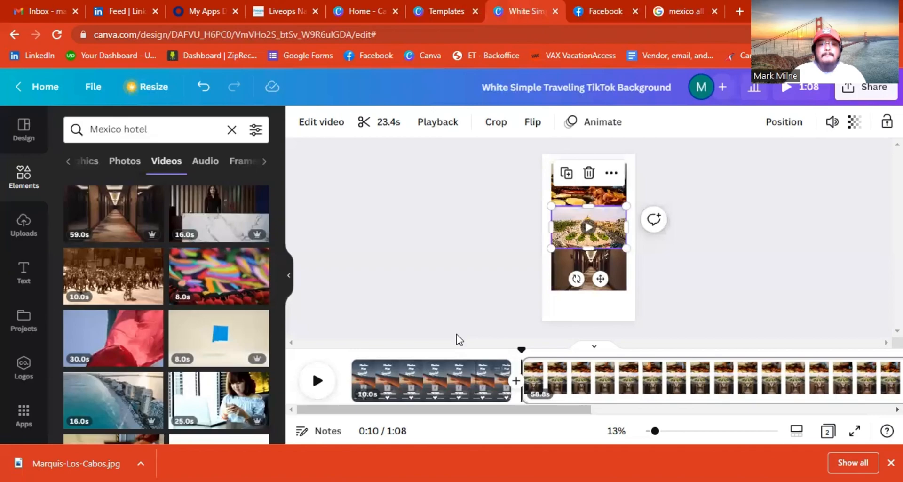
{"action": "left_click_drag", "start_coordinate": [589, 409], "coordinate": [798, 382]}
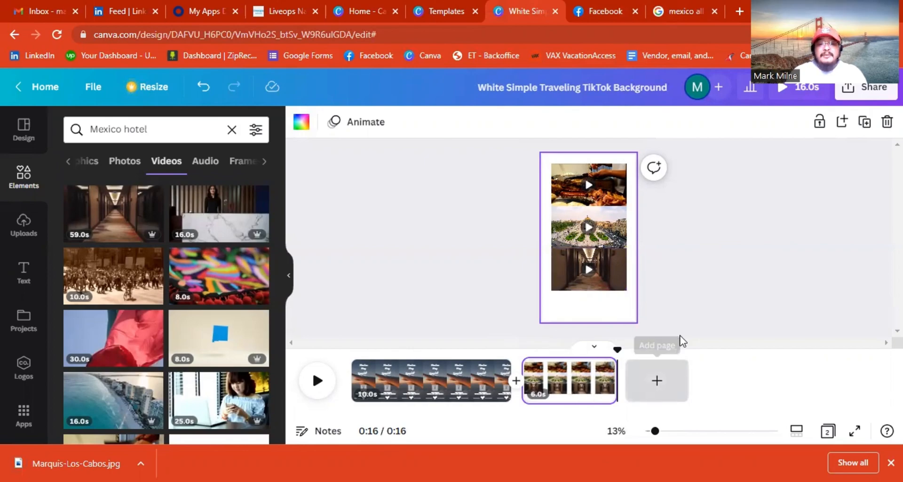
Add a new blank page and upload the Marquis-Los-Cabos photo.
{"action": "left_click", "coordinate": [682, 341]}
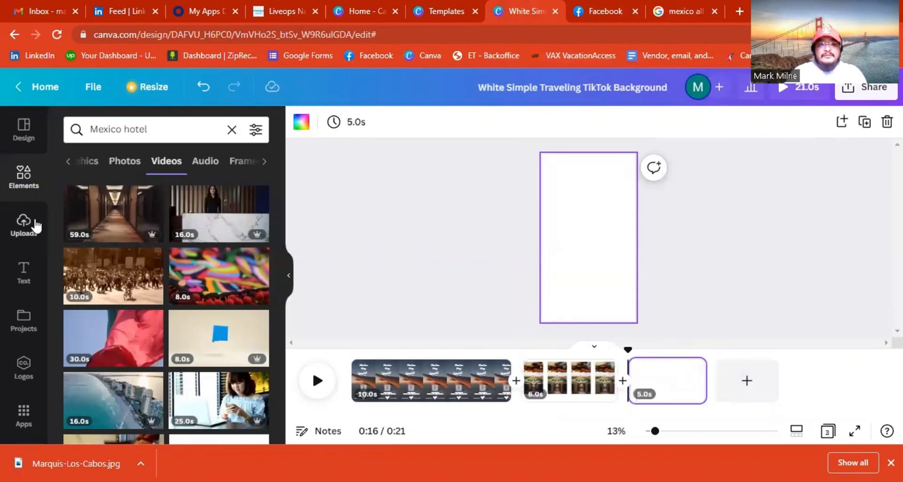
{"action": "left_click", "coordinate": [31, 227]}
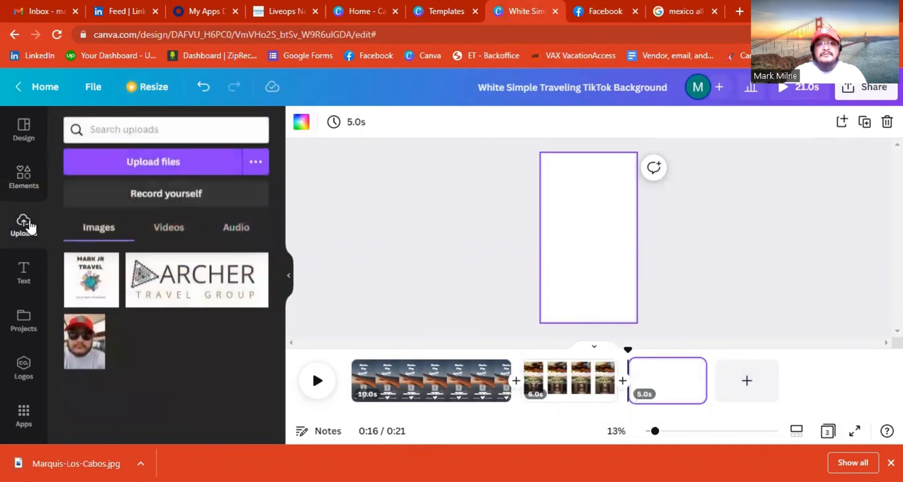
{"action": "left_click", "coordinate": [168, 171]}
{"action": "left_click", "coordinate": [206, 189]}
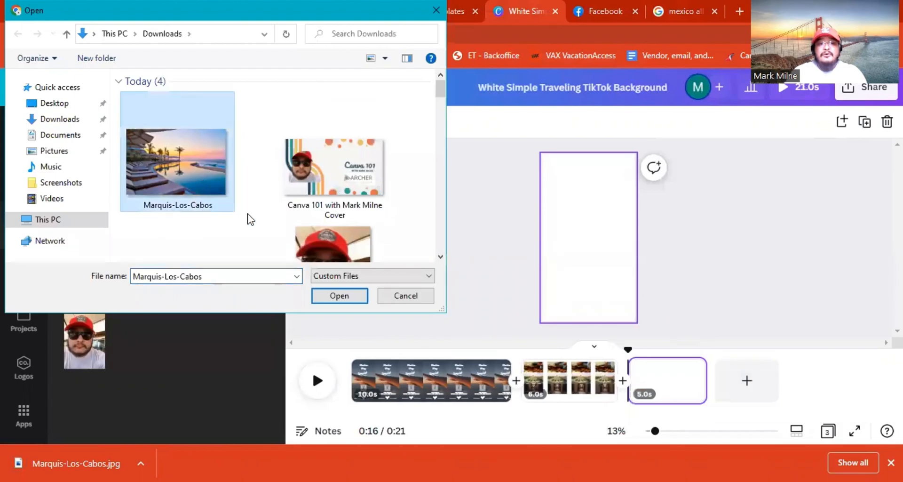
{"action": "left_click", "coordinate": [339, 295]}
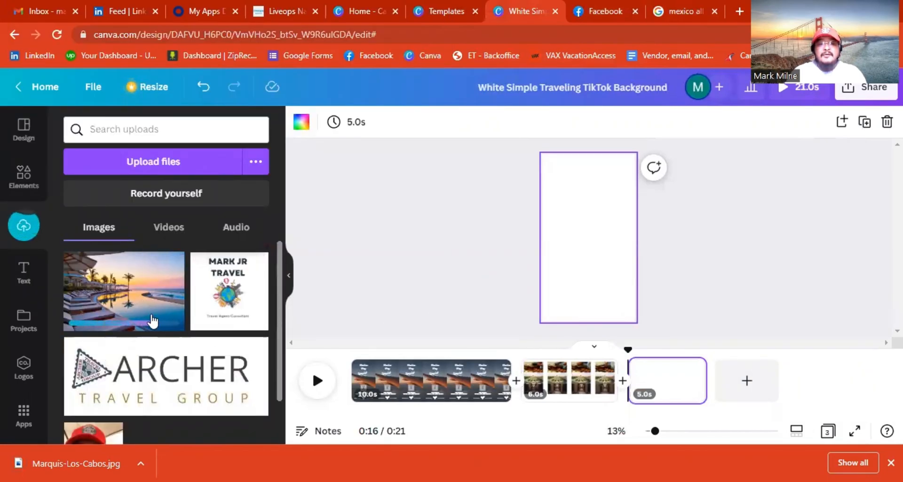
Place the pool photo at the top of page 3, resized to 864×479.
{"action": "left_click_drag", "start_coordinate": [149, 298], "coordinate": [623, 204]}
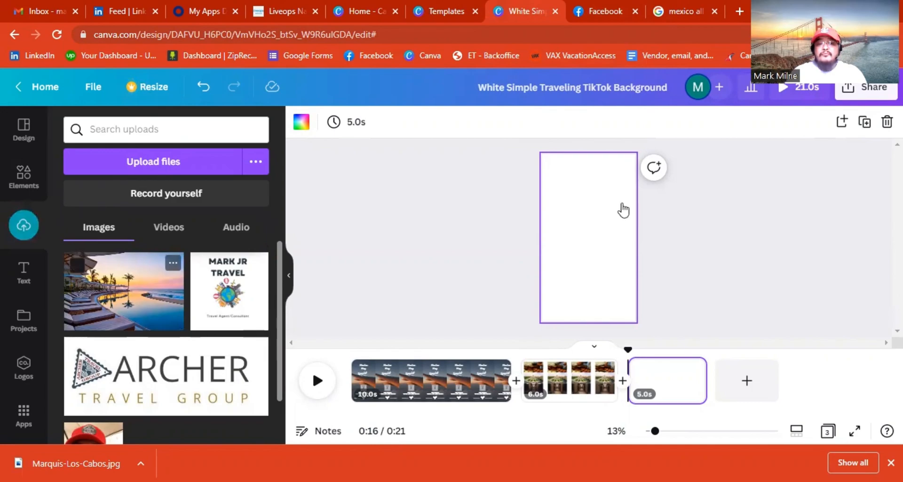
{"action": "left_click_drag", "start_coordinate": [572, 185], "coordinate": [625, 182]}
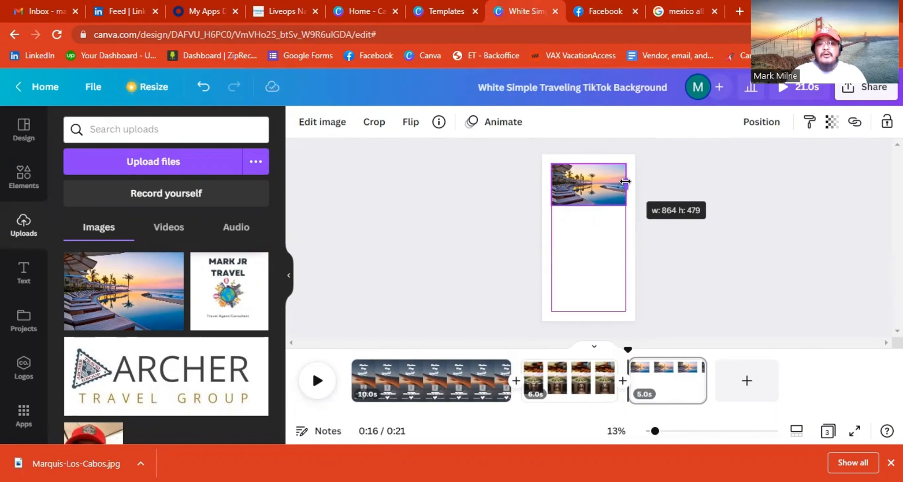
{"action": "left_click_drag", "start_coordinate": [625, 181], "coordinate": [625, 181]}
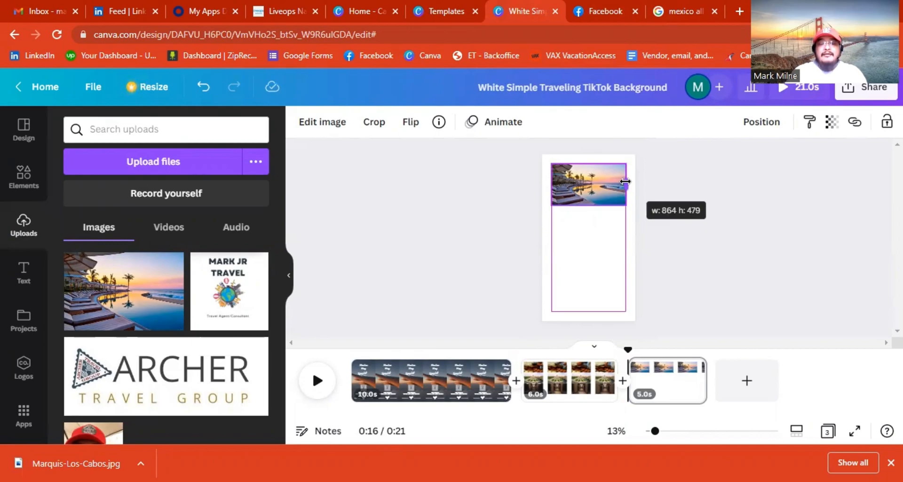
{"action": "left_click_drag", "start_coordinate": [625, 181], "coordinate": [626, 181]}
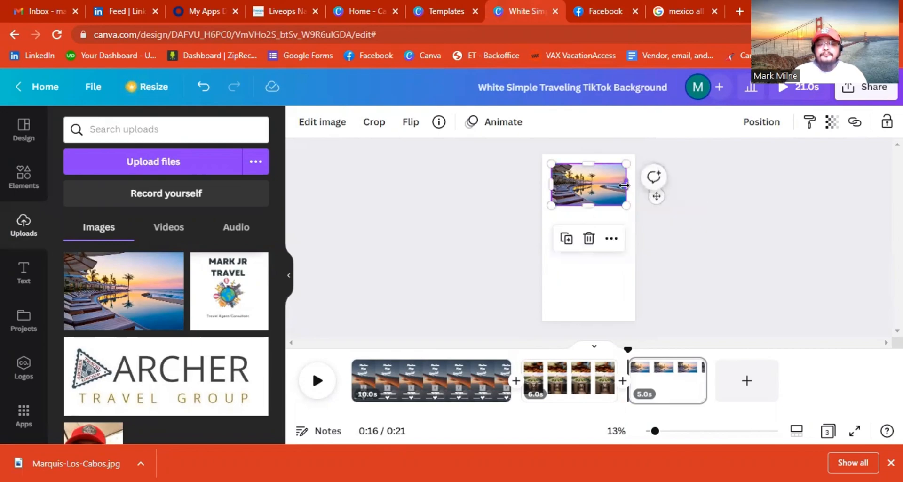
{"action": "left_click", "coordinate": [695, 260]}
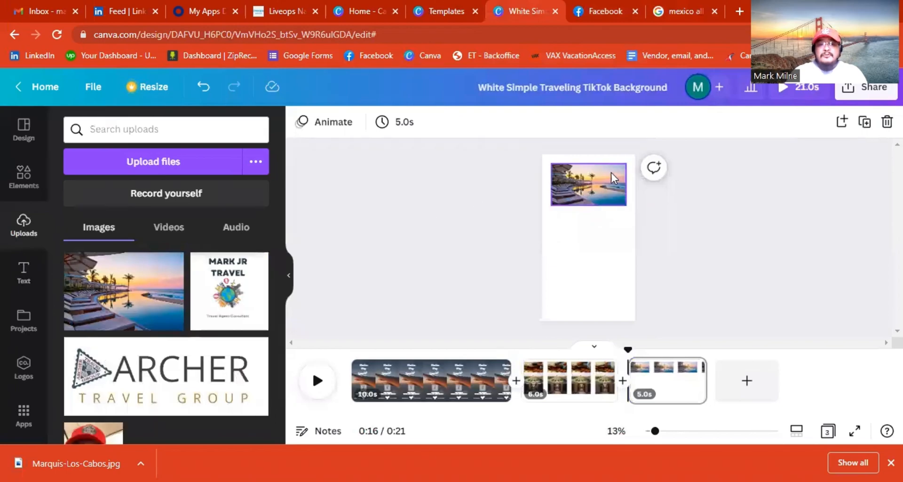
{"action": "left_click", "coordinate": [26, 281]}
Add a subheading text box containing the pasted hotel name 'Marquis-Los-Cabos'.
{"action": "left_click", "coordinate": [596, 239]}
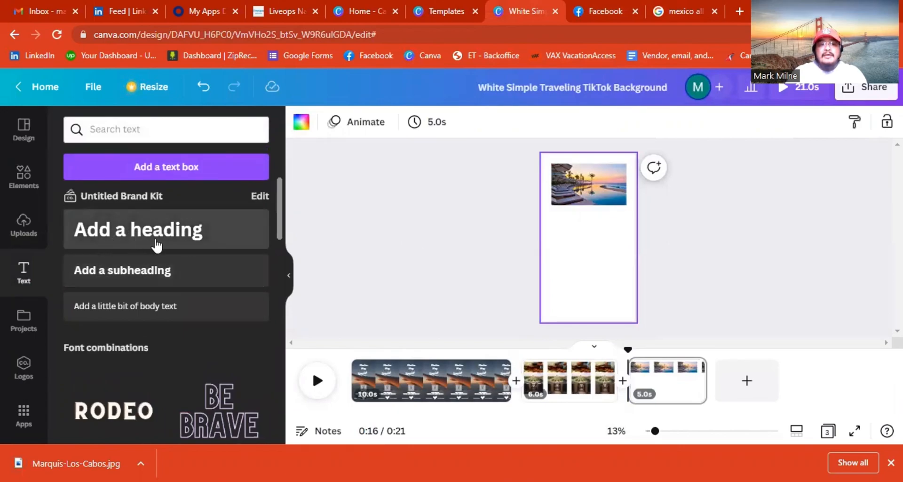
{"action": "left_click", "coordinate": [160, 232]}
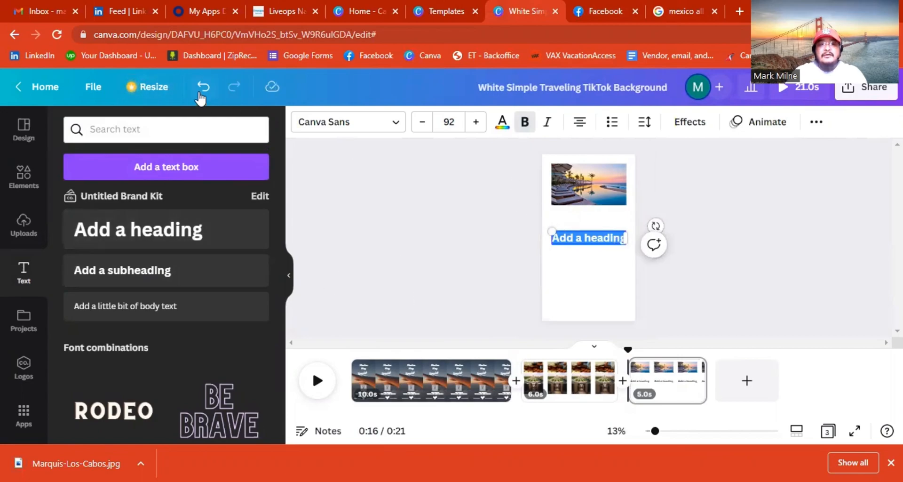
{"action": "left_click", "coordinate": [201, 93]}
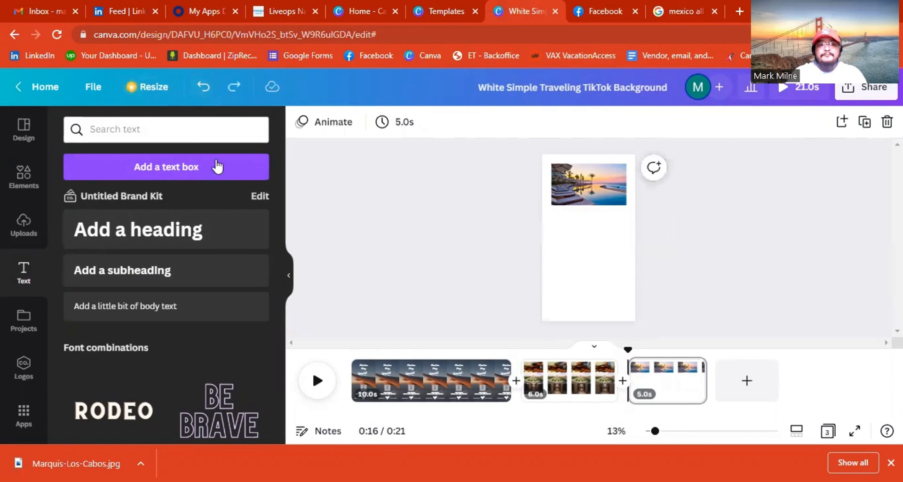
{"action": "left_click", "coordinate": [177, 272]}
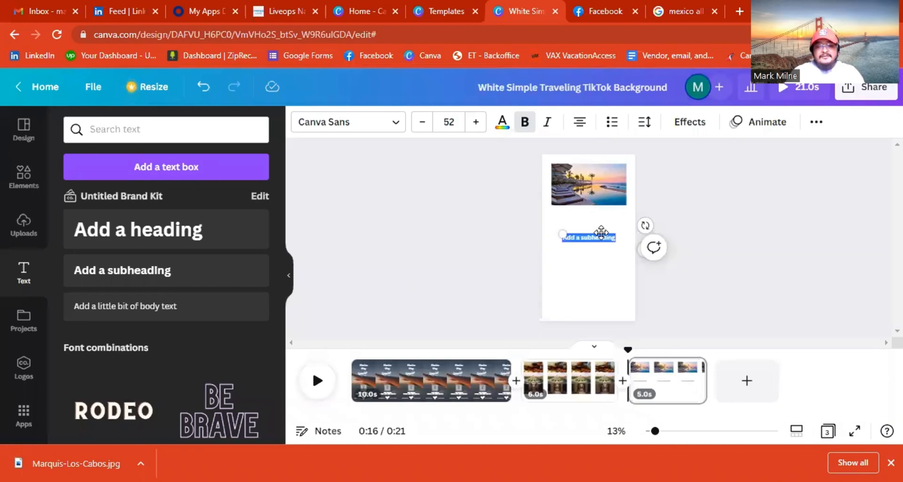
{"action": "type", "text": "Marquis-Los-Cabos"}
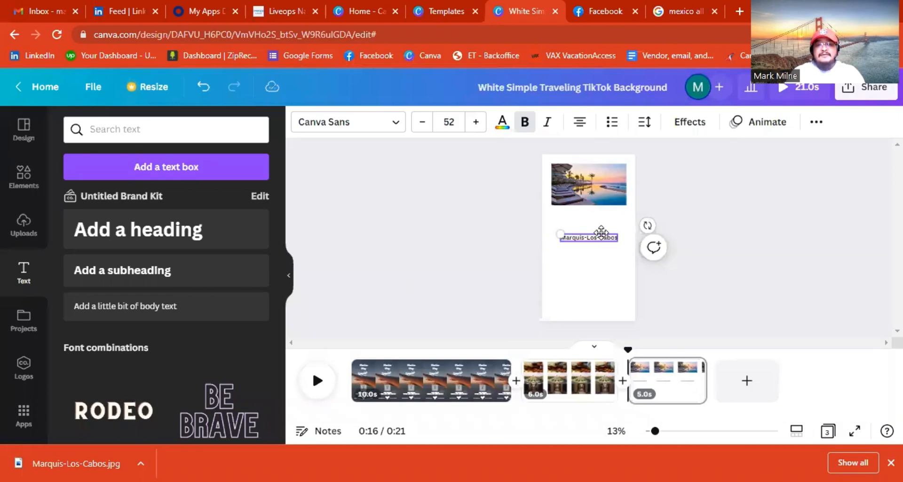
{"action": "left_click", "coordinate": [695, 293]}
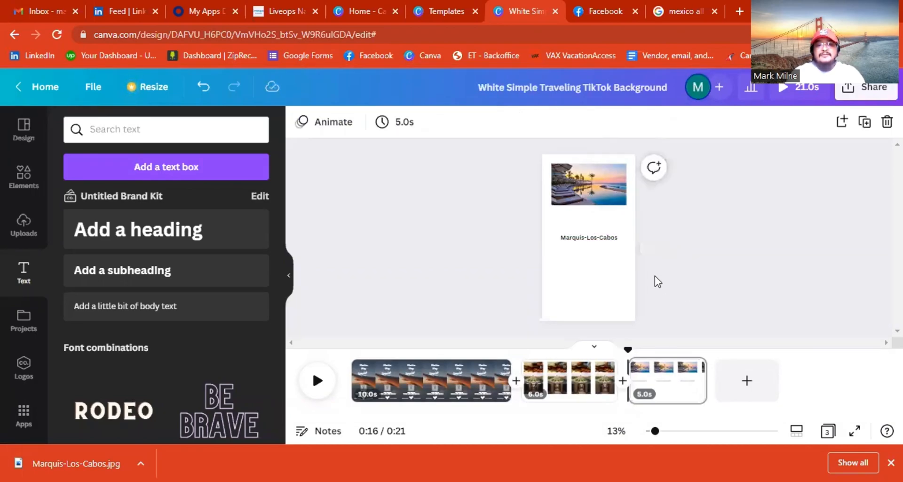
Add a second line 'Adults-Only' and move the caption just beneath the photo.
{"action": "left_click", "coordinate": [594, 241]}
{"action": "double_click", "coordinate": [593, 238]}
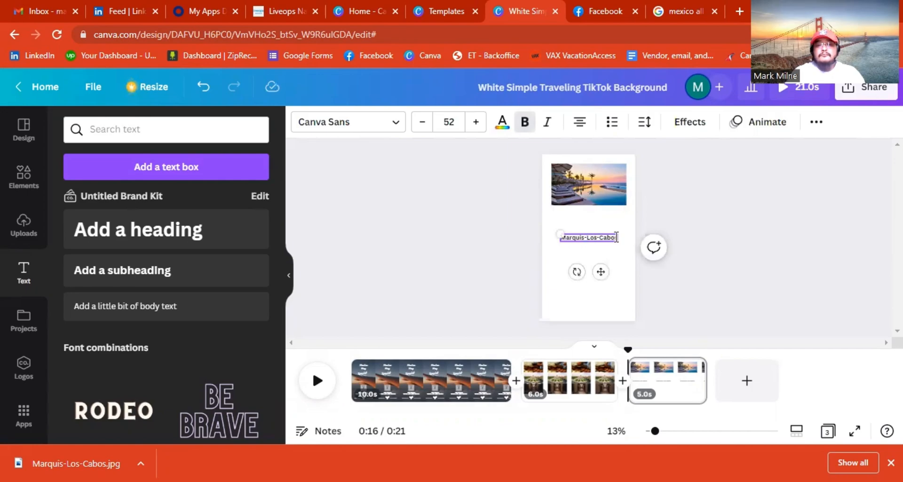
{"action": "key", "text": "Return"}
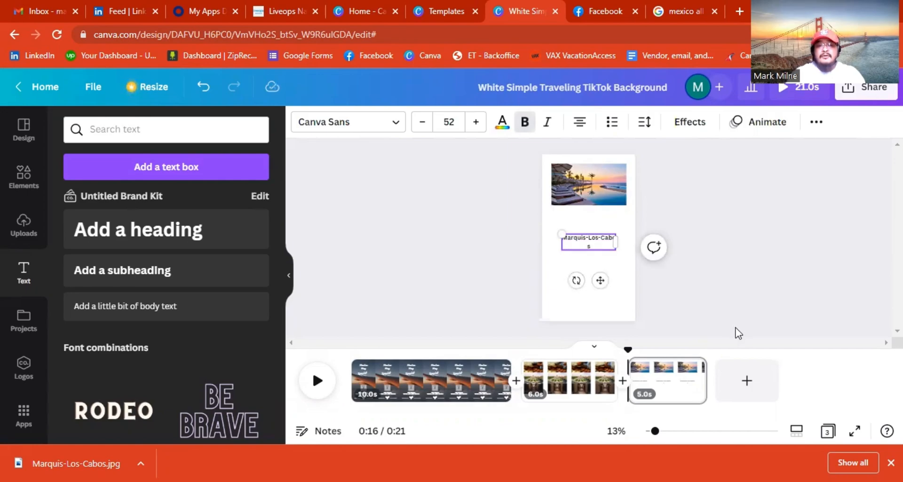
{"action": "key", "text": "BackSpace"}
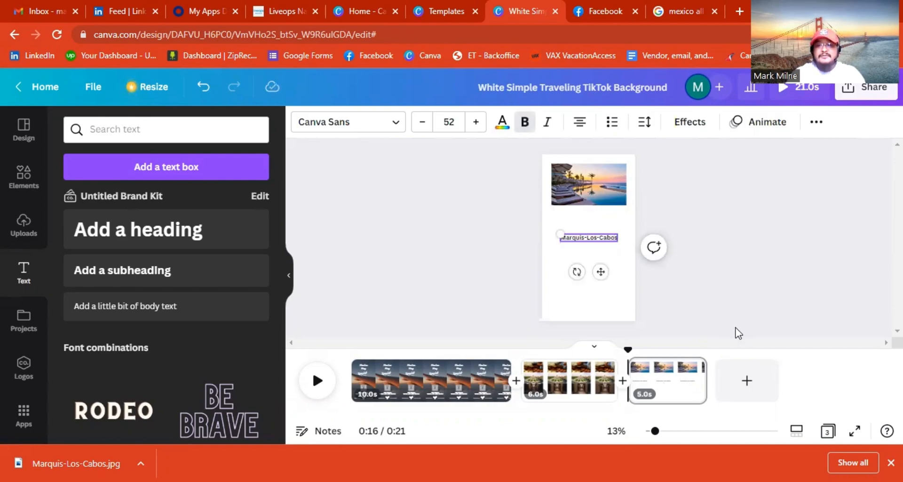
{"action": "key", "text": "Return"}
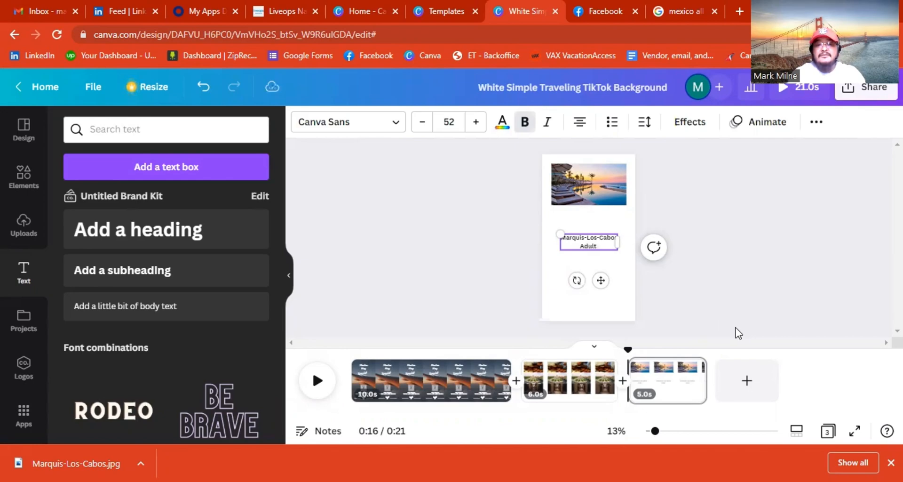
{"action": "type", "text": "Adults-"}
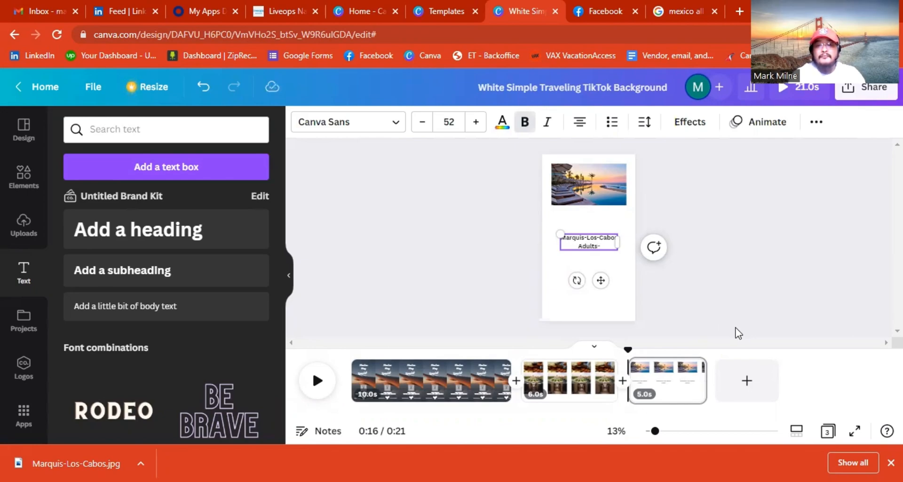
{"action": "type", "text": "Only"}
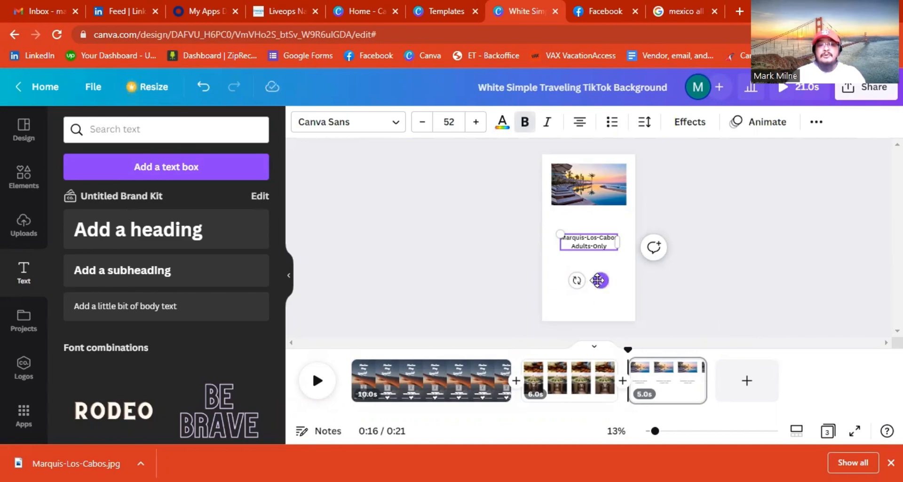
{"action": "left_click_drag", "start_coordinate": [601, 280], "coordinate": [599, 255]}
{"action": "left_click", "coordinate": [670, 269]}
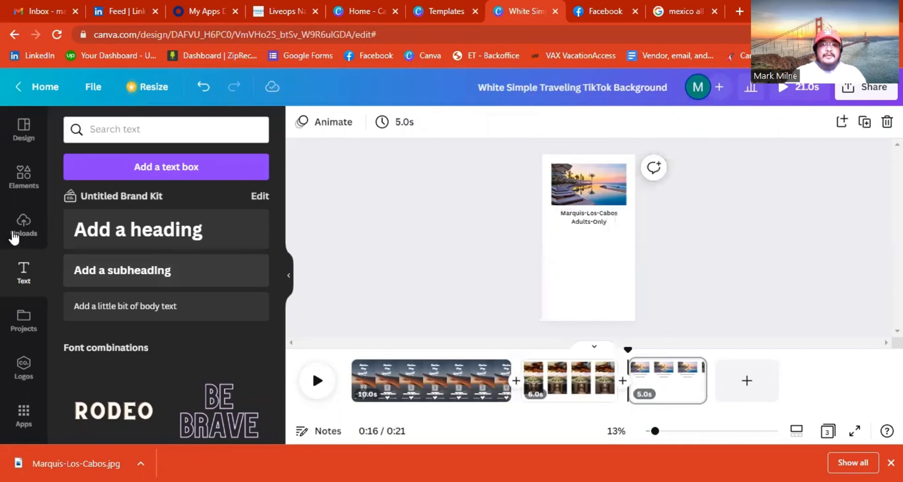
Add a subheading below the caption reading '$800 Per Person' over 'Airfare and All-inclusive'.
{"action": "left_click", "coordinate": [101, 274]}
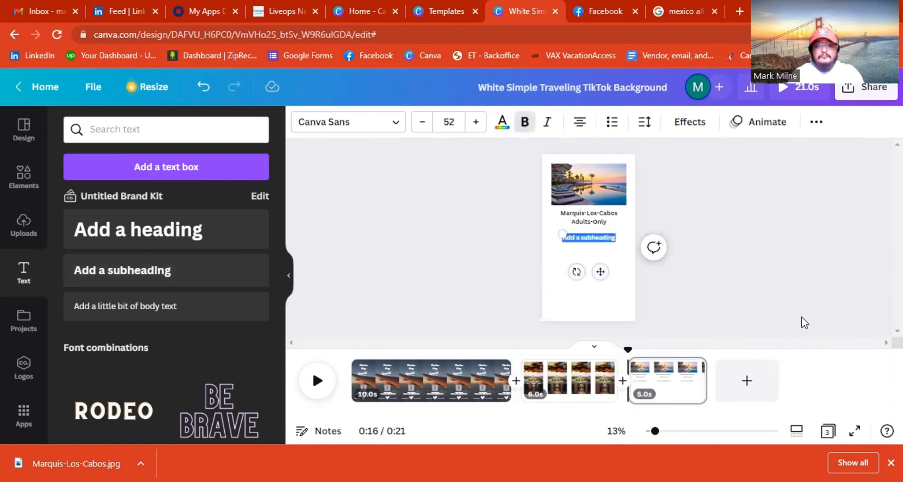
{"action": "key", "text": "BackSpace"}
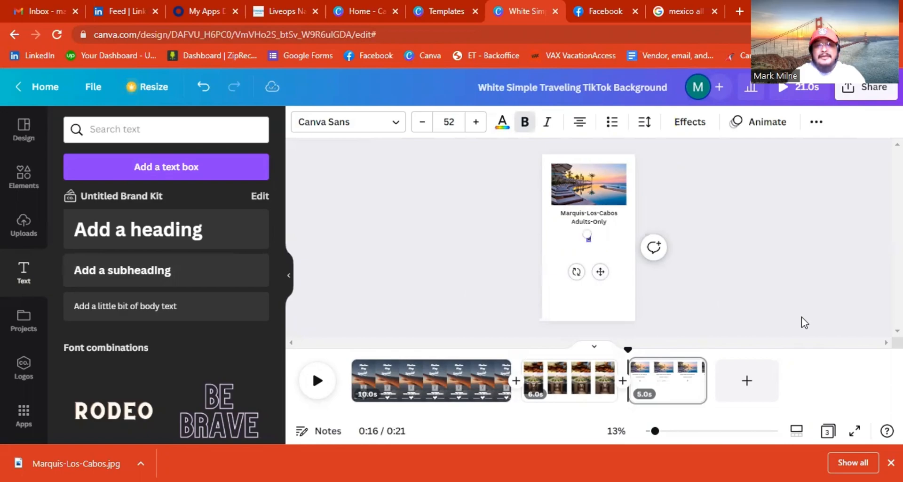
{"action": "type", "text": "$800"}
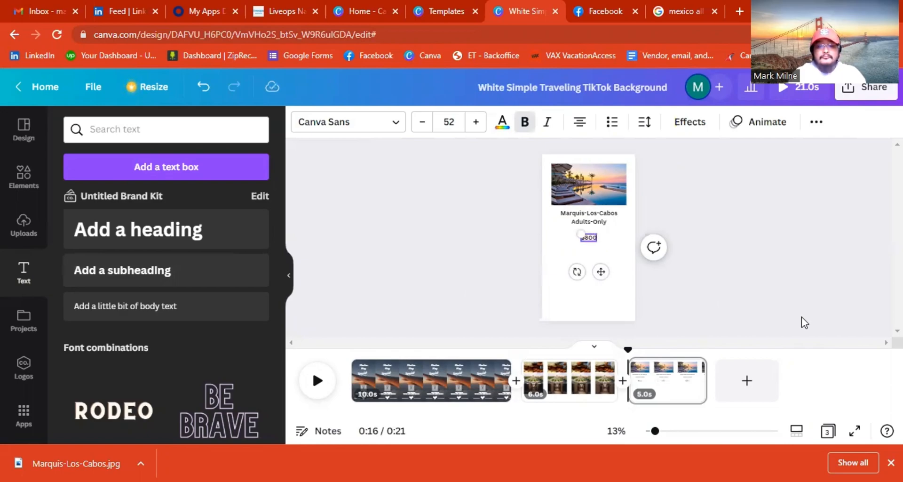
{"action": "type", "text": " Per"}
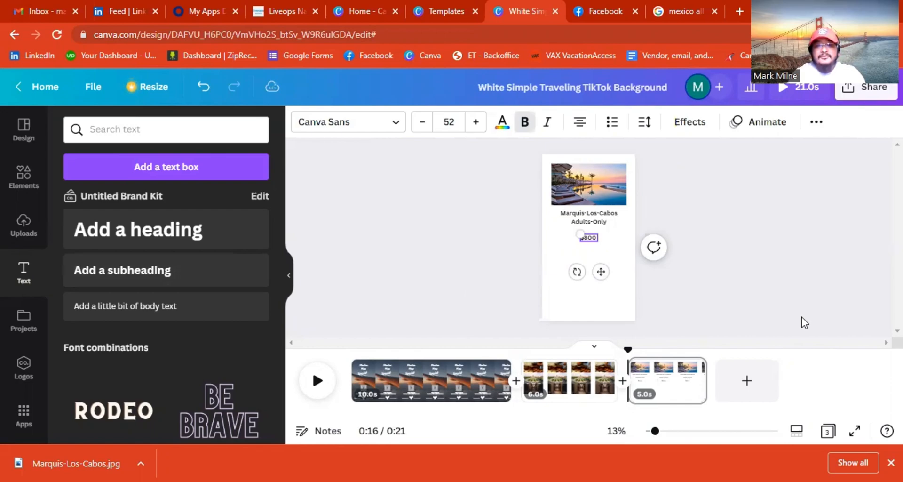
{"action": "type", "text": " Person"}
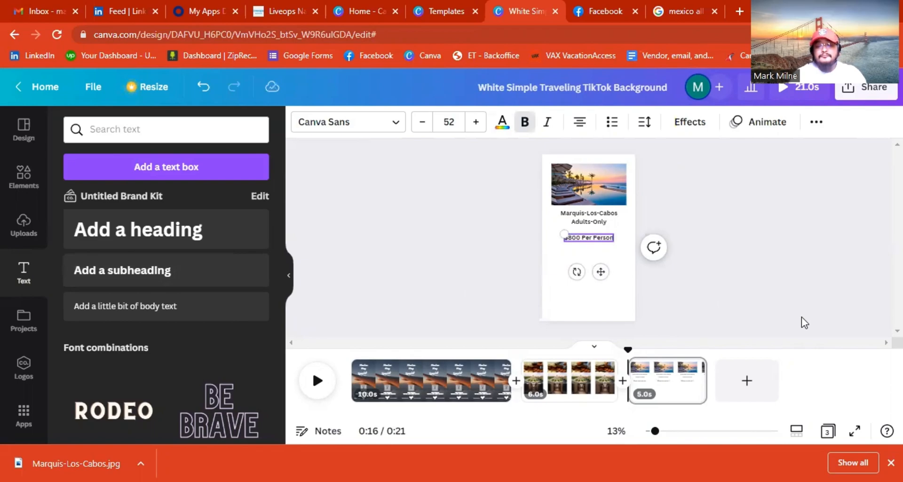
{"action": "key", "text": "Return"}
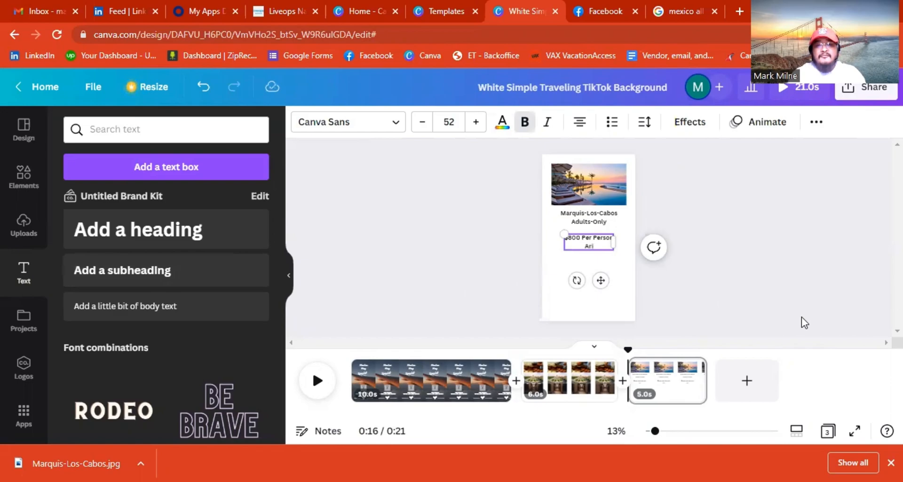
{"action": "type", "text": "Airfare and"}
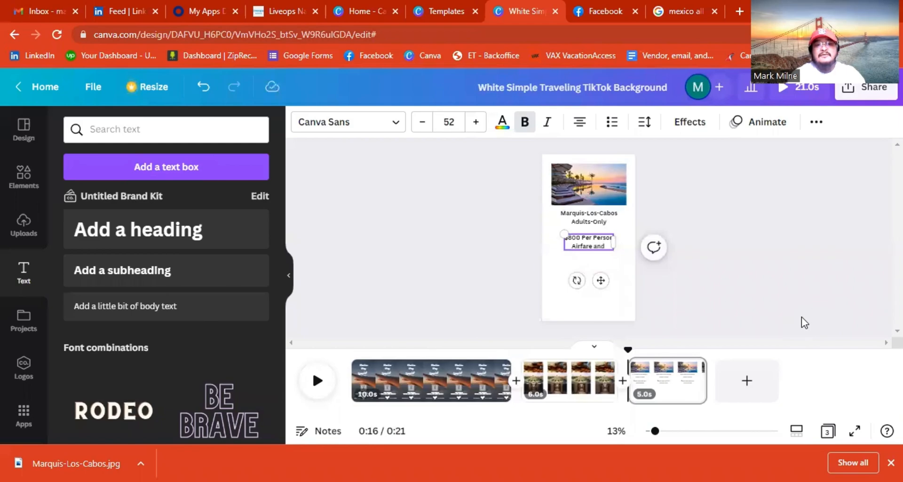
{"action": "type", "text": " All-inclusive"}
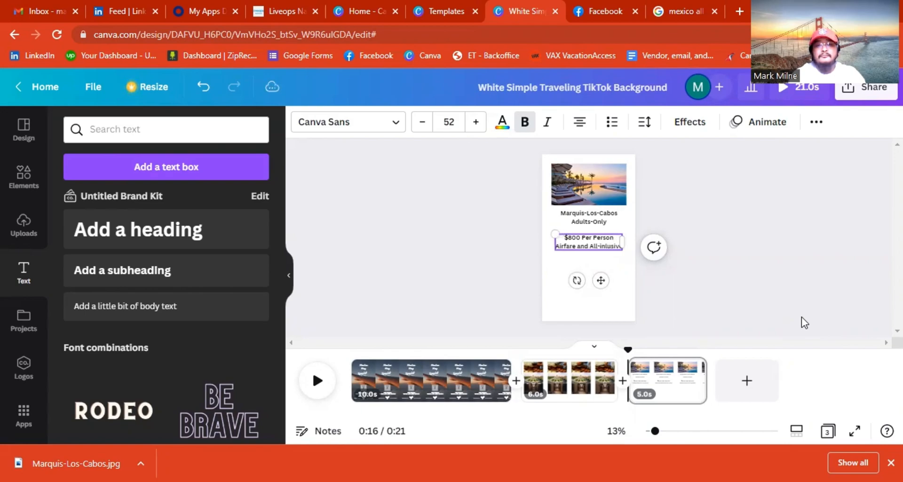
{"action": "key", "text": "Return"}
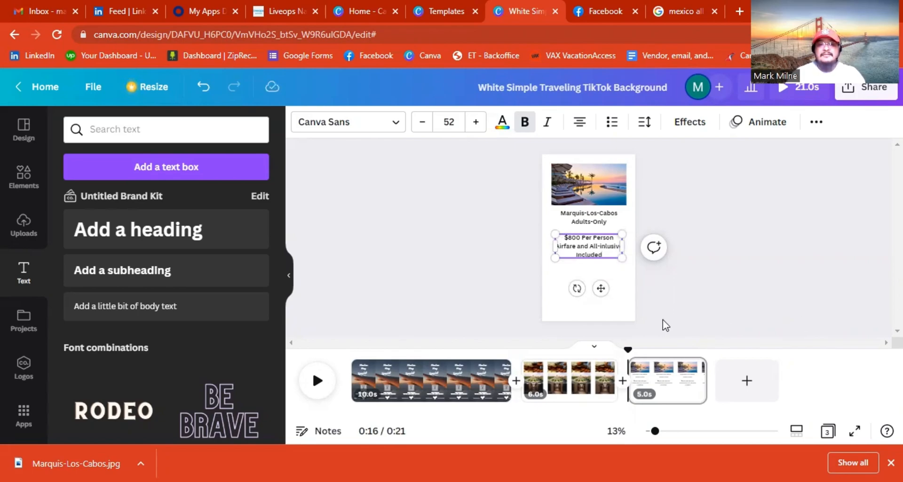
{"action": "left_click", "coordinate": [678, 306]}
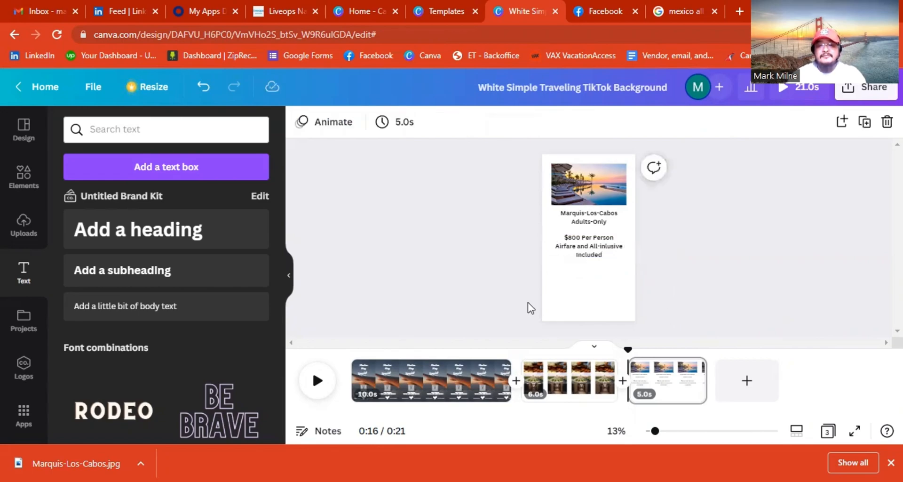
Add a one-line 'May 2nd - May 6th' subheading positioned just below the price text.
{"action": "left_click", "coordinate": [586, 253]}
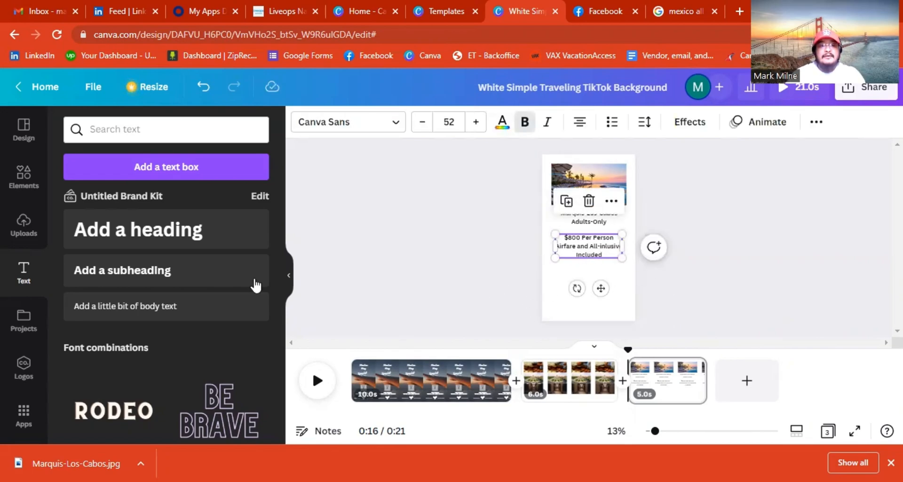
{"action": "left_click", "coordinate": [209, 285]}
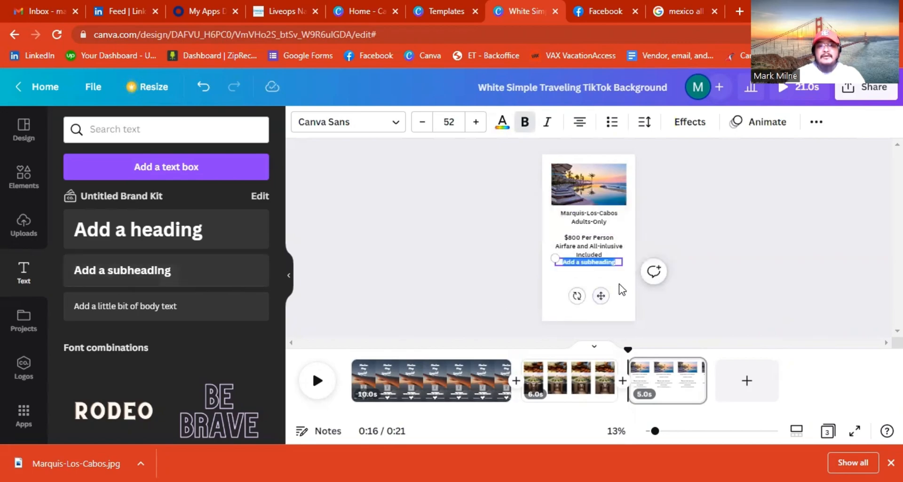
{"action": "left_click_drag", "start_coordinate": [603, 295], "coordinate": [603, 309]}
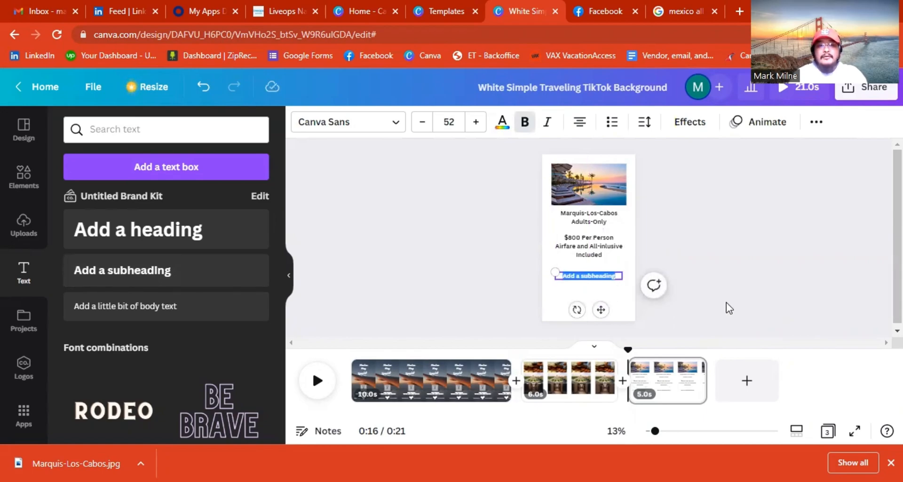
{"action": "type", "text": "May"}
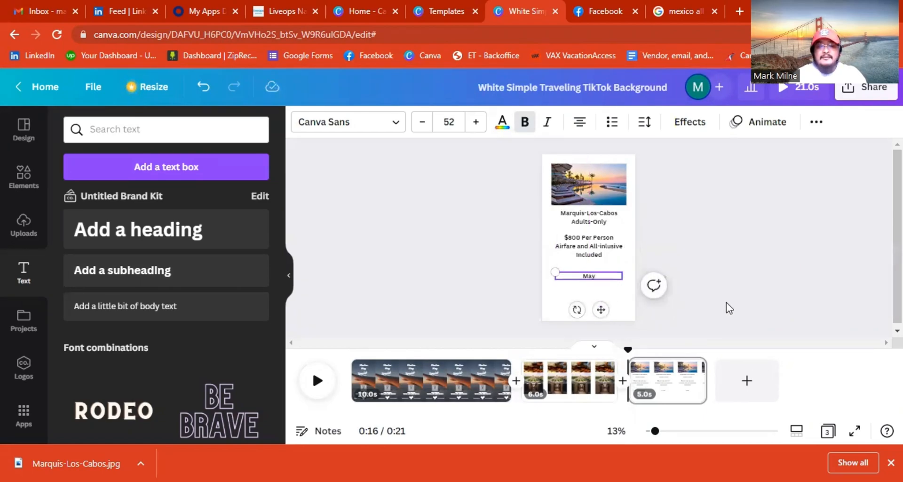
{"action": "type", "text": " 2nd - May 6th"}
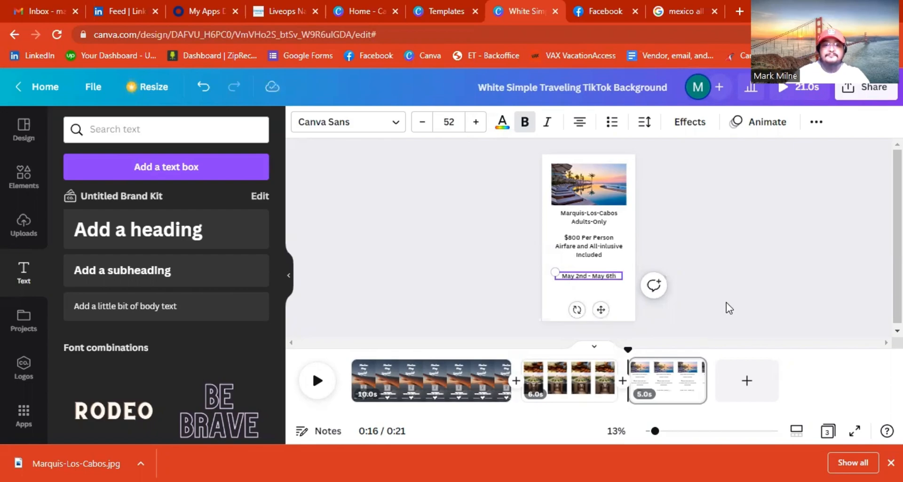
{"action": "key", "text": "Return"}
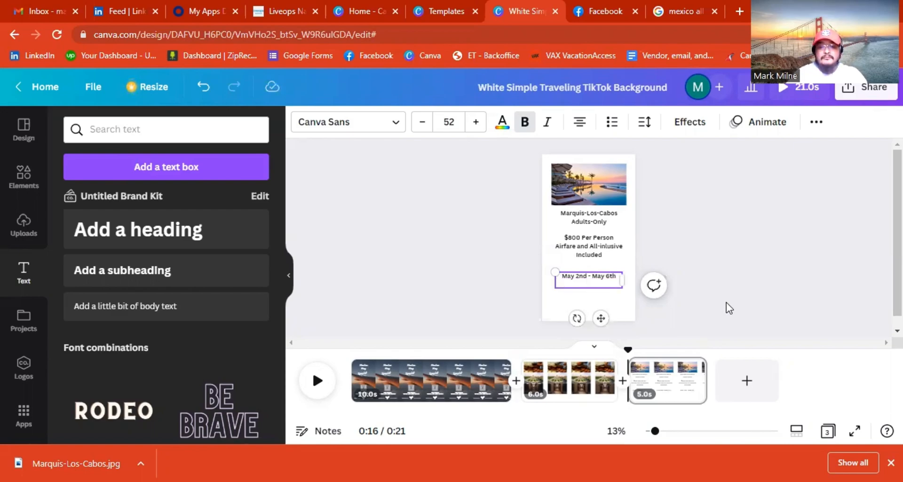
{"action": "key", "text": "BackSpace"}
{"action": "left_click", "coordinate": [690, 245]}
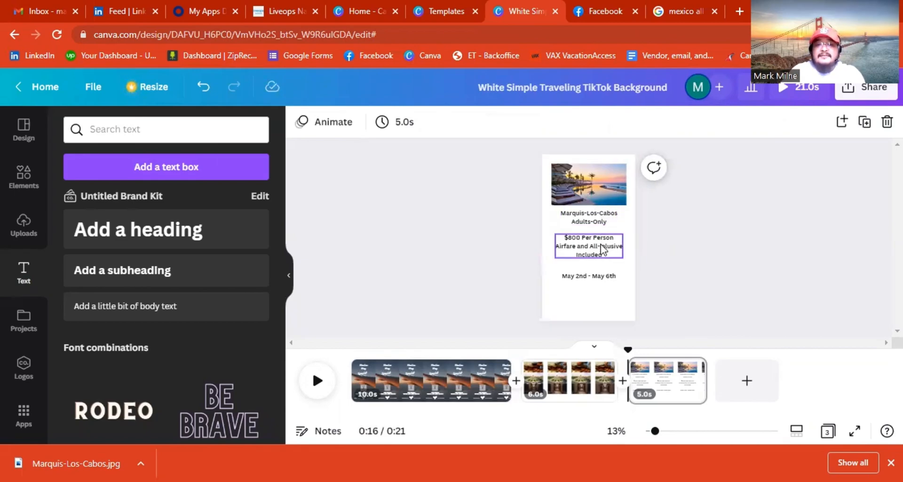
{"action": "left_click", "coordinate": [589, 225]}
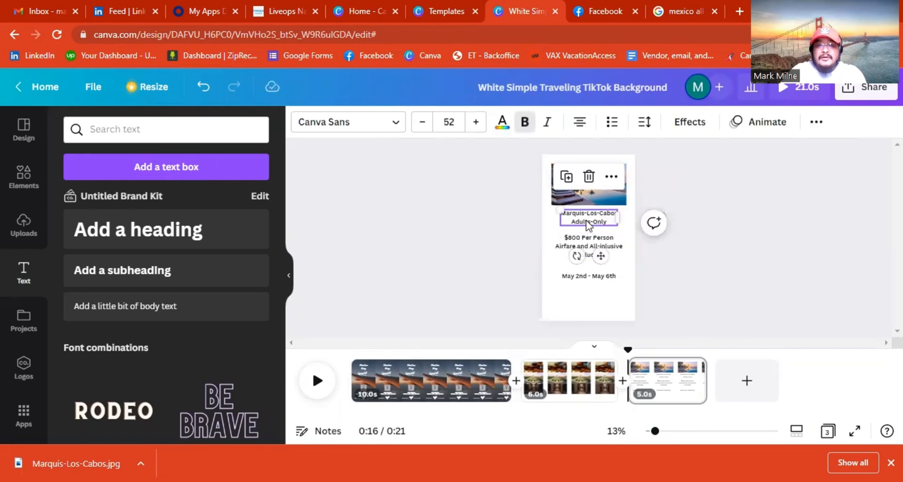
Change the hotel title, the $800 price text and the date text to Nourd.
{"action": "left_click", "coordinate": [355, 123]}
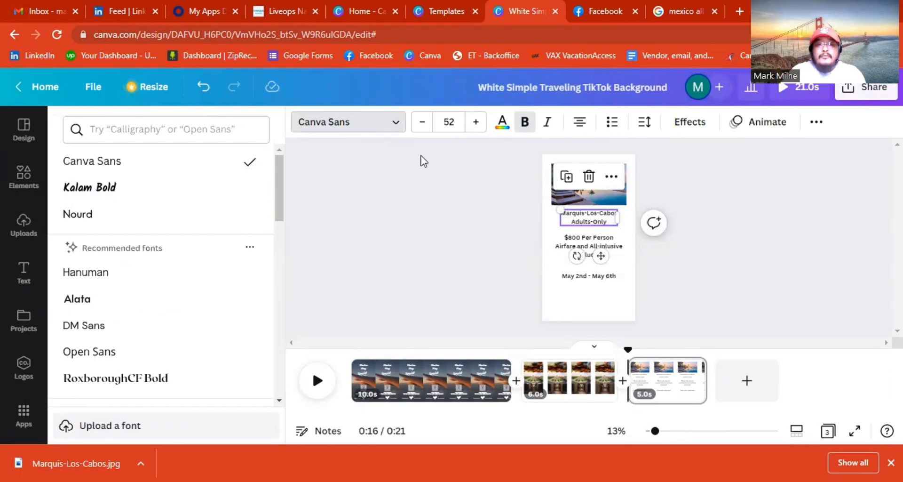
{"action": "left_click", "coordinate": [140, 222]}
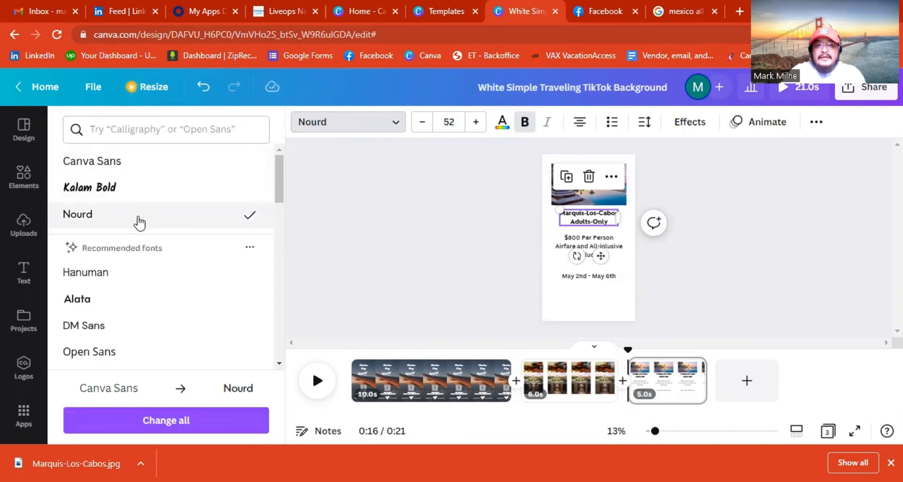
{"action": "left_click", "coordinate": [582, 245]}
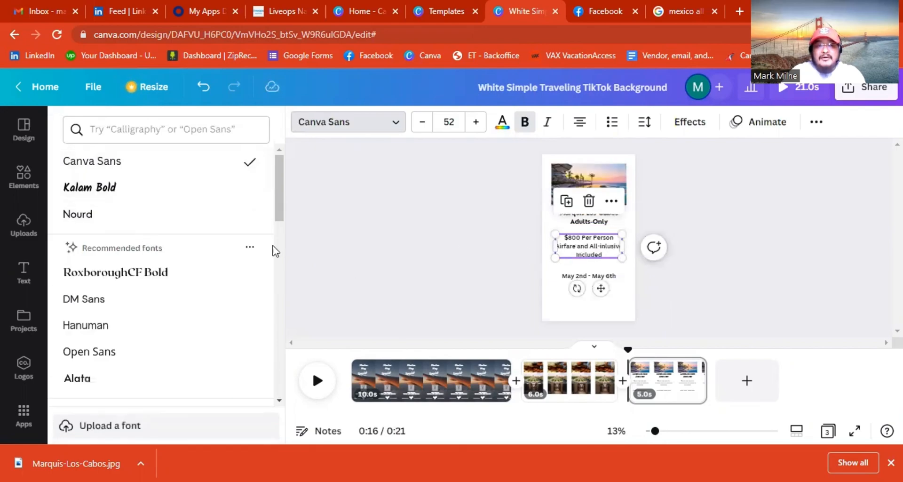
{"action": "left_click", "coordinate": [94, 216]}
{"action": "left_click", "coordinate": [607, 278]}
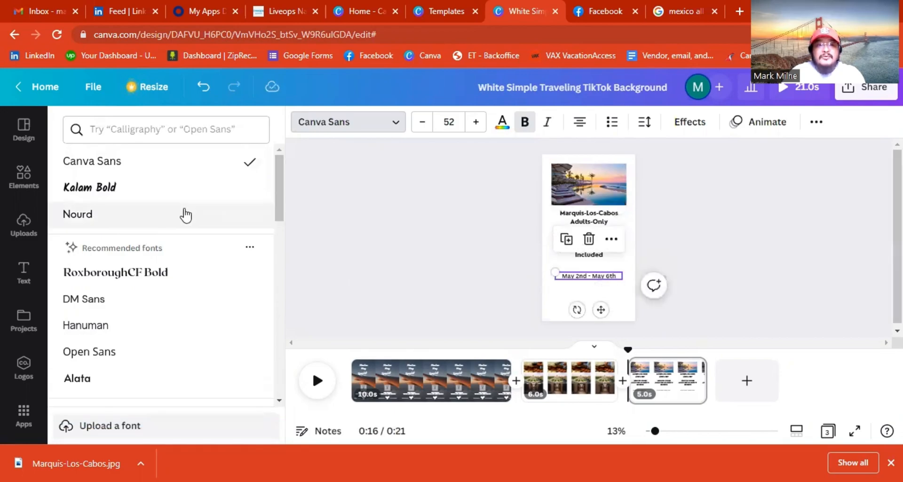
{"action": "left_click", "coordinate": [151, 216]}
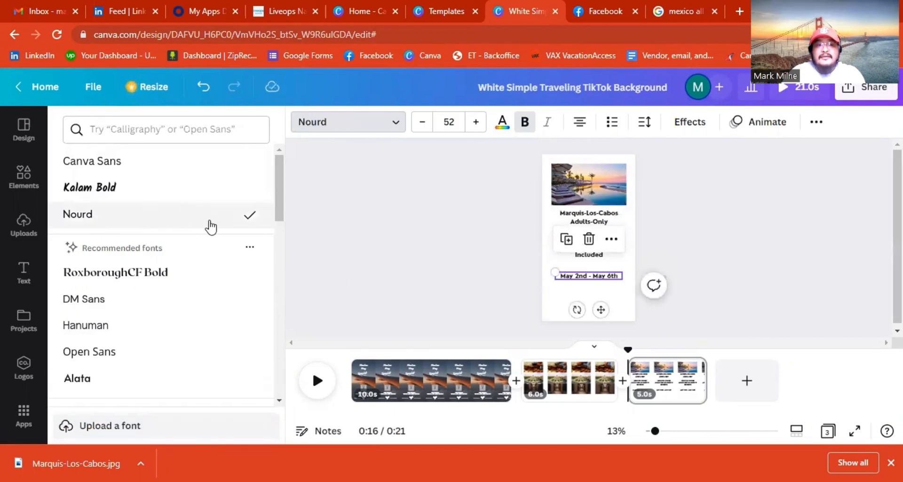
{"action": "left_click", "coordinate": [723, 258]}
{"action": "left_click", "coordinate": [611, 225]}
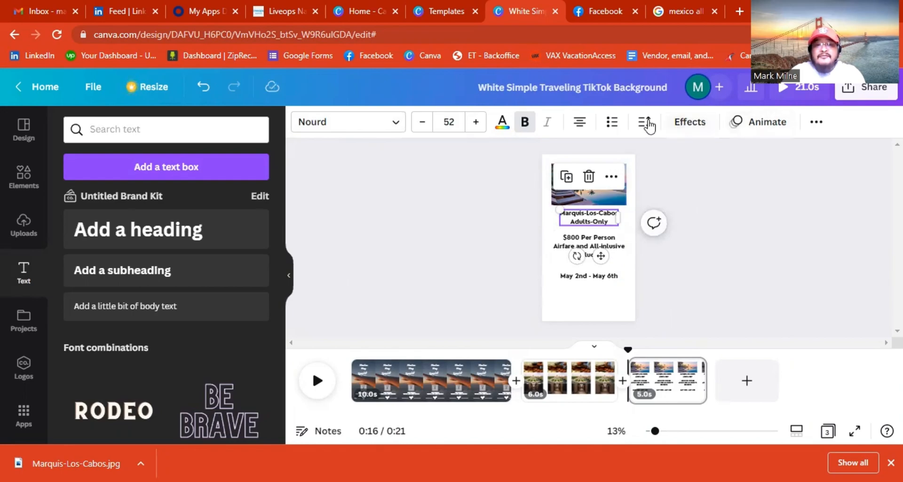
Preview Shadow, Lift, Hollow, Splice, Echo, Glitch, Neon and Background effects on the title, then choose None.
{"action": "left_click", "coordinate": [683, 123]}
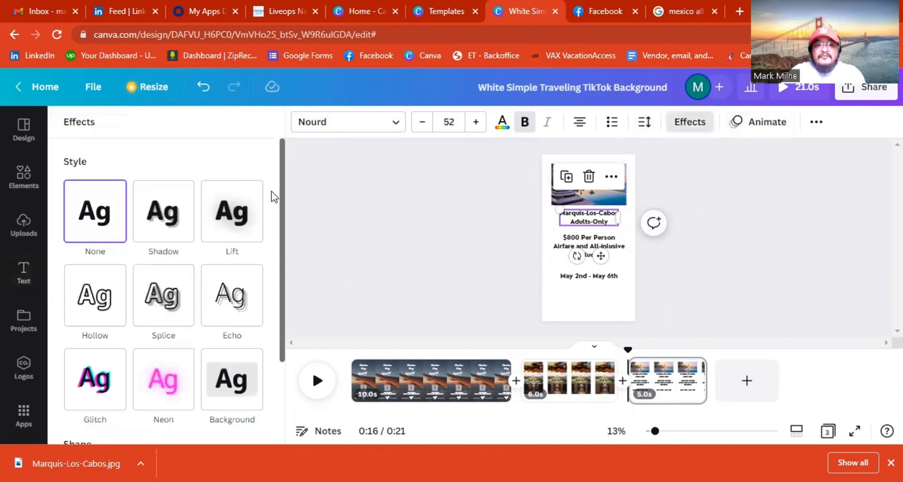
{"action": "left_click", "coordinate": [155, 221]}
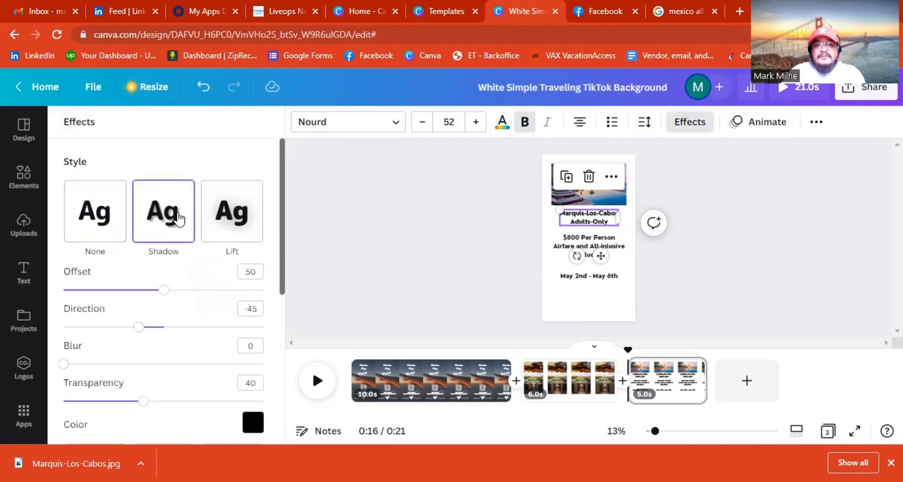
{"action": "left_click", "coordinate": [227, 225]}
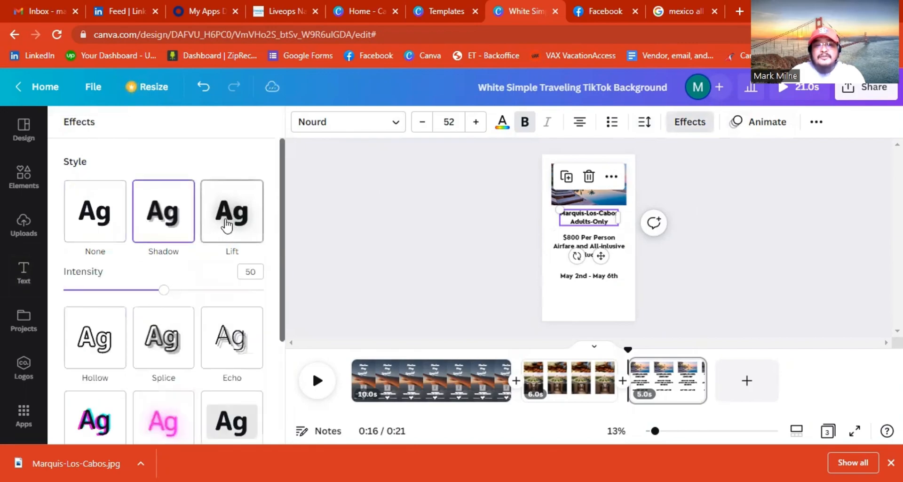
{"action": "scroll", "coordinate": [113, 272], "scroll_direction": "down", "scroll_amount": 2}
{"action": "left_click", "coordinate": [115, 272]}
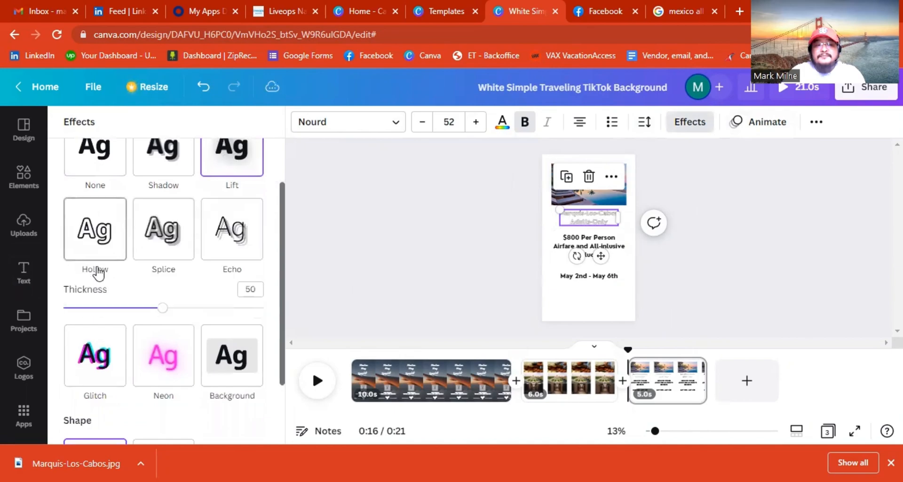
{"action": "left_click", "coordinate": [156, 245]}
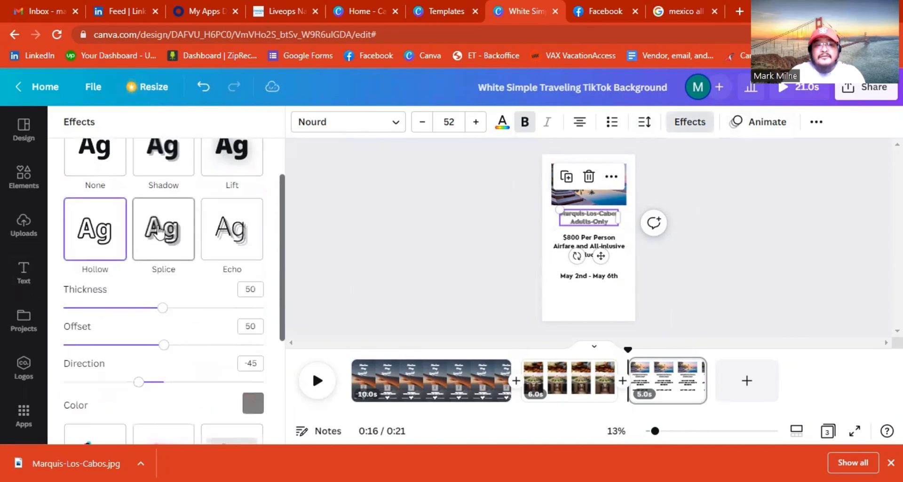
{"action": "left_click", "coordinate": [239, 233]}
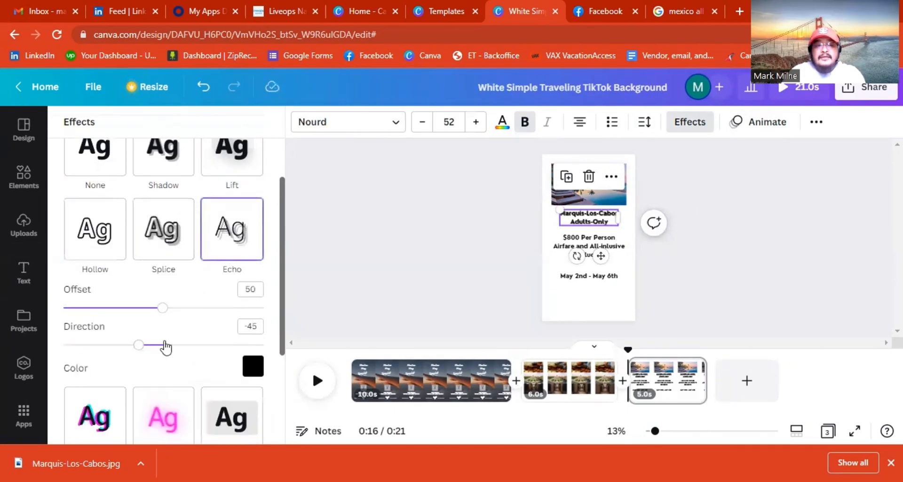
{"action": "scroll", "coordinate": [160, 362], "scroll_direction": "down", "scroll_amount": 3}
{"action": "left_click", "coordinate": [92, 296]}
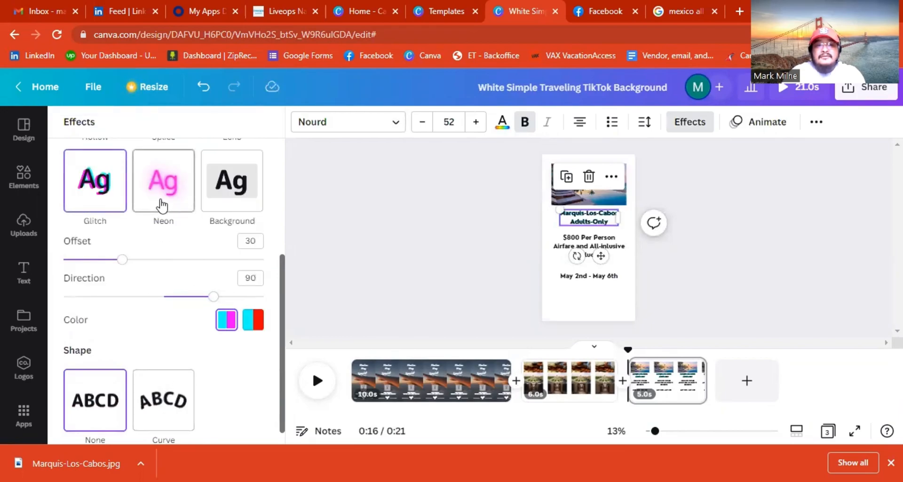
{"action": "left_click", "coordinate": [163, 184]}
{"action": "left_click", "coordinate": [248, 209]}
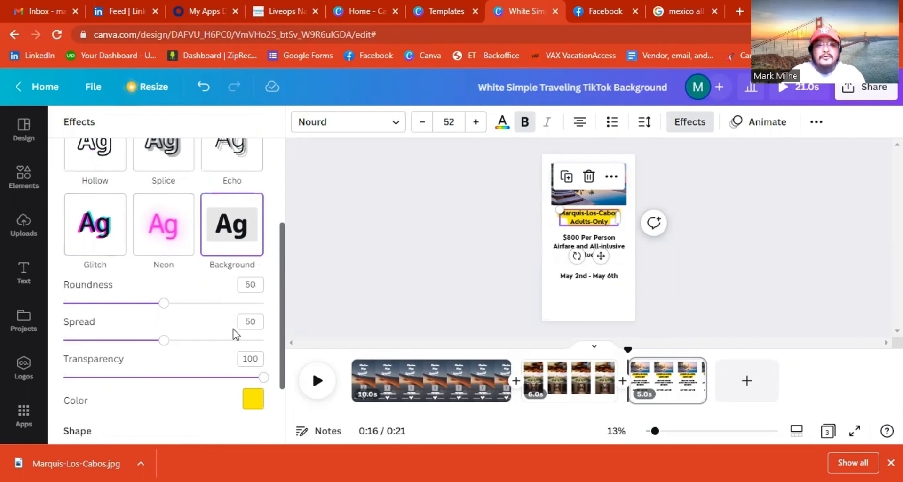
{"action": "scroll", "coordinate": [122, 238], "scroll_direction": "up", "scroll_amount": 3}
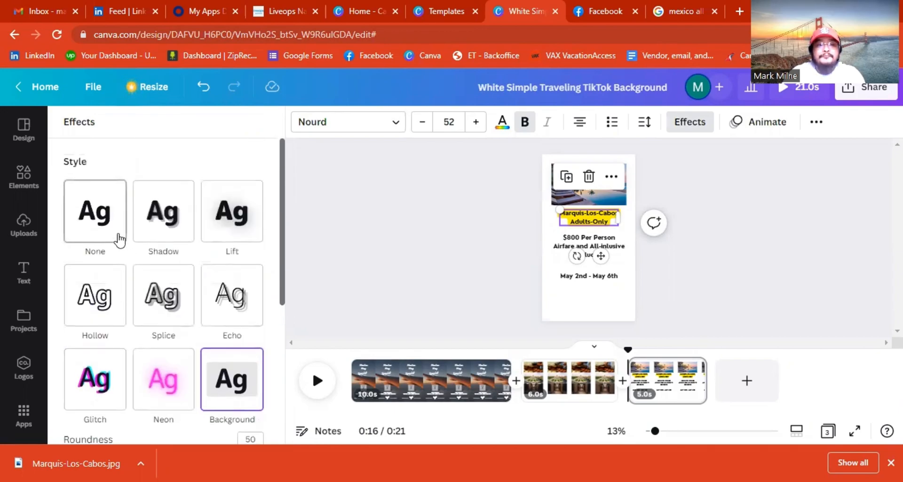
{"action": "left_click", "coordinate": [114, 235]}
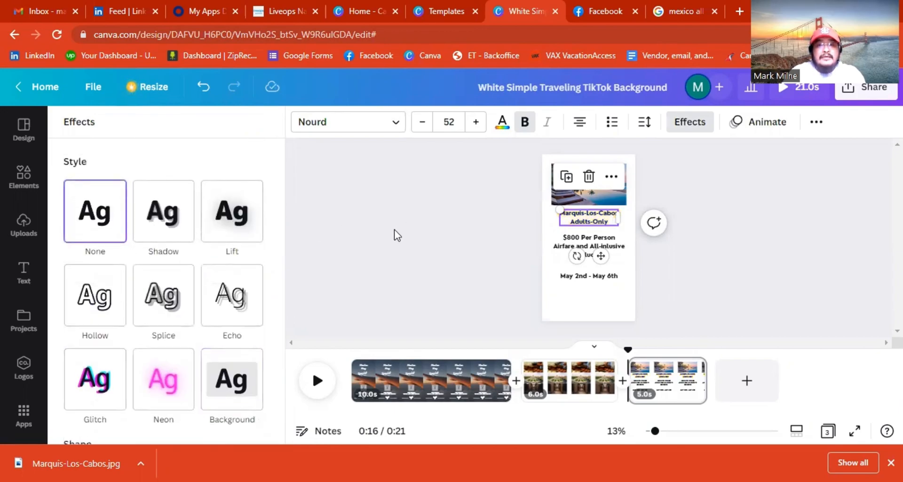
Try curving the title toward a circle, then undo back to straight text.
{"action": "scroll", "coordinate": [203, 341], "scroll_direction": "down", "scroll_amount": 3}
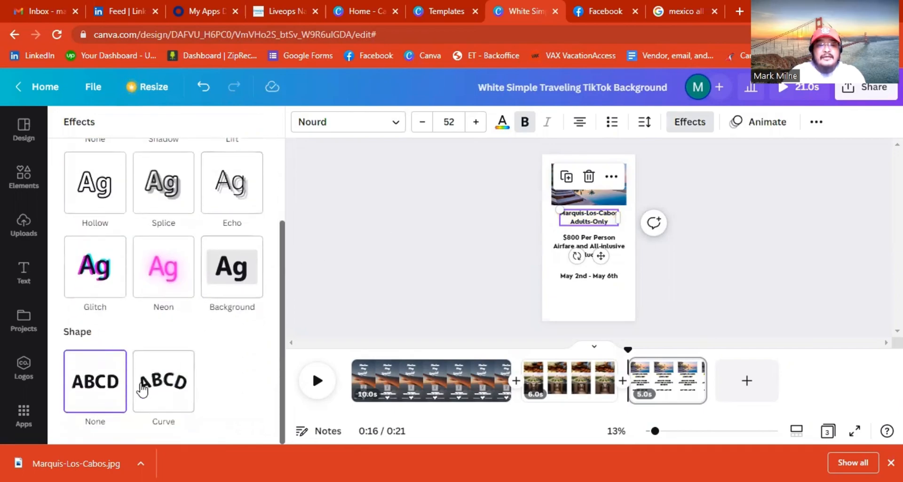
{"action": "left_click", "coordinate": [159, 382]}
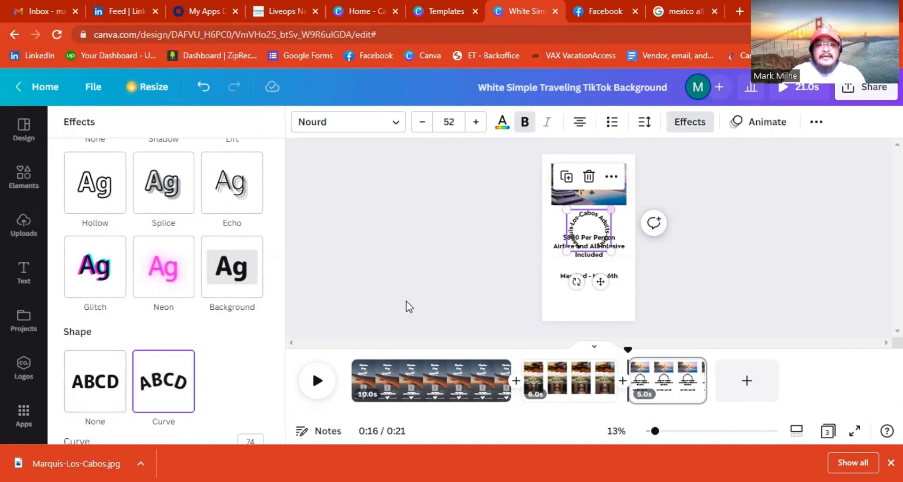
{"action": "scroll", "coordinate": [207, 399], "scroll_direction": "down", "scroll_amount": 1}
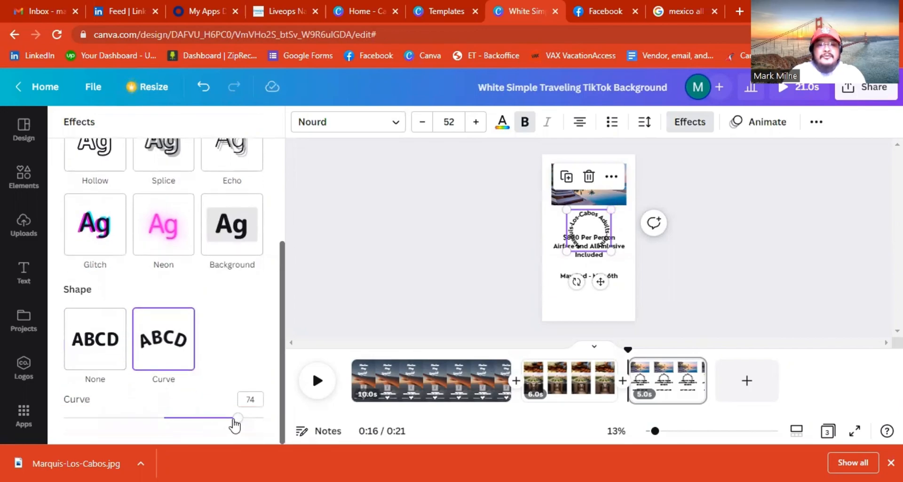
{"action": "left_click_drag", "start_coordinate": [237, 423], "coordinate": [164, 418]}
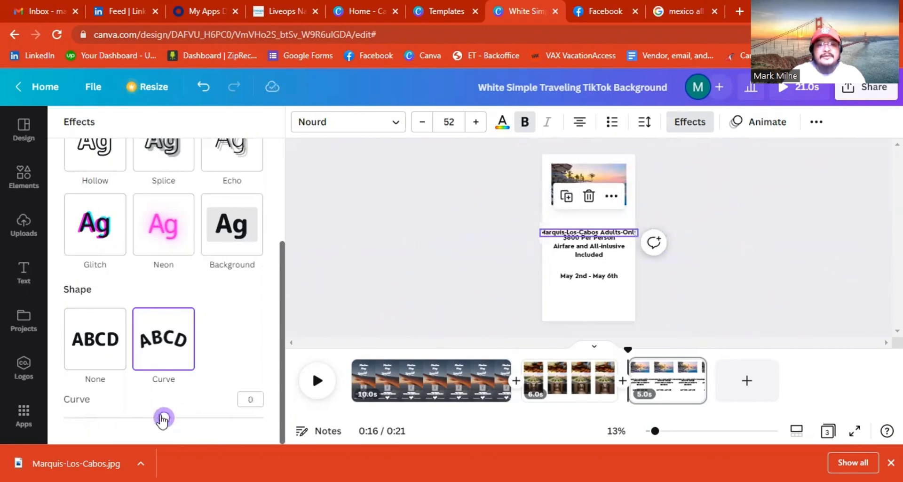
{"action": "left_click", "coordinate": [204, 87]}
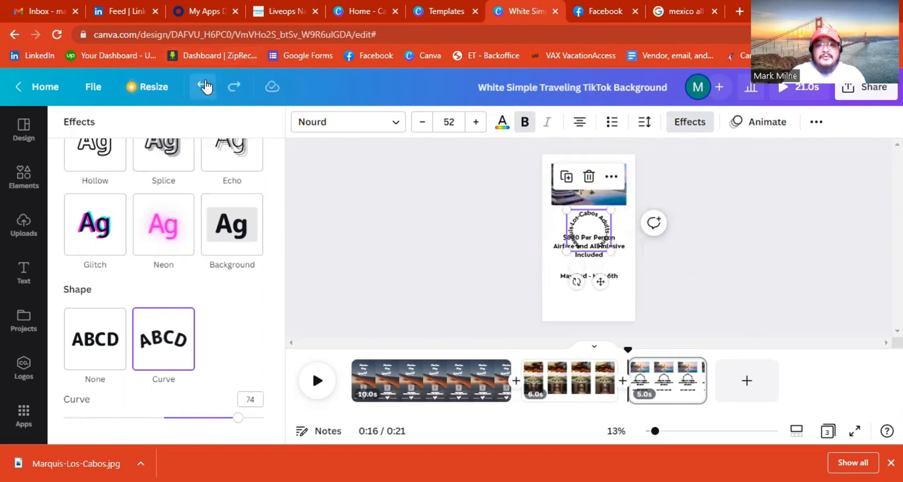
{"action": "left_click", "coordinate": [204, 87]}
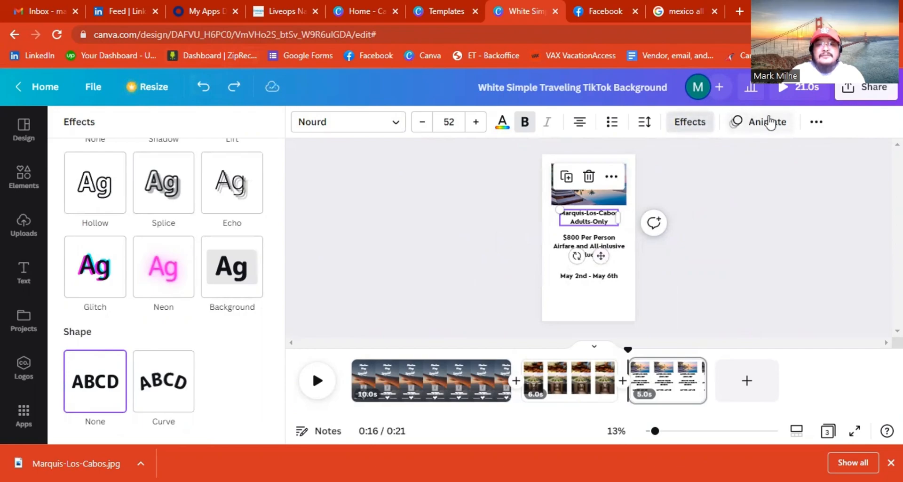
{"action": "left_click", "coordinate": [755, 125]}
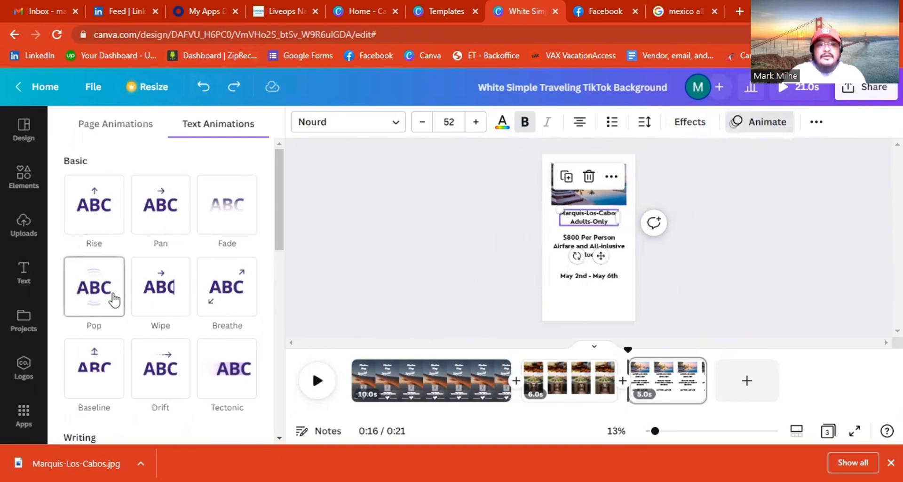
{"action": "left_click", "coordinate": [172, 291]}
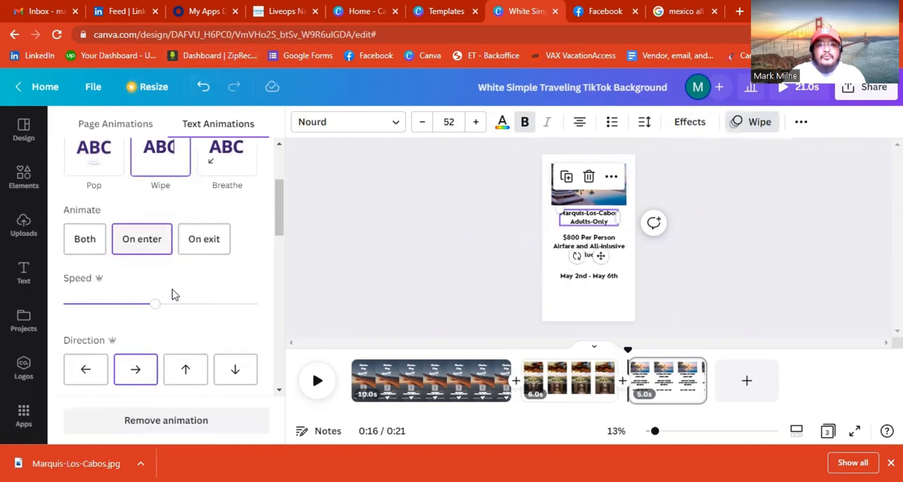
{"action": "left_click", "coordinate": [197, 247]}
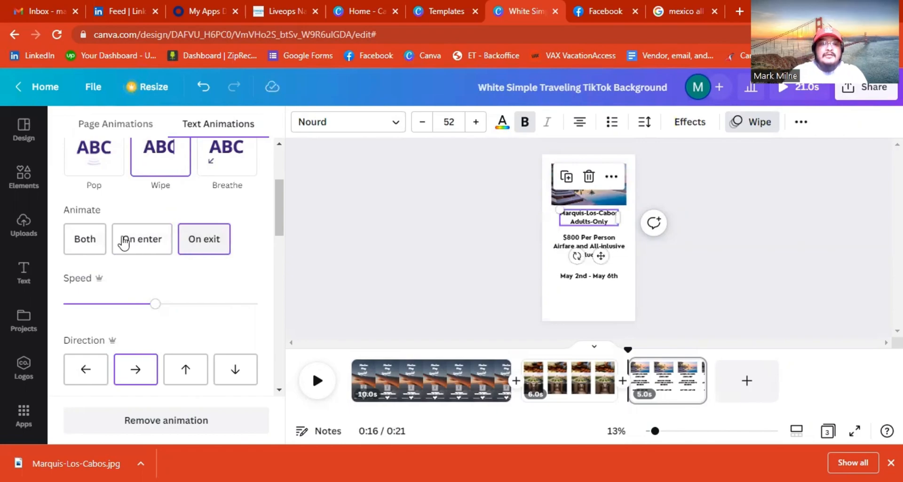
{"action": "left_click", "coordinate": [97, 249]}
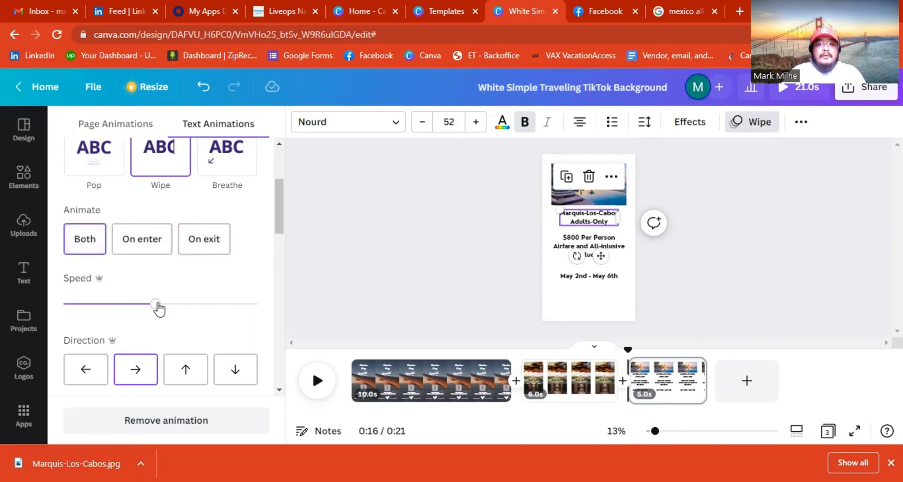
{"action": "left_click_drag", "start_coordinate": [155, 306], "coordinate": [124, 311]}
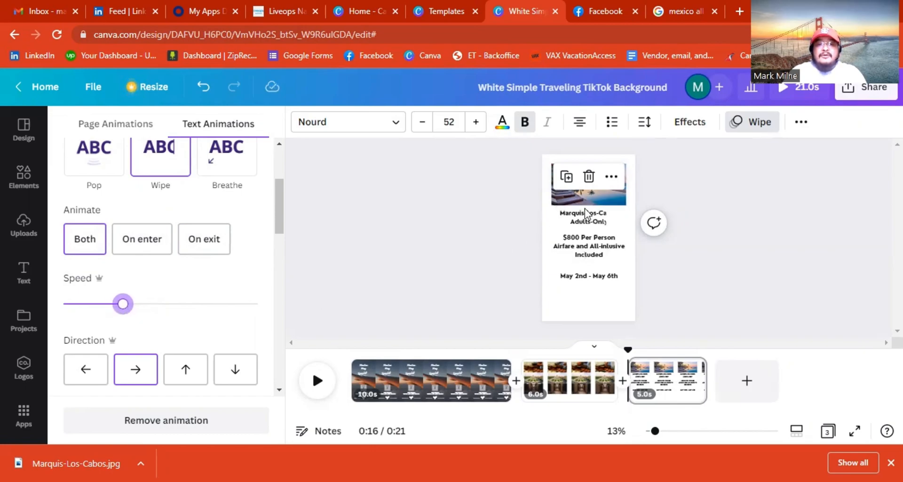
{"action": "mouse_move", "coordinate": [125, 308]}
{"action": "left_mouse_down"}
{"action": "mouse_move", "coordinate": [226, 311]}
{"action": "mouse_move", "coordinate": [141, 313]}
{"action": "left_mouse_up"}
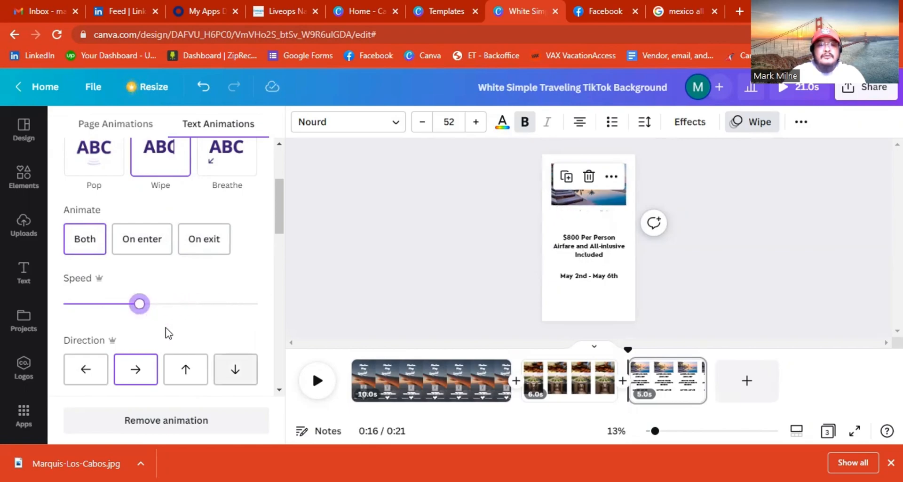
{"action": "scroll", "coordinate": [167, 332], "scroll_direction": "down", "scroll_amount": 2}
{"action": "scroll", "coordinate": [167, 332], "scroll_direction": "down", "scroll_amount": 1}
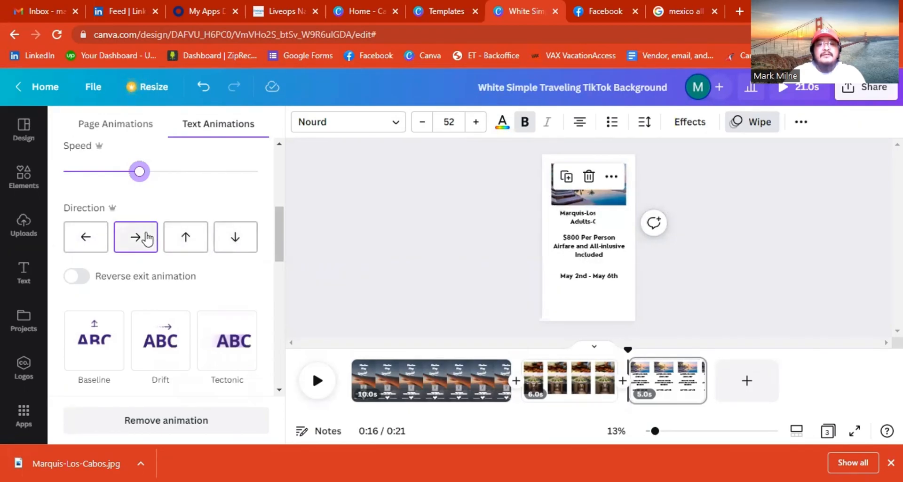
{"action": "left_click", "coordinate": [78, 281]}
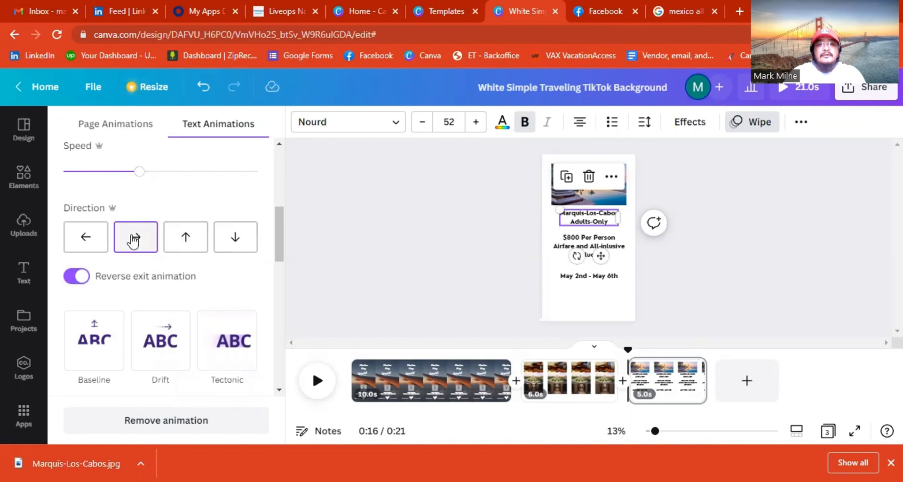
{"action": "left_click", "coordinate": [78, 276]}
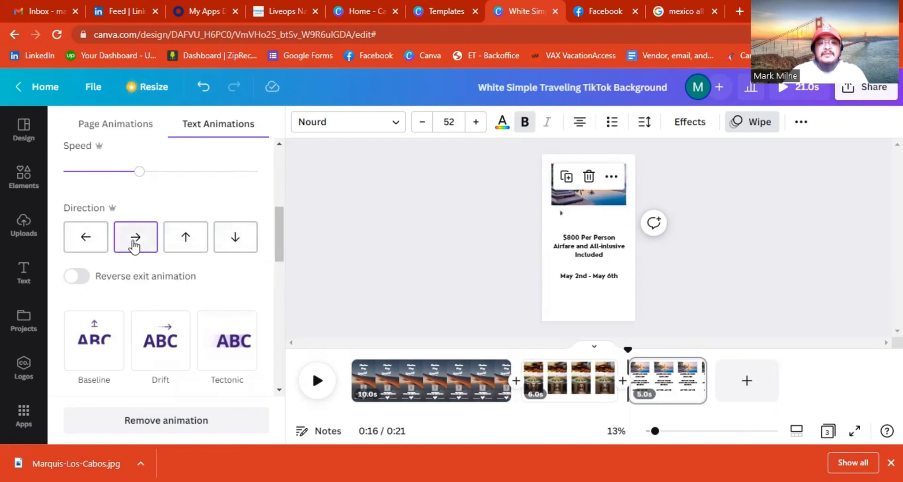
{"action": "scroll", "coordinate": [200, 279], "scroll_direction": "down", "scroll_amount": 3}
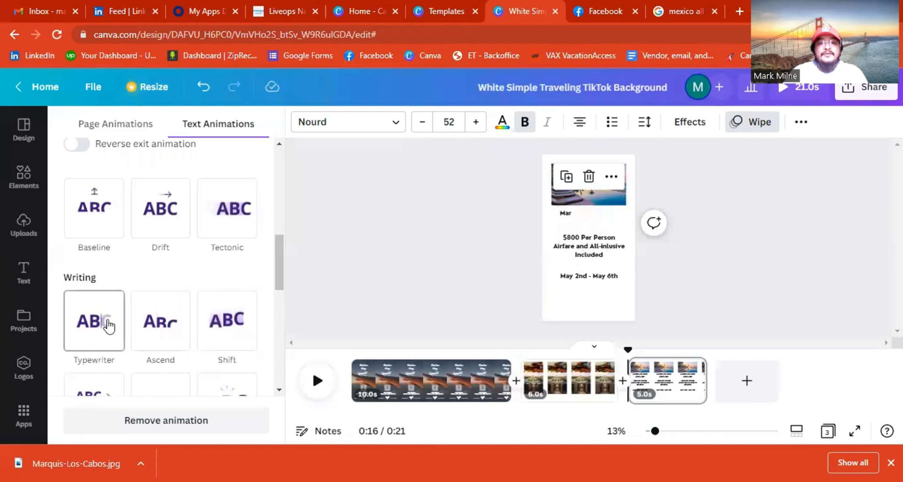
{"action": "scroll", "coordinate": [108, 325], "scroll_direction": "down", "scroll_amount": 1}
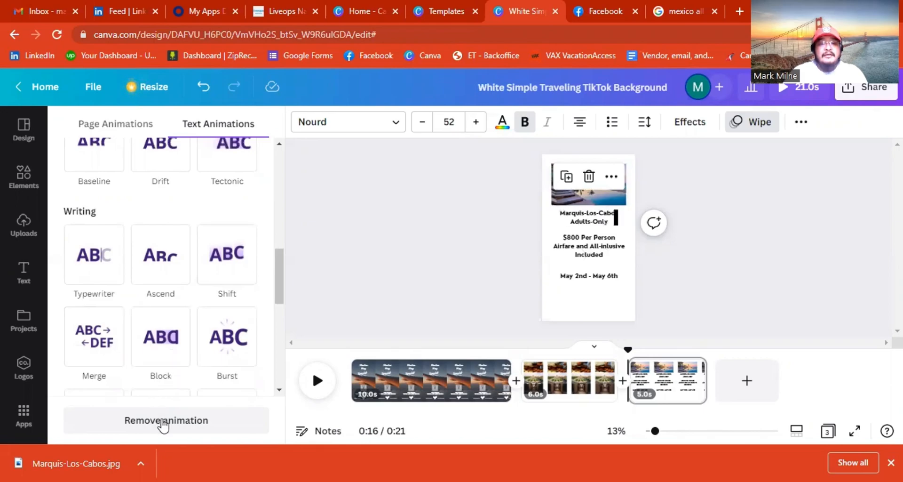
Replace the heading's Wipe animation with Roll, animating on both entry and exit.
{"action": "left_click", "coordinate": [179, 422]}
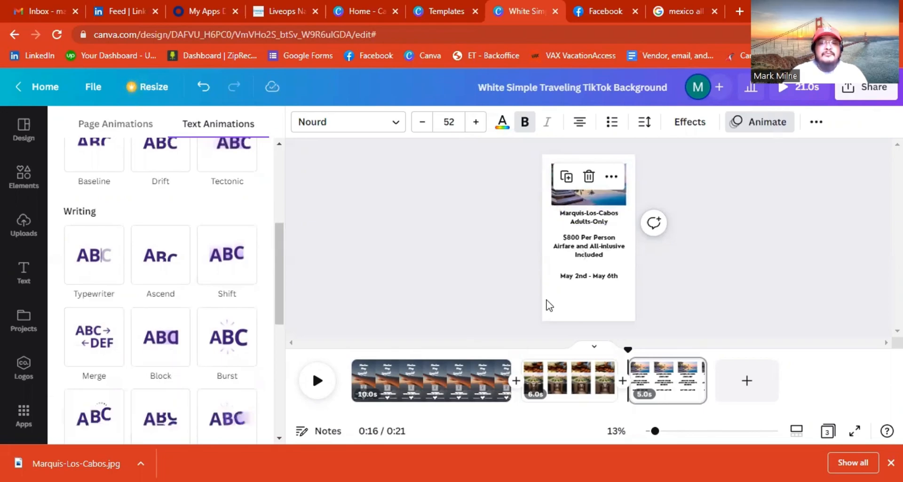
{"action": "scroll", "coordinate": [387, 243], "scroll_direction": "up", "scroll_amount": 2}
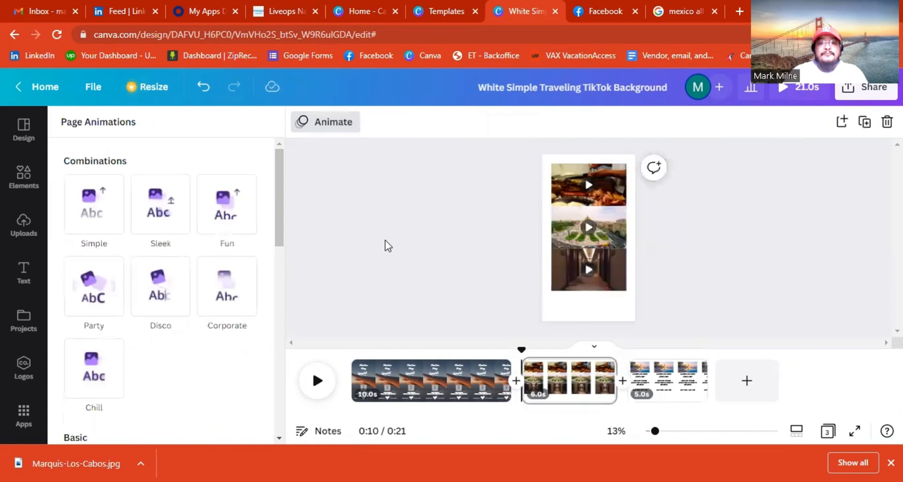
{"action": "scroll", "coordinate": [385, 241], "scroll_direction": "down", "scroll_amount": 2}
{"action": "left_click", "coordinate": [571, 221]}
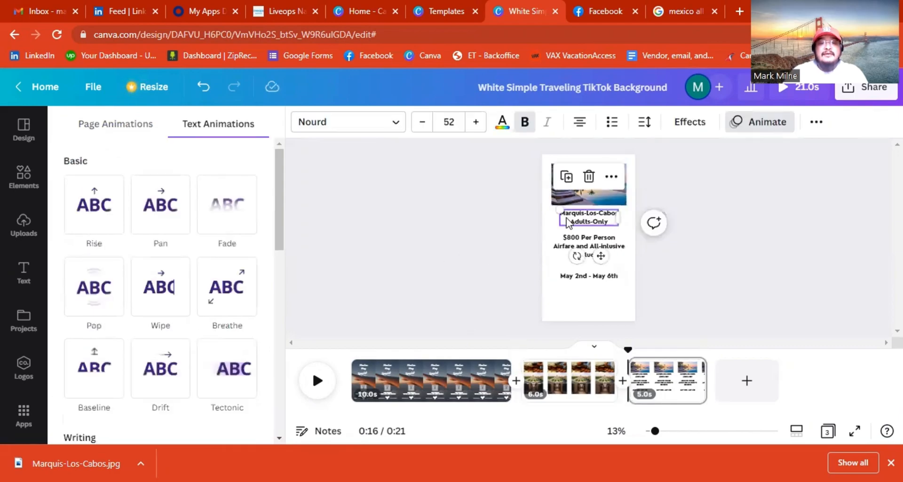
{"action": "scroll", "coordinate": [199, 315], "scroll_direction": "down", "scroll_amount": 5}
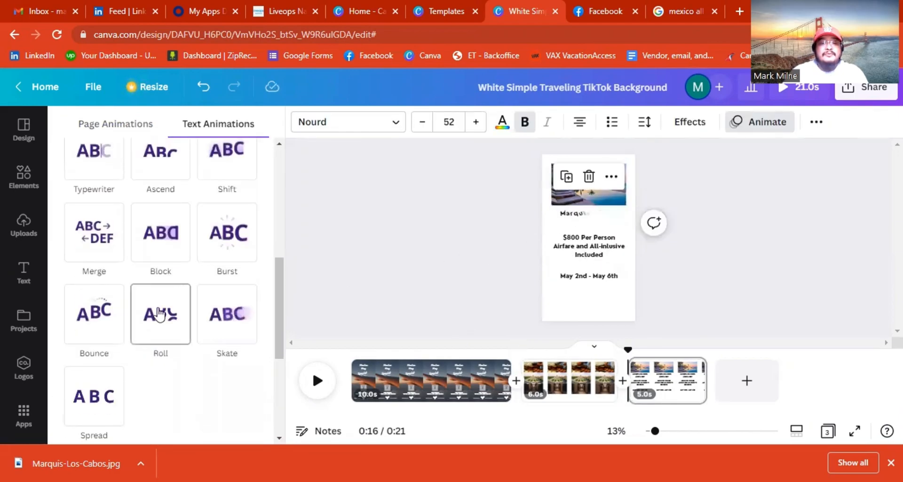
{"action": "left_click", "coordinate": [160, 314]}
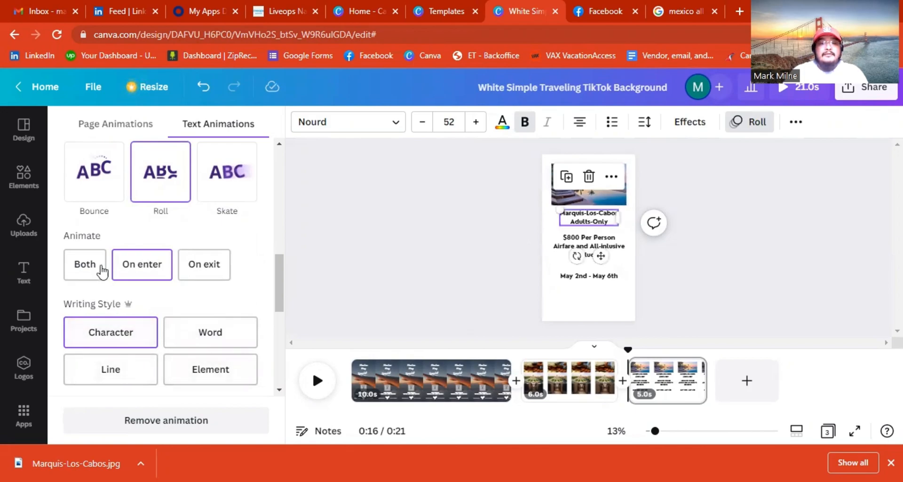
{"action": "left_click", "coordinate": [85, 264]}
{"action": "scroll", "coordinate": [210, 310], "scroll_direction": "down", "scroll_amount": 8}
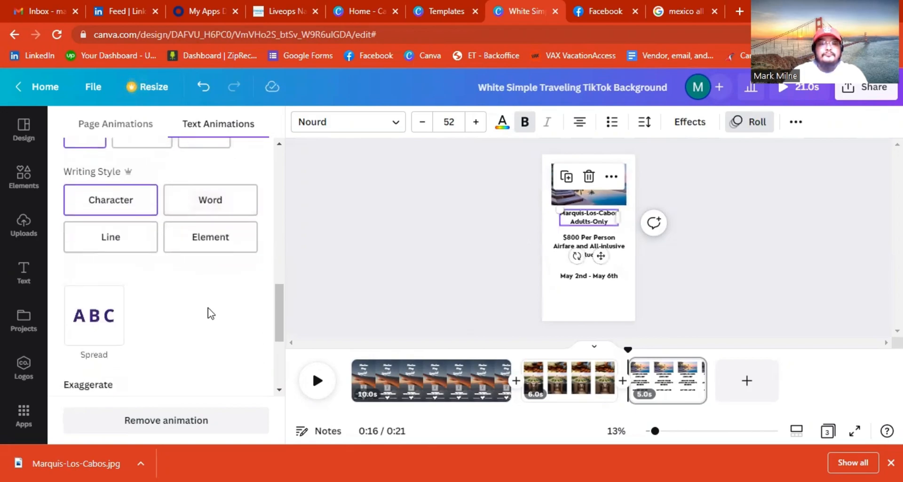
{"action": "scroll", "coordinate": [210, 325], "scroll_direction": "up", "scroll_amount": 10}
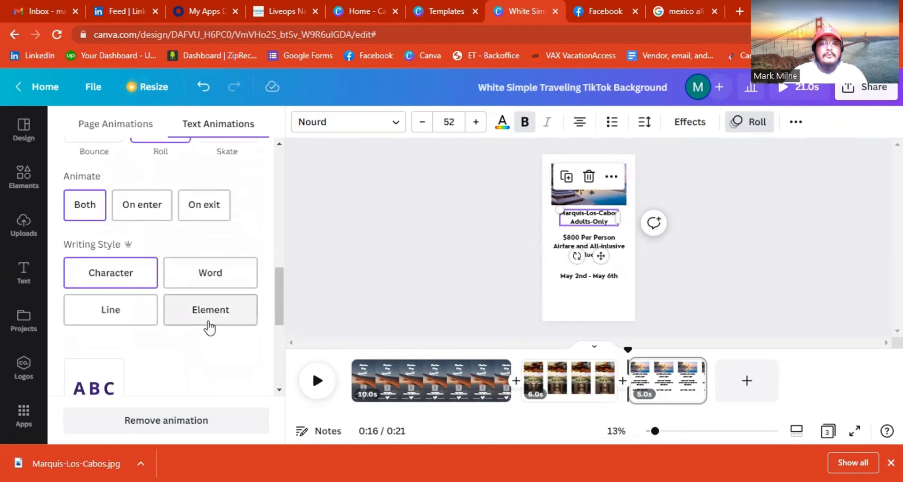
{"action": "left_click", "coordinate": [428, 297]}
{"action": "left_click", "coordinate": [467, 272]}
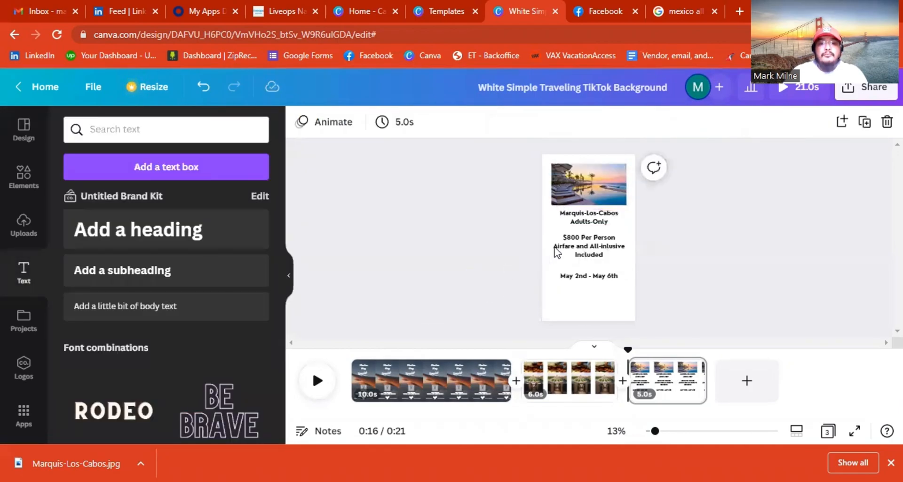
{"action": "left_click", "coordinate": [586, 254]}
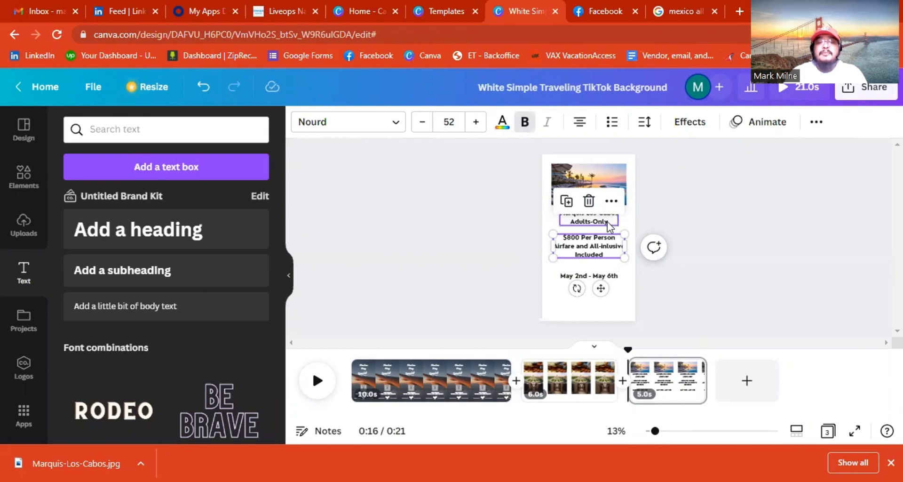
{"action": "left_click", "coordinate": [598, 277]}
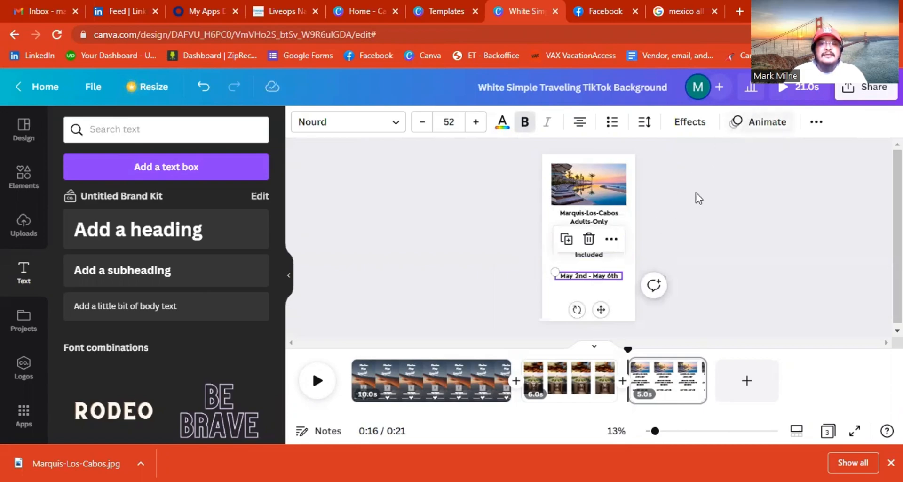
{"action": "left_click", "coordinate": [656, 243]}
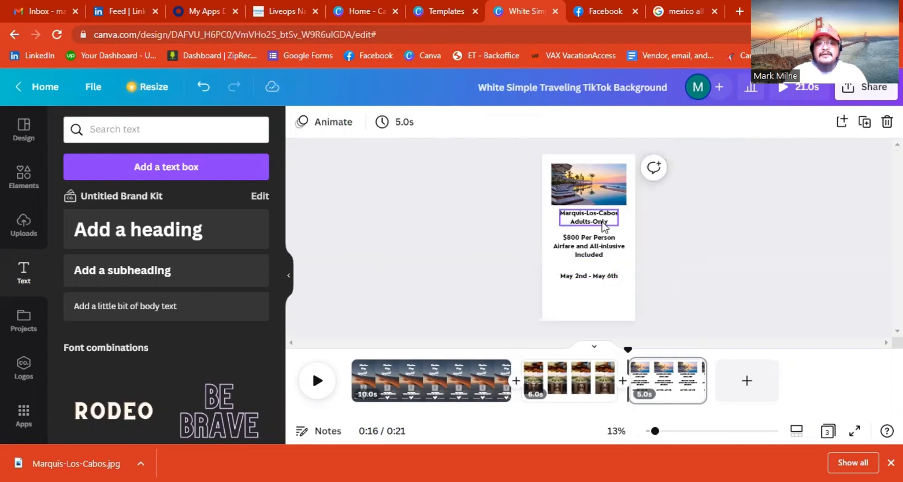
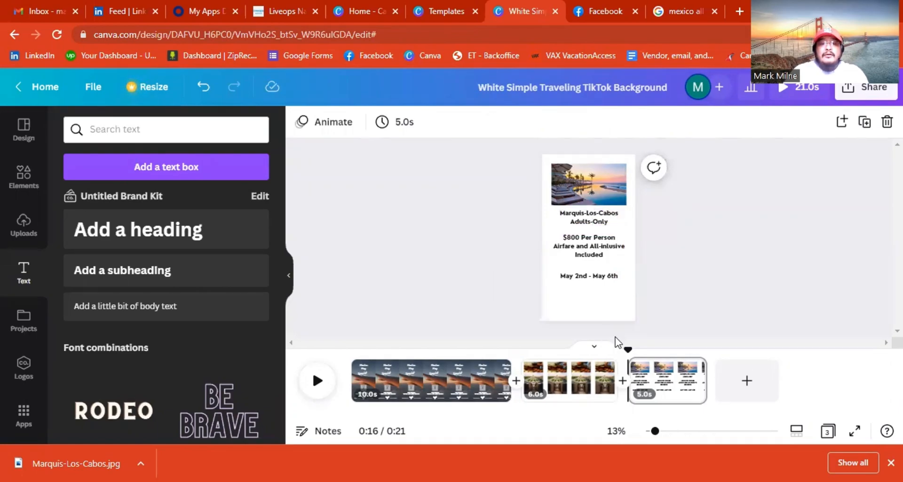
Preview light pink, dark brown, blue, lavender and orange backgrounds on the offer page.
{"action": "left_click", "coordinate": [610, 306]}
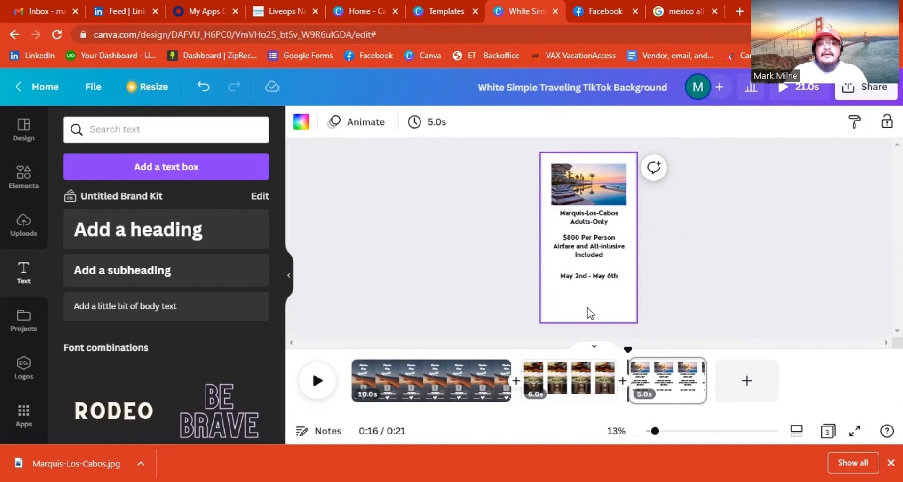
{"action": "left_click", "coordinate": [300, 127]}
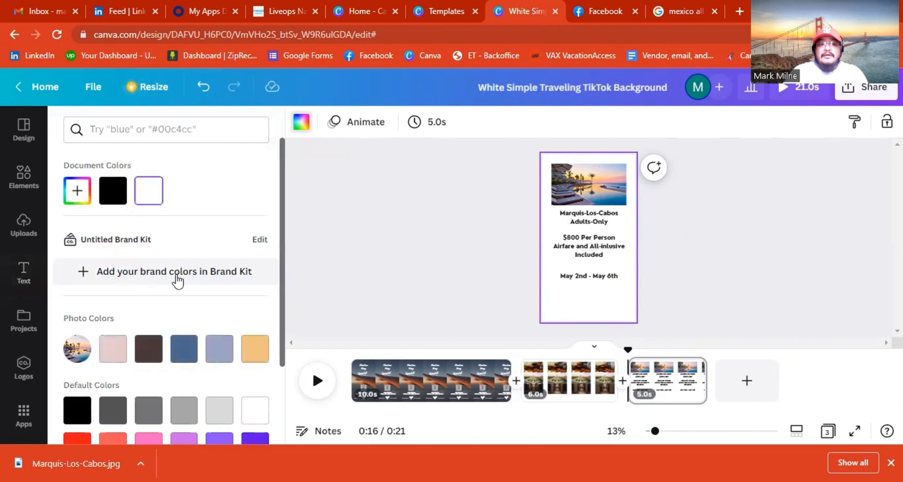
{"action": "scroll", "coordinate": [254, 327], "scroll_direction": "down", "scroll_amount": 3}
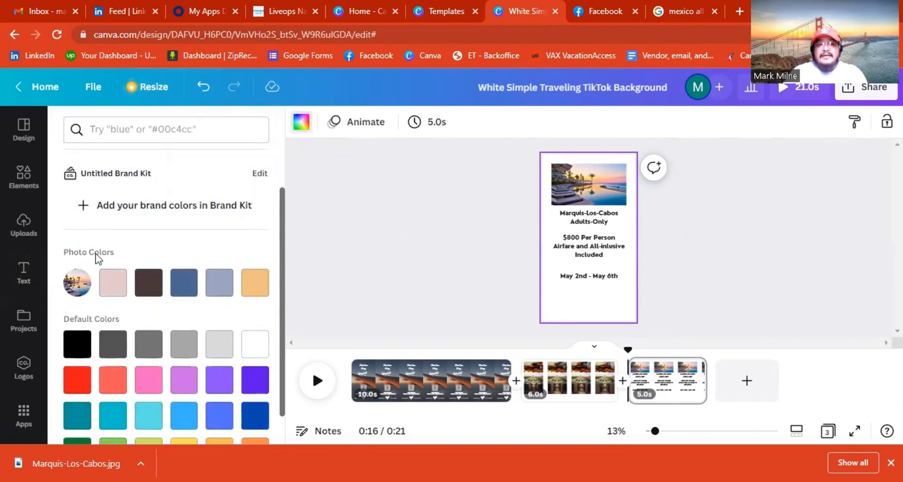
{"action": "left_click", "coordinate": [117, 293]}
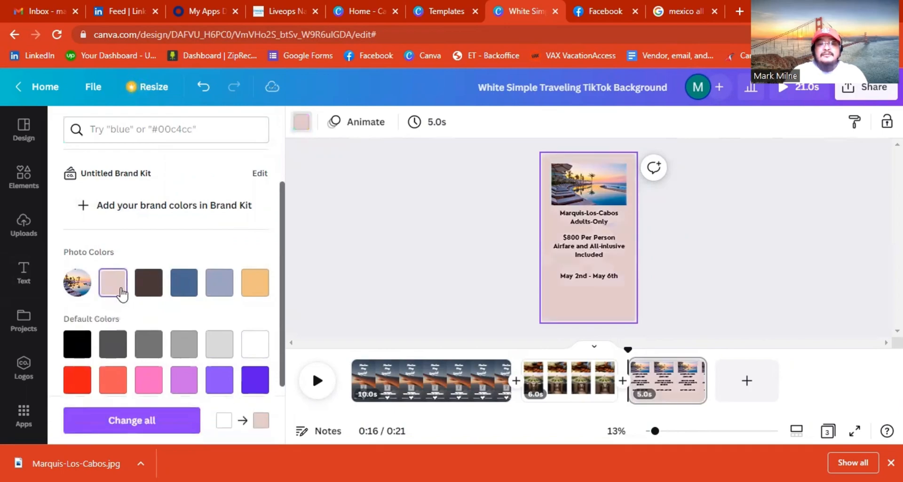
{"action": "left_click", "coordinate": [154, 289]}
{"action": "left_click", "coordinate": [193, 284]}
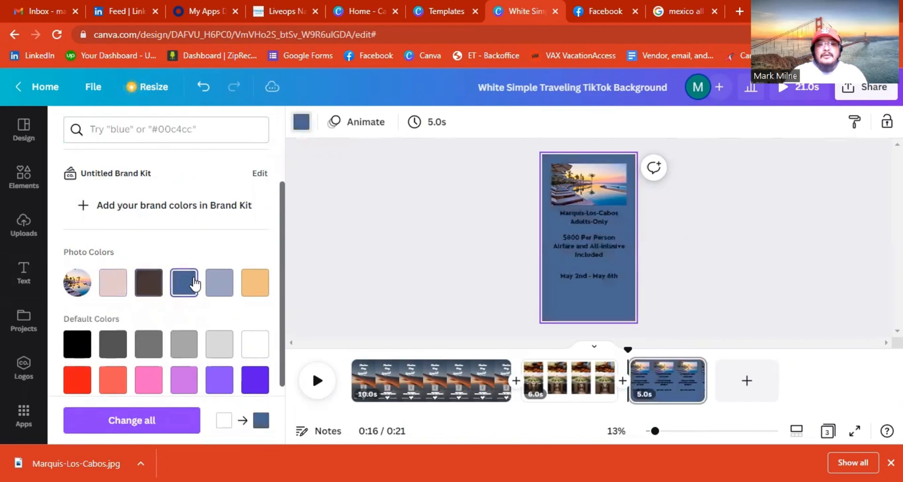
{"action": "left_click", "coordinate": [216, 284]}
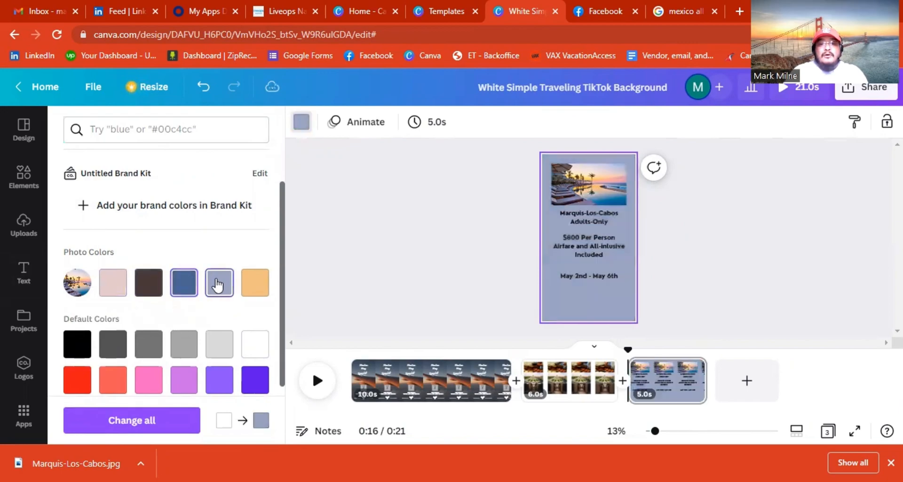
{"action": "left_click", "coordinate": [247, 286]}
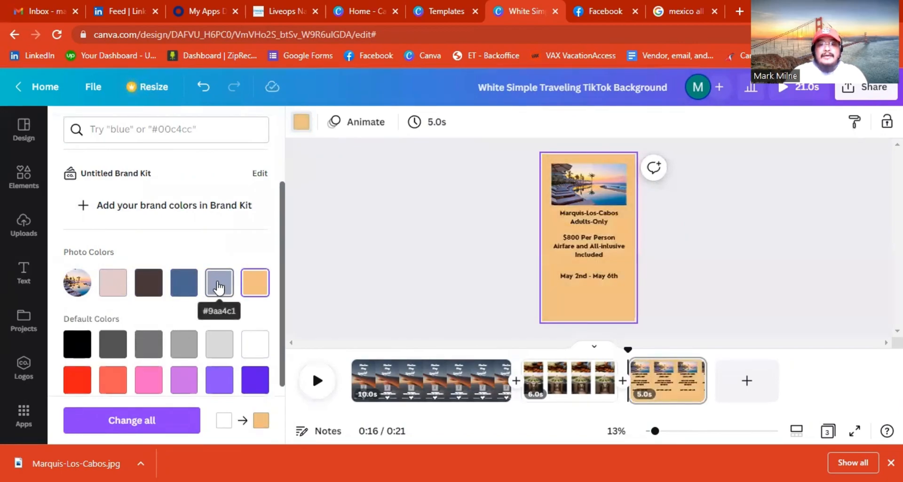
Apply the lavender #9aa4c1 background and add a blank fourth page.
{"action": "left_click", "coordinate": [218, 286]}
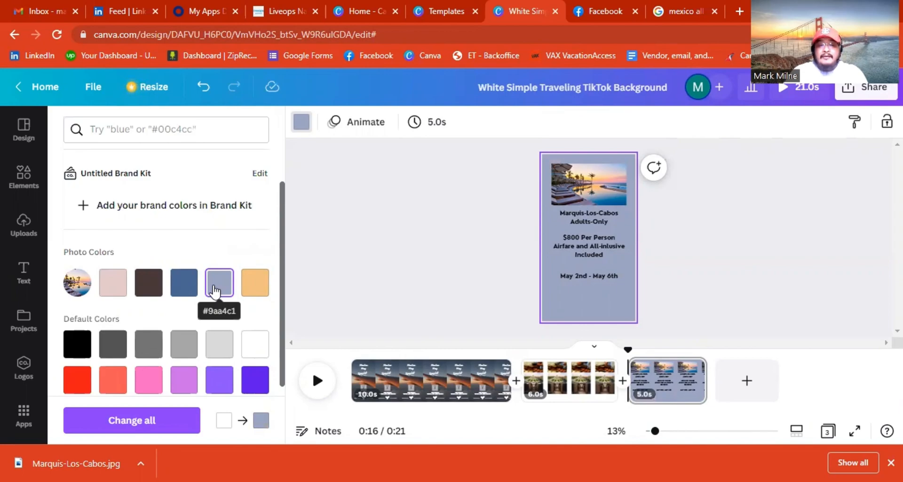
{"action": "left_click", "coordinate": [462, 293]}
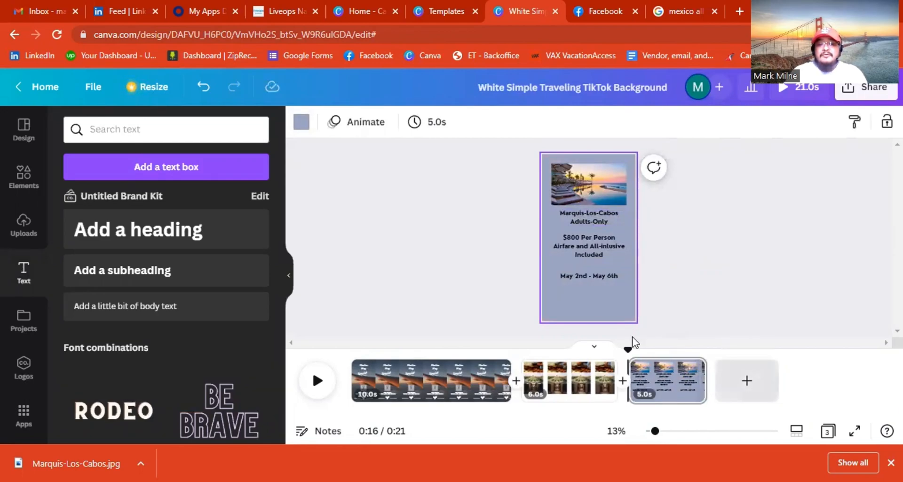
{"action": "left_click", "coordinate": [747, 380]}
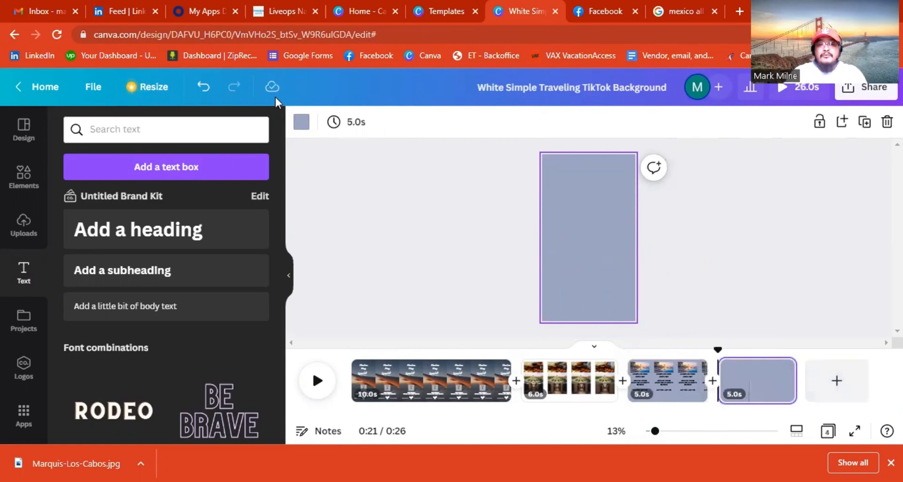
Set the new fourth page's background to white.
{"action": "left_click", "coordinate": [301, 121]}
{"action": "left_click", "coordinate": [184, 190]}
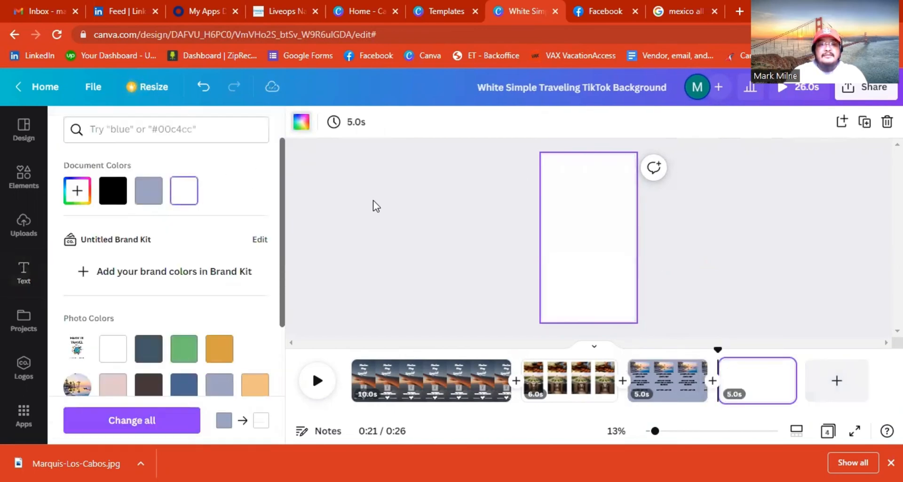
{"action": "left_click", "coordinate": [467, 244]}
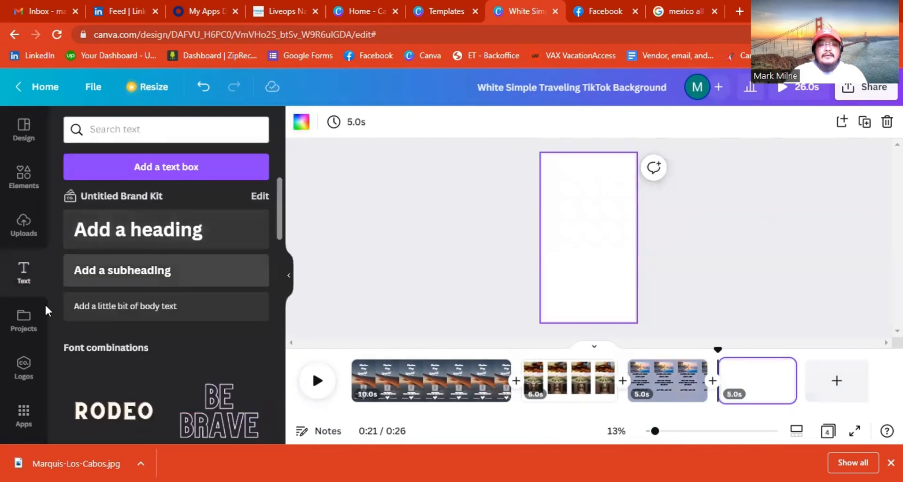
Place the uploaded globe travel-agency logo near the top, enlarge it and trim its bottom.
{"action": "left_click", "coordinate": [24, 223]}
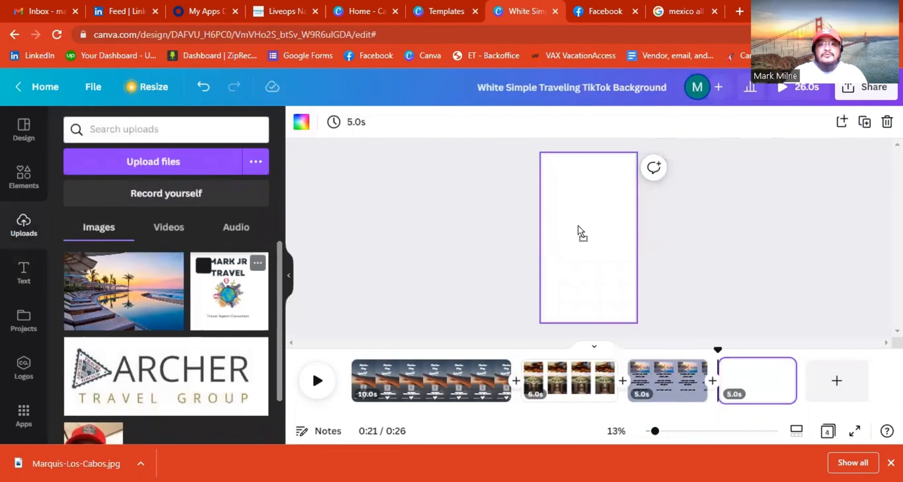
{"action": "left_click_drag", "start_coordinate": [609, 232], "coordinate": [583, 203]}
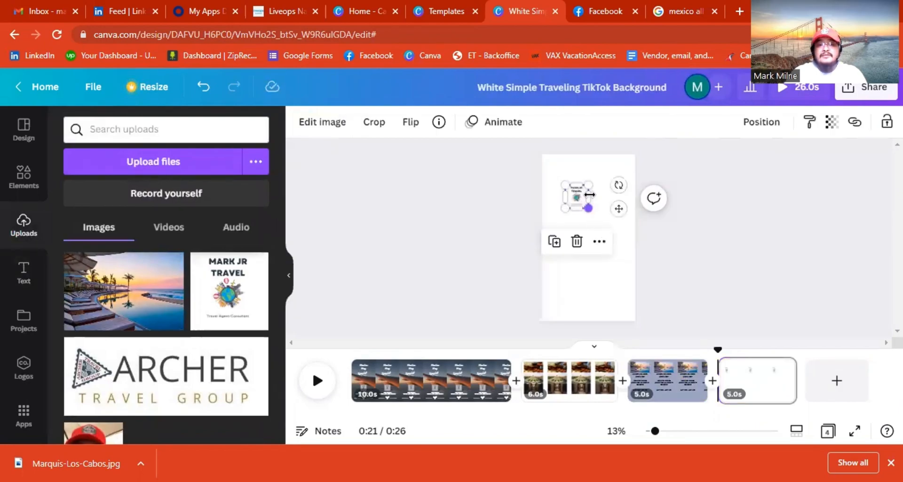
{"action": "left_click_drag", "start_coordinate": [610, 171], "coordinate": [576, 183]}
{"action": "left_click_drag", "start_coordinate": [611, 209], "coordinate": [632, 228]}
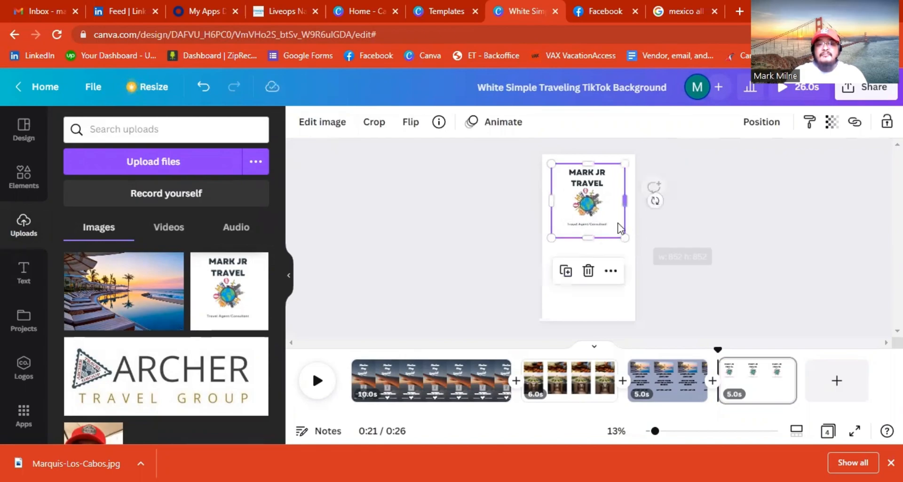
{"action": "left_click", "coordinate": [654, 188]}
{"action": "left_click", "coordinate": [611, 222]}
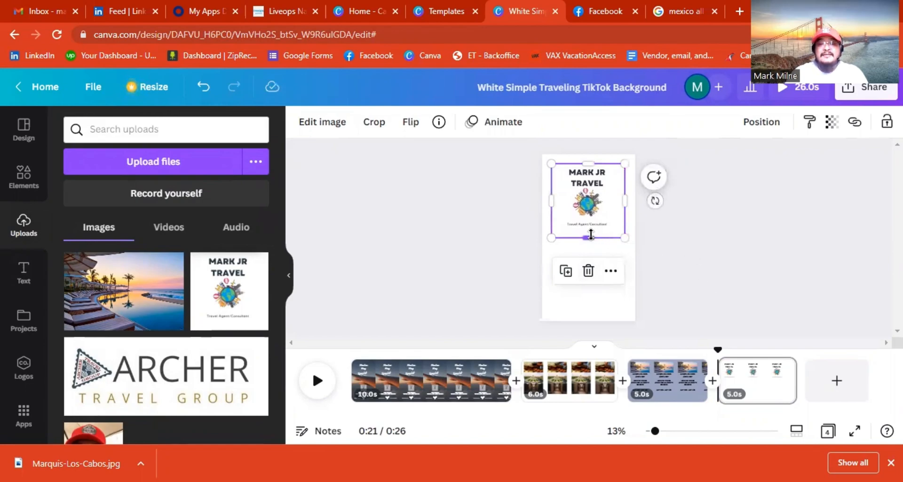
{"action": "left_click_drag", "start_coordinate": [590, 236], "coordinate": [589, 231]}
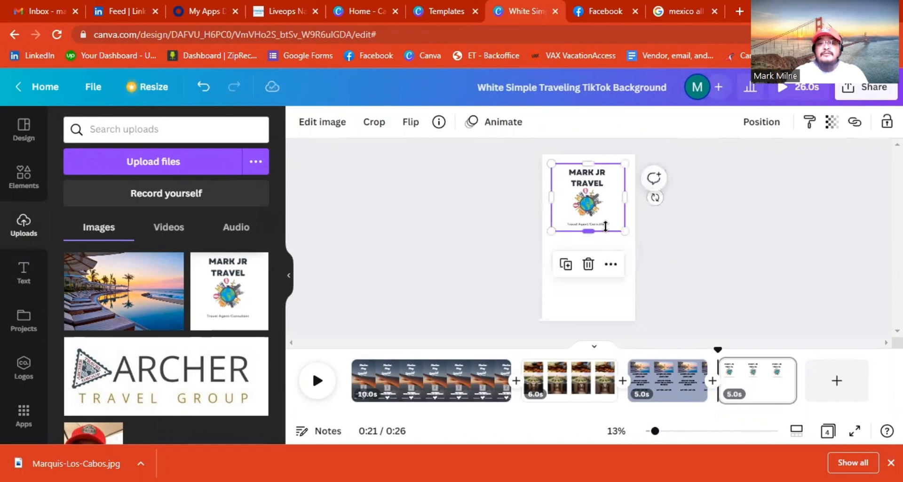
{"action": "left_click", "coordinate": [678, 270]}
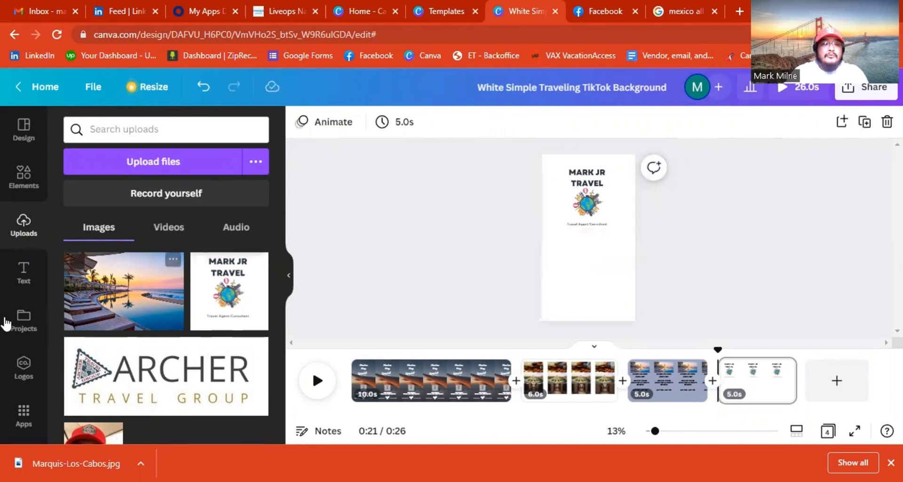
{"action": "left_click", "coordinate": [22, 278]}
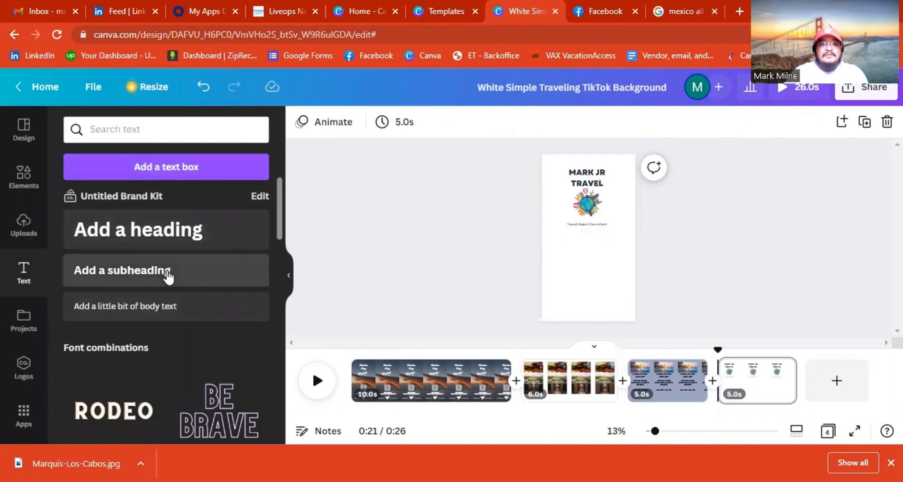
Add a subheading line with the agency's contact phone number below the logo.
{"action": "left_click", "coordinate": [196, 280]}
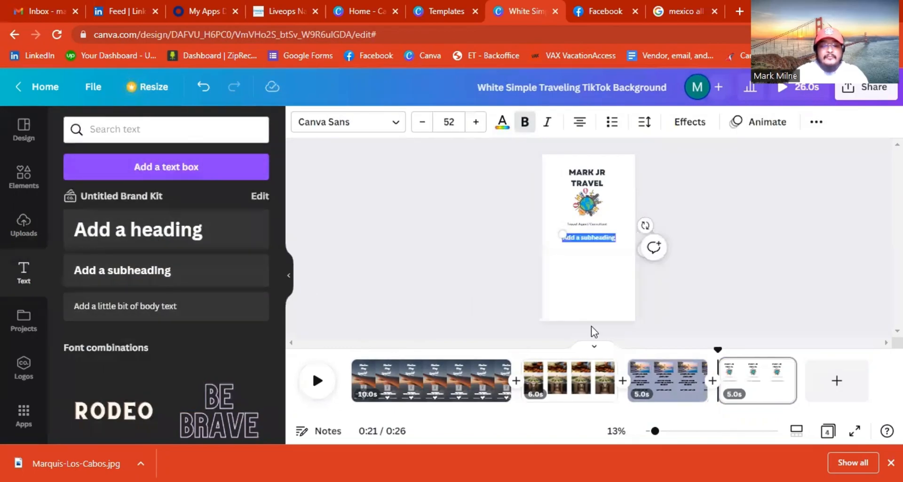
{"action": "key", "text": "BackSpace"}
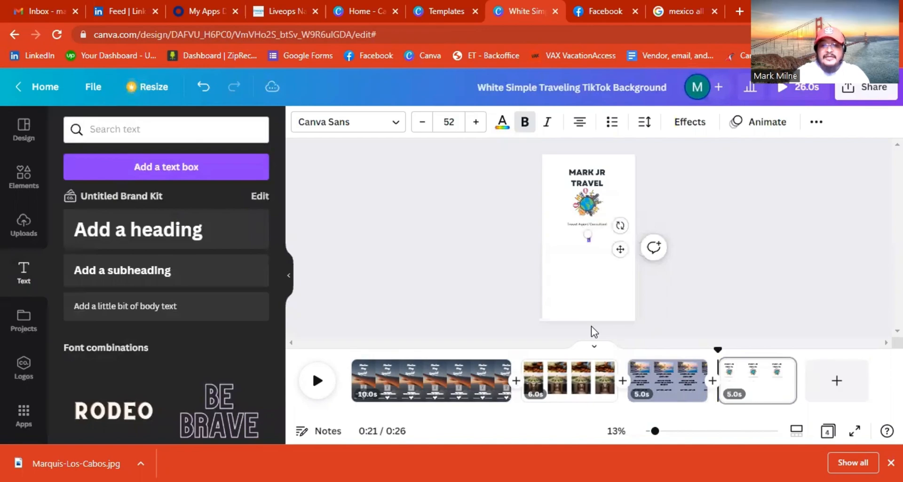
{"action": "type", "text": "505)555-5555"}
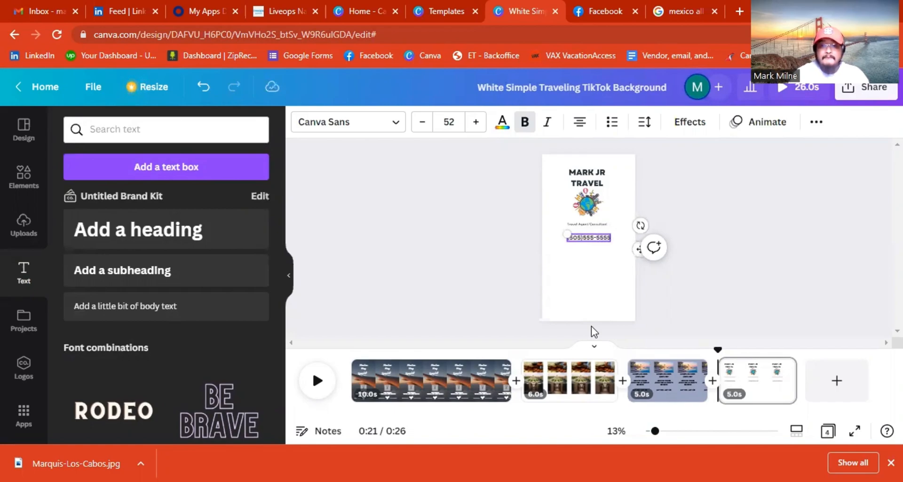
{"action": "left_click", "coordinate": [662, 317]}
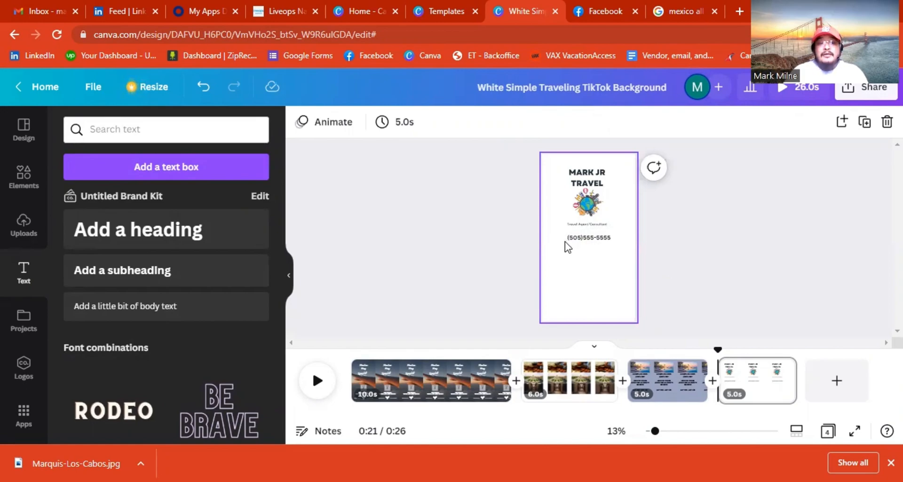
{"action": "left_click", "coordinate": [19, 169]}
Search elements for 'Phone' and place the circled phone icon beside the number.
{"action": "left_click", "coordinate": [232, 128]}
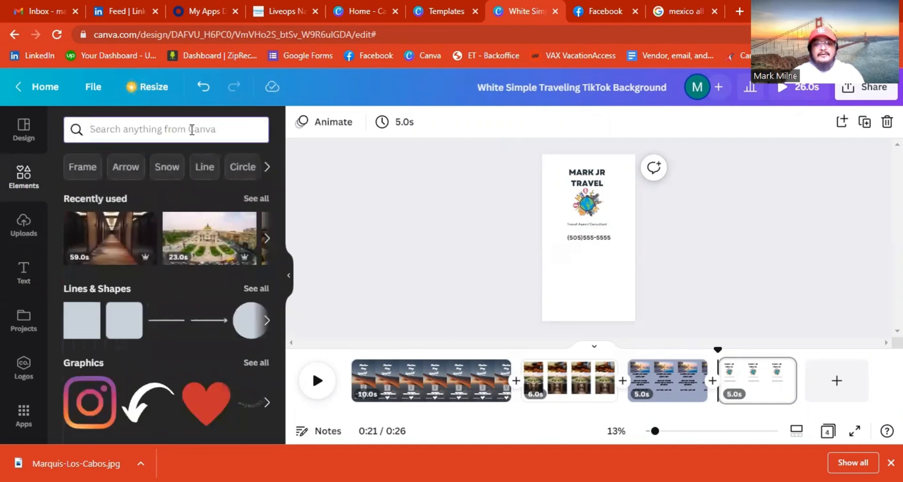
{"action": "type", "text": "Phone"}
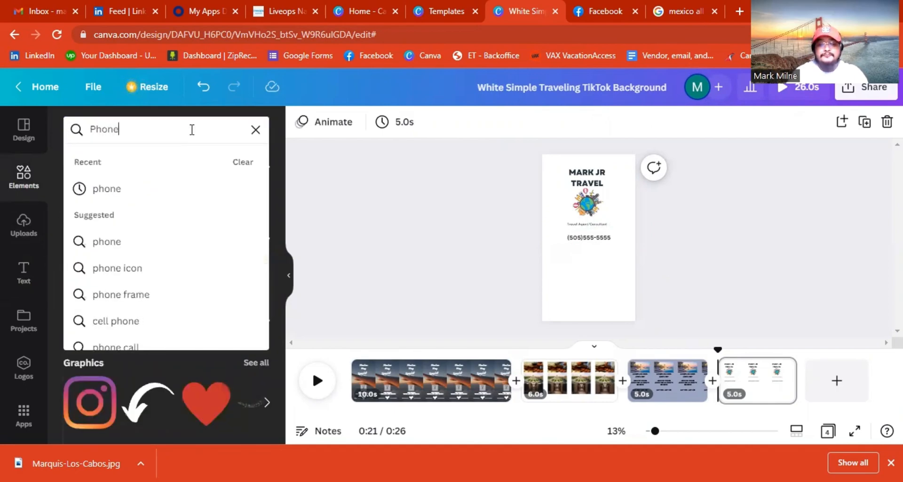
{"action": "key", "text": "Return"}
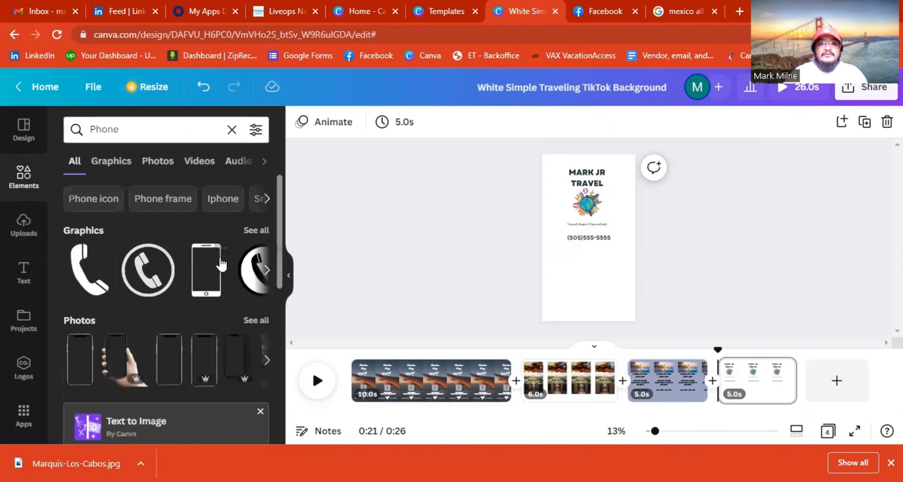
{"action": "left_click", "coordinate": [267, 271]}
{"action": "left_click", "coordinate": [268, 271]}
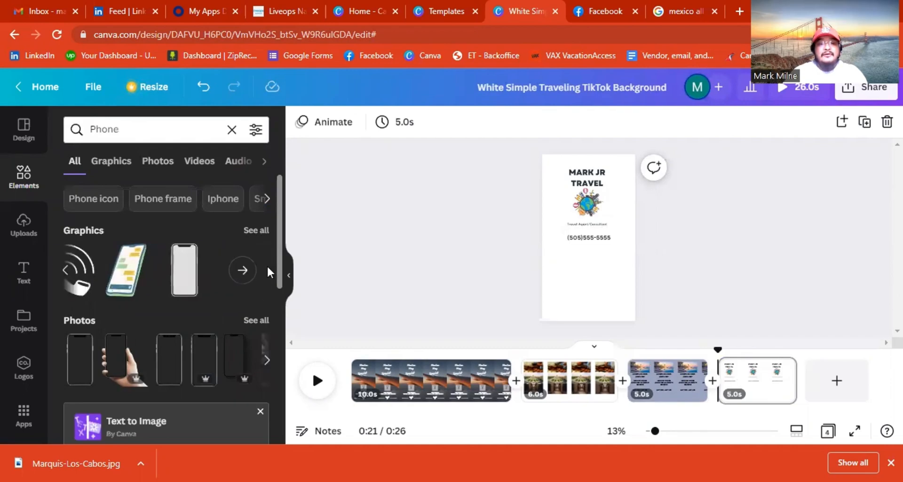
{"action": "left_click", "coordinate": [68, 271]}
{"action": "left_click", "coordinate": [67, 271]}
{"action": "left_click", "coordinate": [67, 272]}
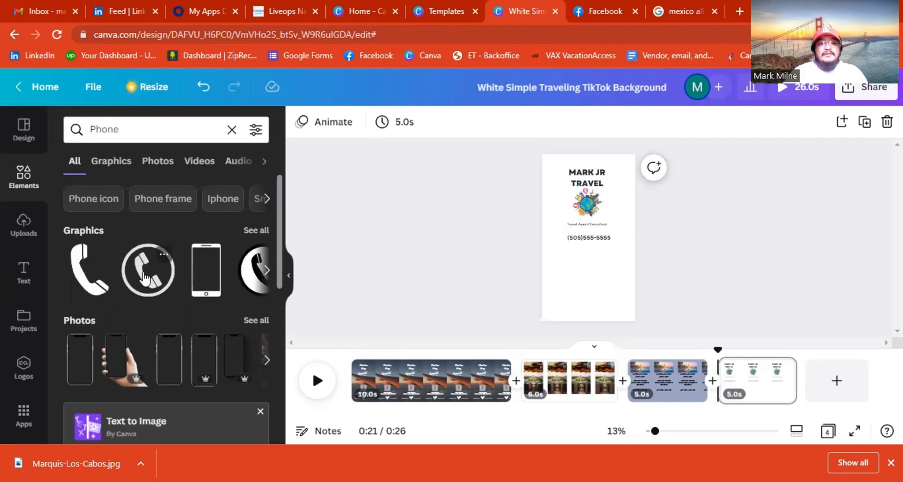
{"action": "left_click_drag", "start_coordinate": [142, 278], "coordinate": [562, 245]}
{"action": "left_click", "coordinate": [566, 242]}
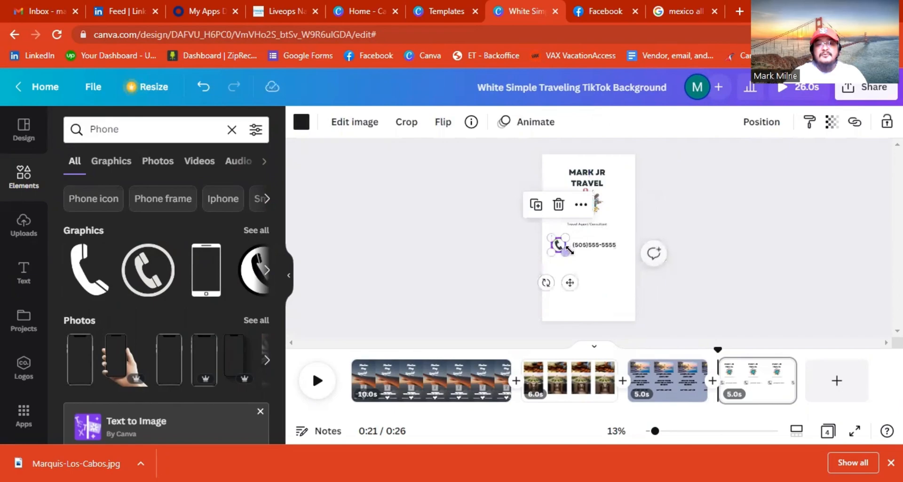
Move the phone number left so it sits right next to the icon.
{"action": "left_click", "coordinate": [586, 268]}
{"action": "left_click_drag", "start_coordinate": [600, 250], "coordinate": [594, 245]}
{"action": "left_click", "coordinate": [693, 287]}
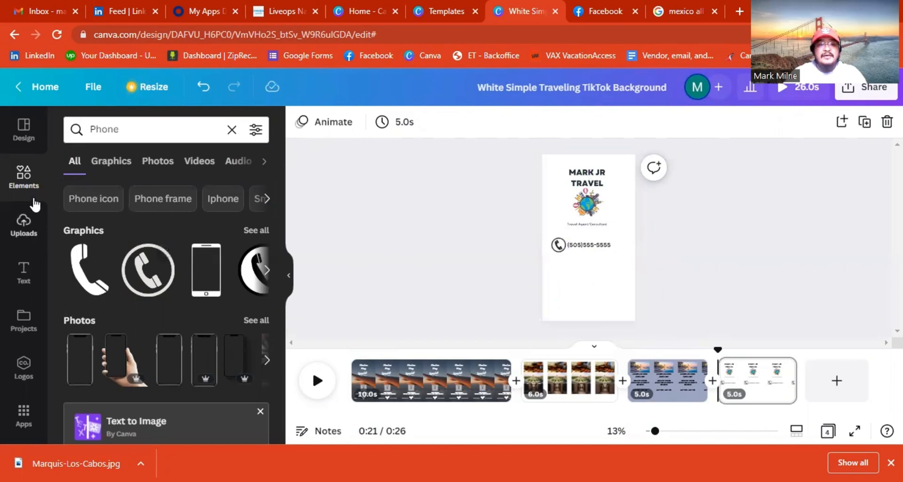
Search elements for 'Email' and place a circled envelope graphic on the page.
{"action": "left_click", "coordinate": [232, 130]}
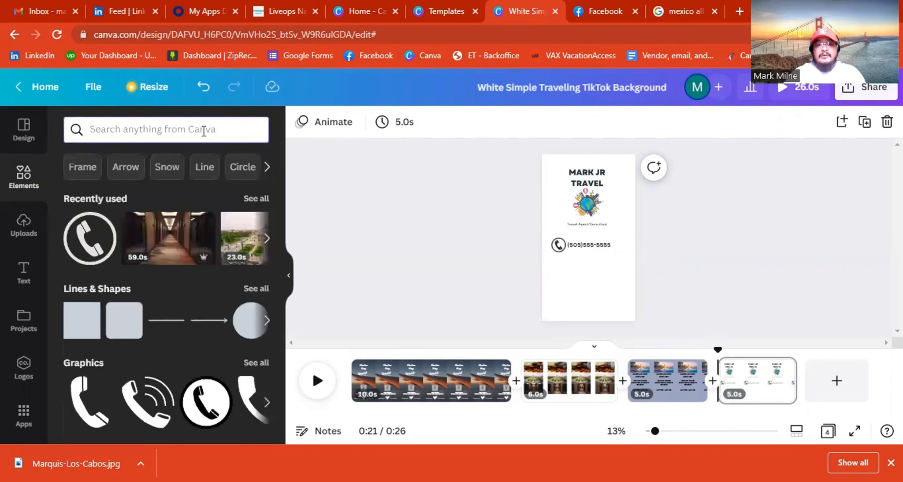
{"action": "type", "text": "Email"}
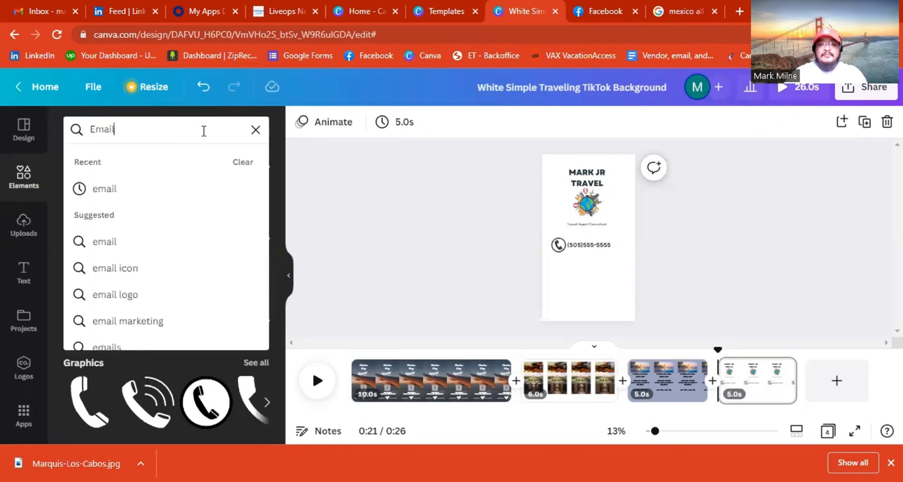
{"action": "key", "text": "Return"}
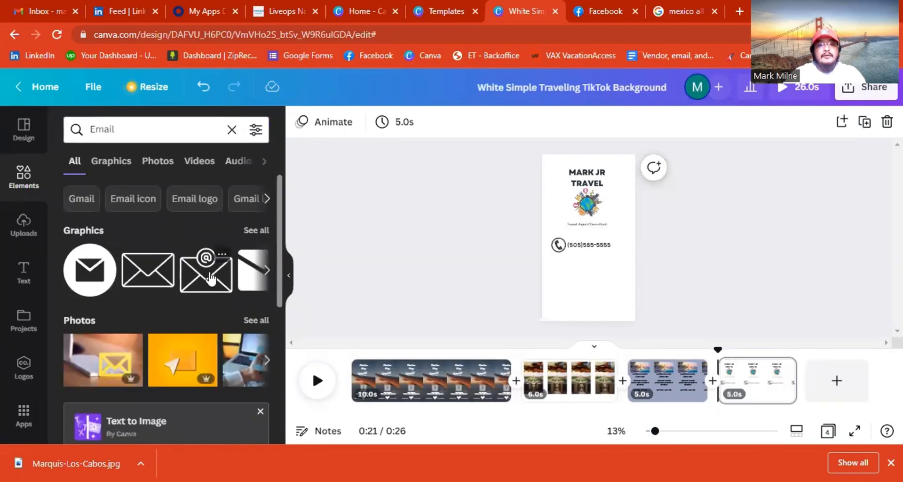
{"action": "left_click", "coordinate": [266, 271]}
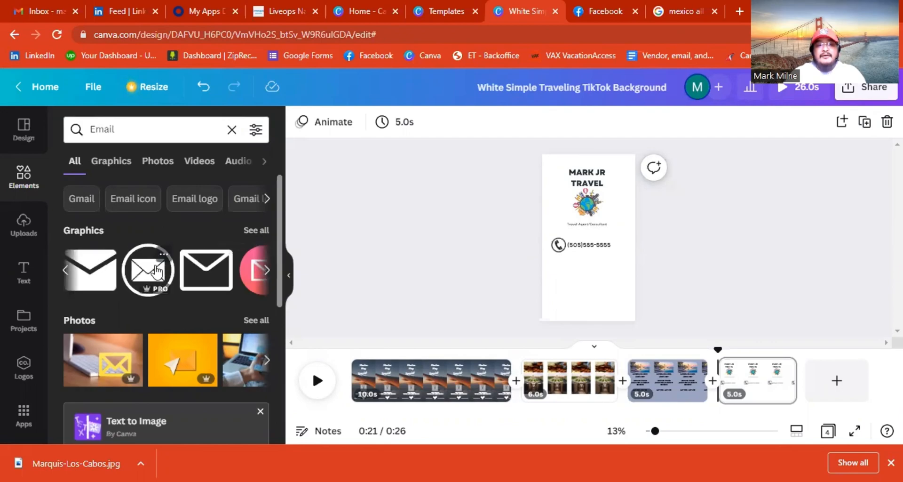
{"action": "left_click_drag", "start_coordinate": [577, 272], "coordinate": [567, 254]}
{"action": "left_click", "coordinate": [584, 271]}
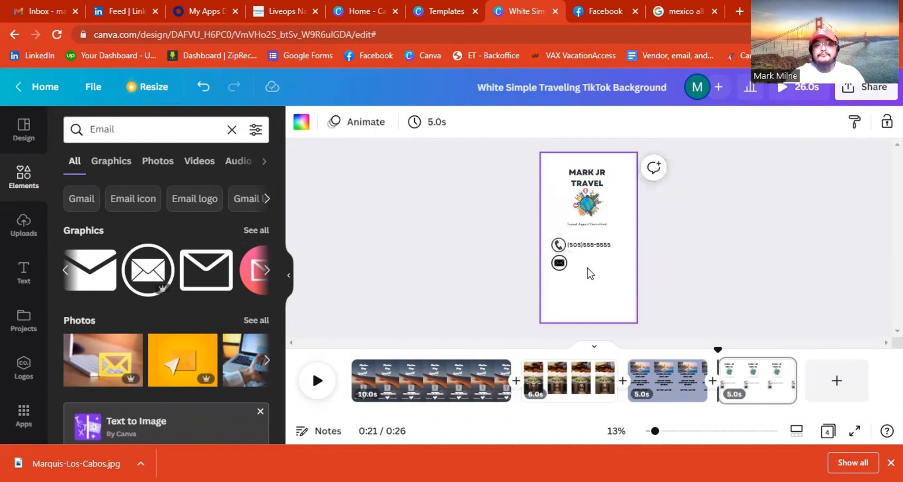
Shrink the envelope icon and position it just below the phone icon.
{"action": "left_click", "coordinate": [23, 267]}
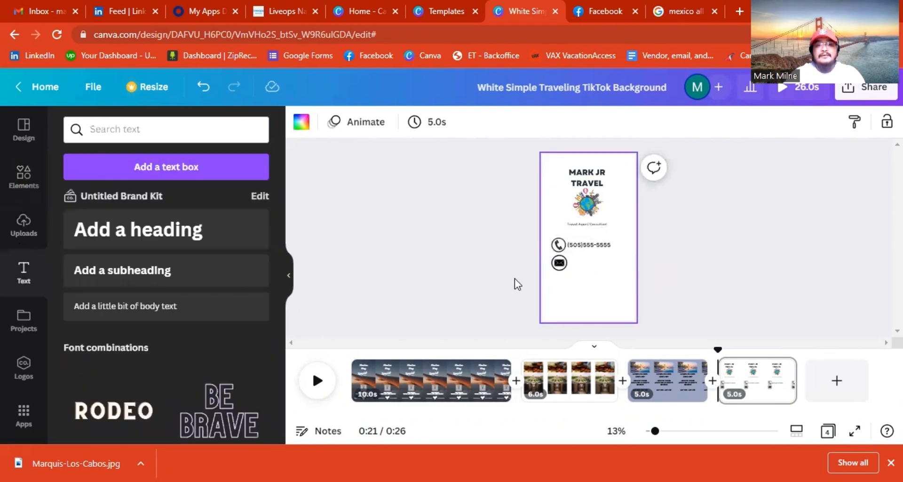
{"action": "left_click_drag", "start_coordinate": [554, 264], "coordinate": [558, 261]}
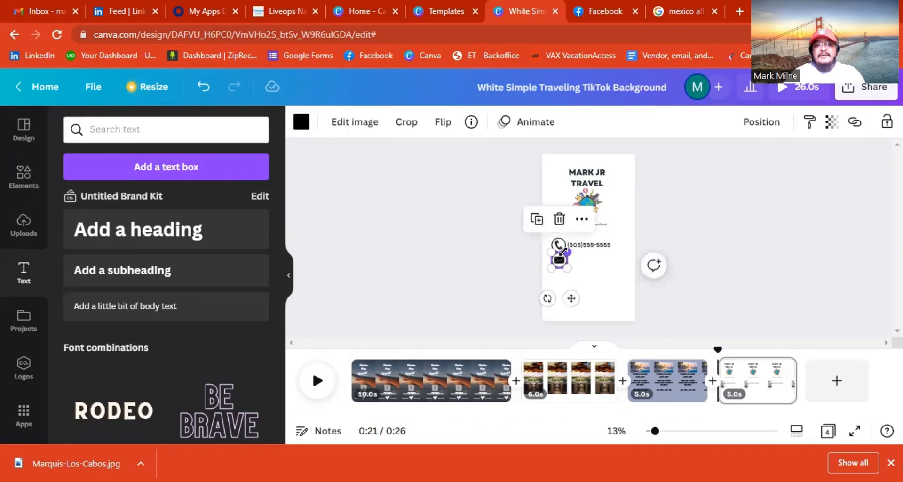
{"action": "left_click_drag", "start_coordinate": [561, 250], "coordinate": [561, 262]}
{"action": "left_click", "coordinate": [615, 298]}
{"action": "left_click", "coordinate": [560, 262]}
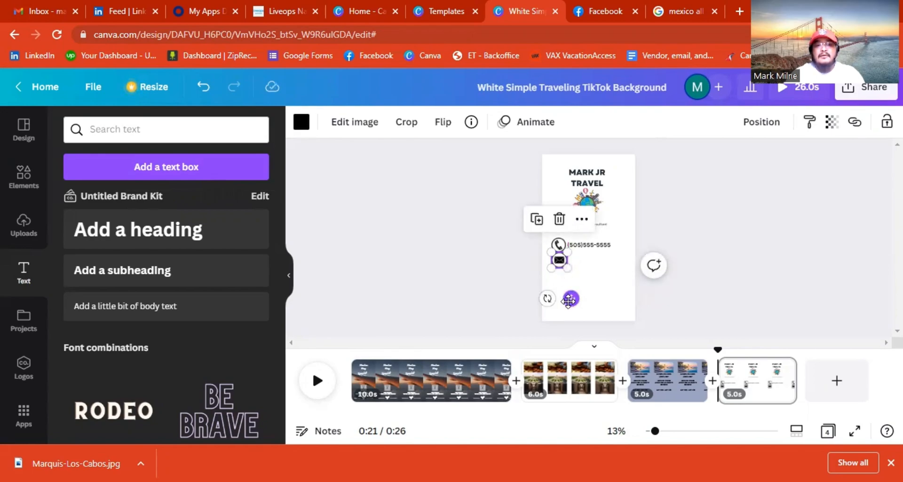
{"action": "left_click_drag", "start_coordinate": [569, 301], "coordinate": [570, 308]}
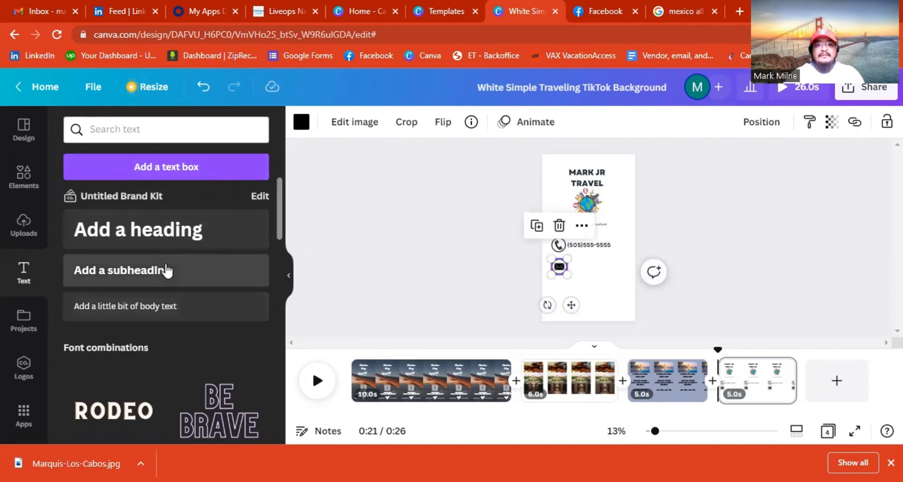
Add a one-line placeholder email address beside the envelope, aligned with the phone line.
{"action": "left_click", "coordinate": [220, 281]}
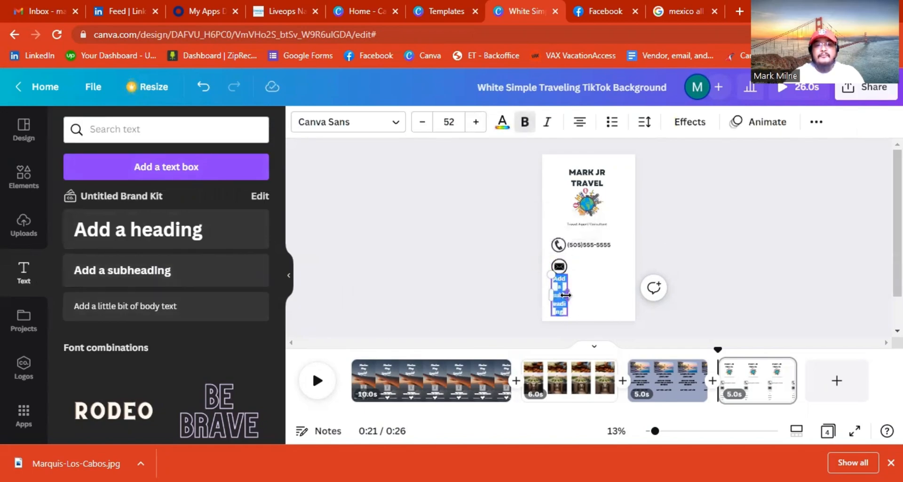
{"action": "left_click_drag", "start_coordinate": [586, 295], "coordinate": [608, 299]}
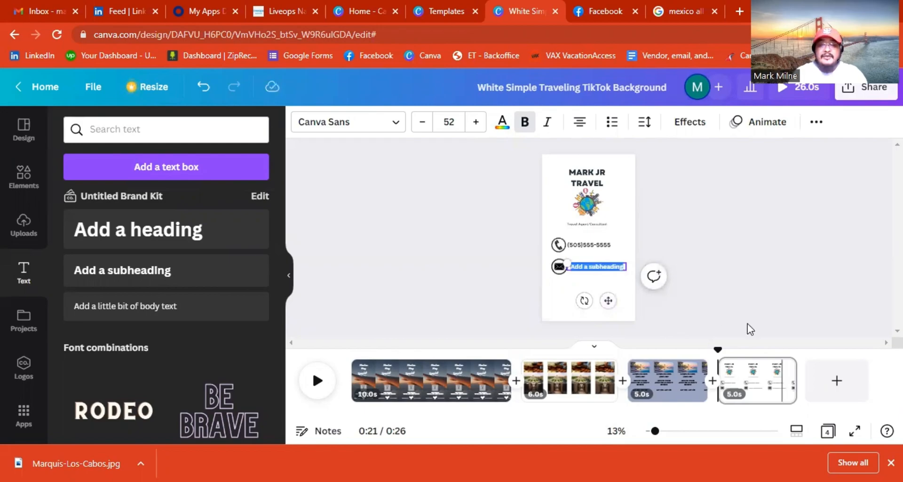
{"action": "type", "text": "email"}
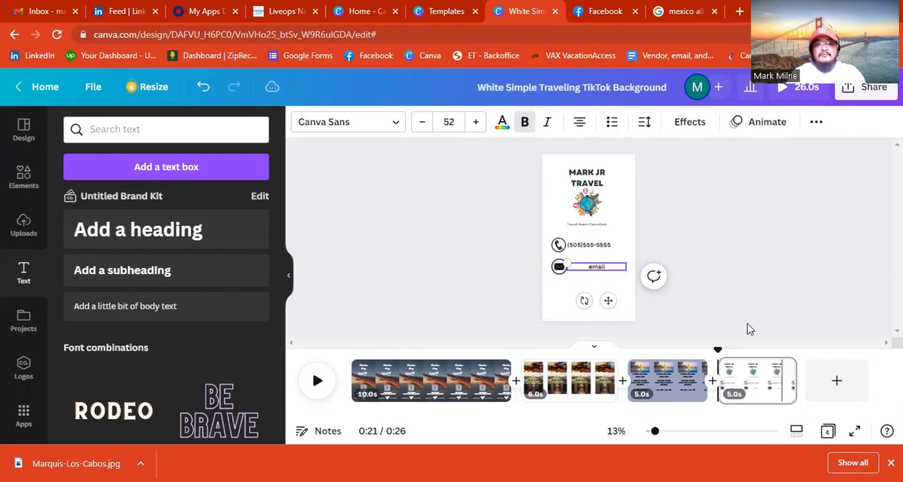
{"action": "type", "text": "@gmail.com"}
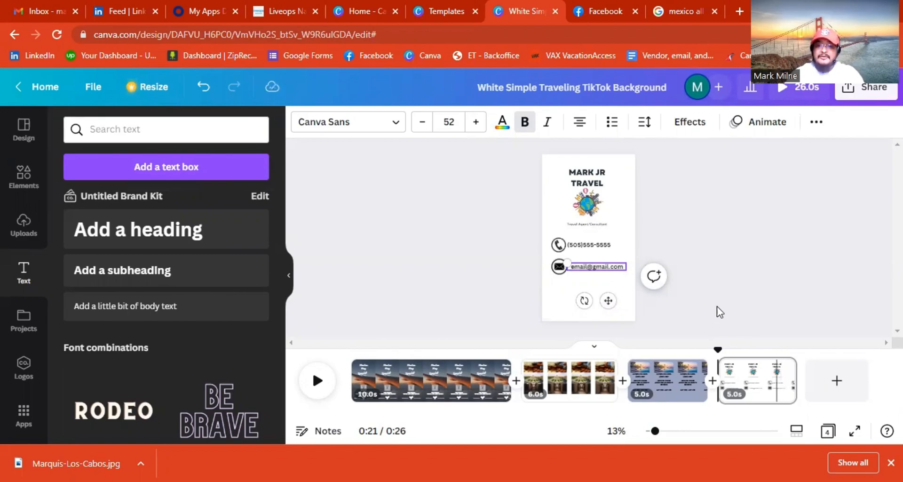
{"action": "left_click", "coordinate": [690, 254]}
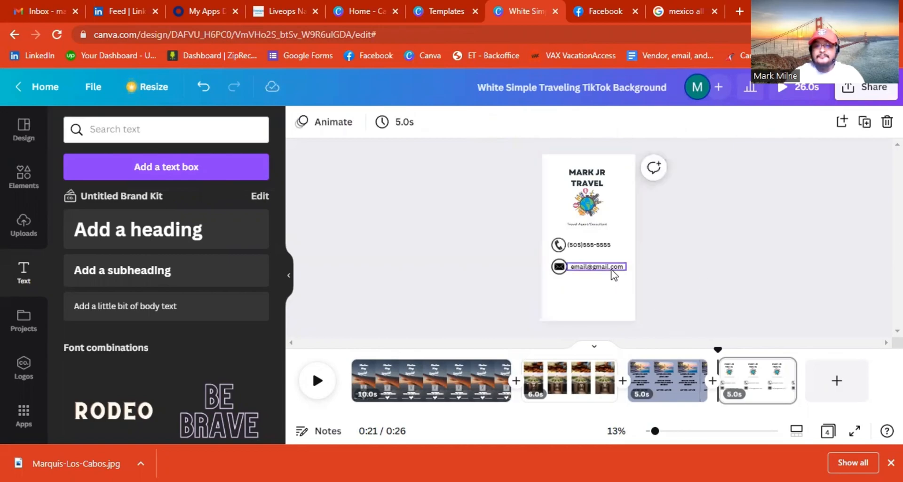
{"action": "left_click_drag", "start_coordinate": [610, 269], "coordinate": [605, 267]}
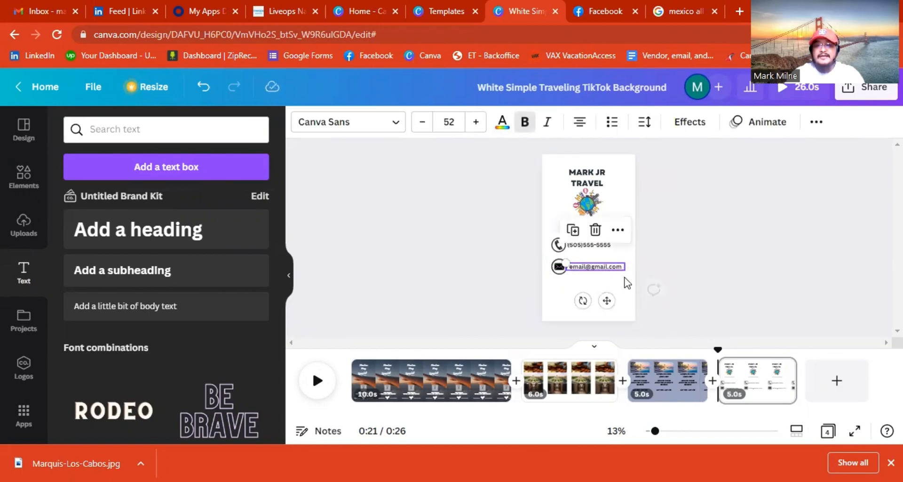
{"action": "left_click", "coordinate": [678, 309]}
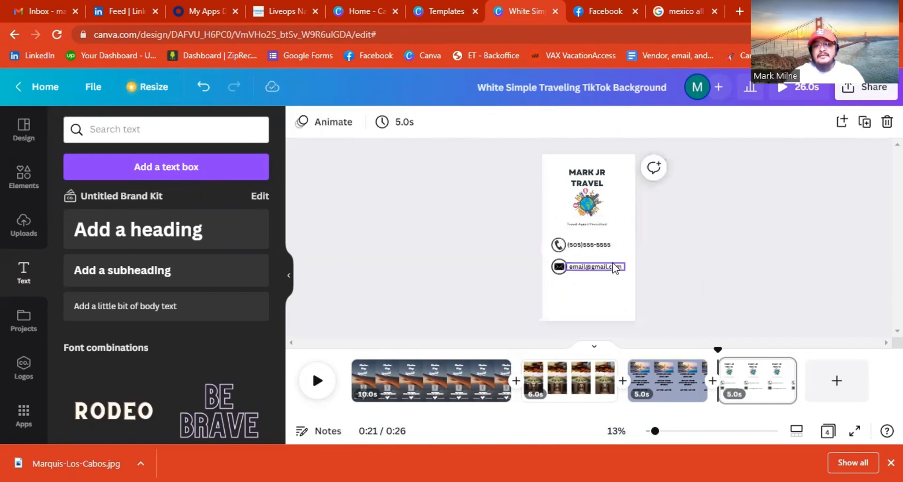
{"action": "left_click_drag", "start_coordinate": [614, 268], "coordinate": [613, 264]}
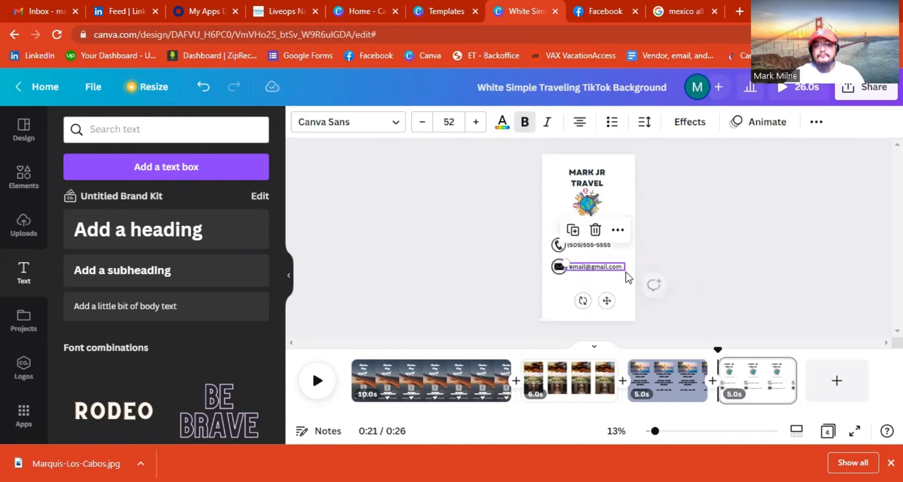
{"action": "left_click", "coordinate": [696, 283]}
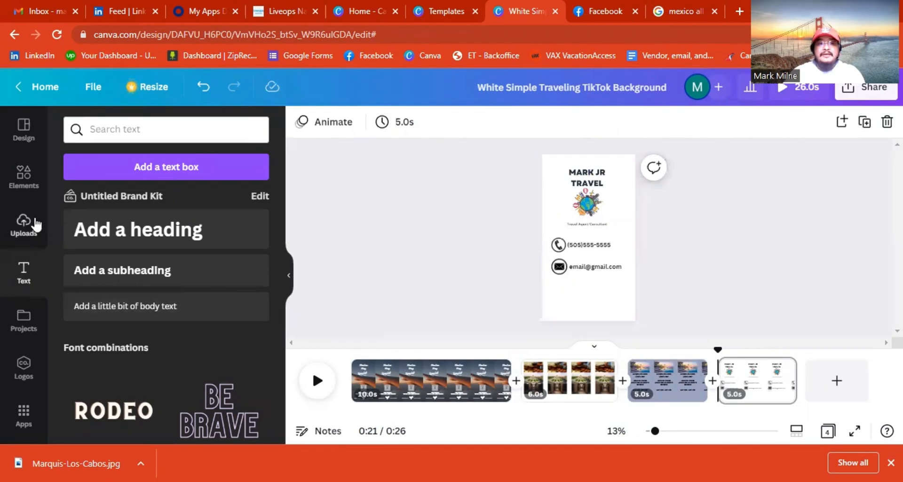
Search elements for 'social media' and centre a small app-icons photo below the email line.
{"action": "left_click", "coordinate": [24, 197]}
{"action": "left_click", "coordinate": [232, 128]}
{"action": "type", "text": "so"}
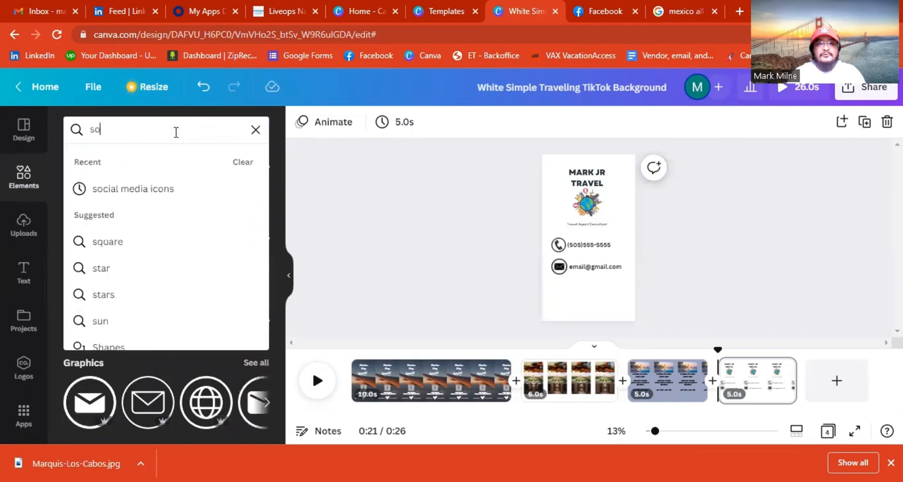
{"action": "type", "text": "cial med"}
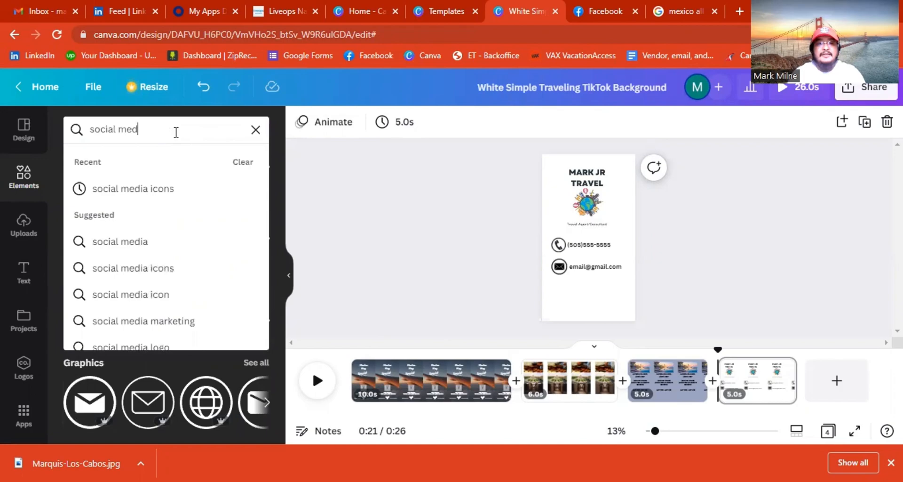
{"action": "key", "text": "Return"}
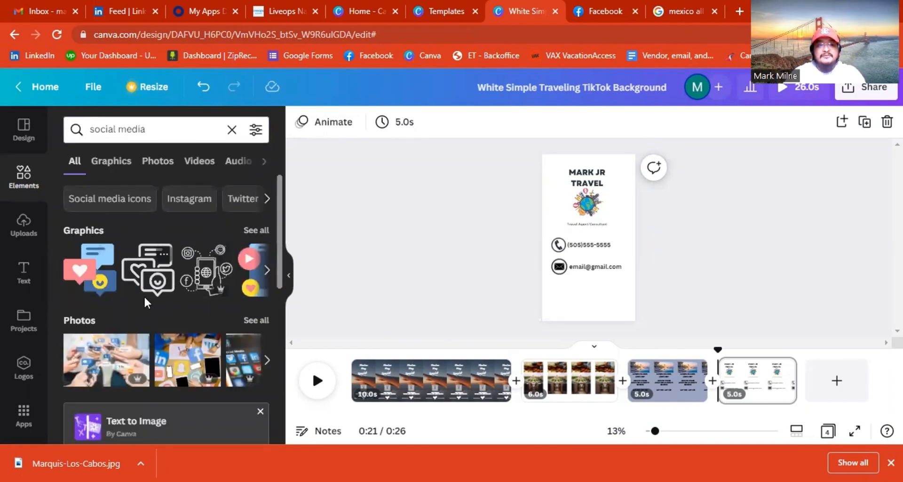
{"action": "scroll", "coordinate": [155, 282], "scroll_direction": "down", "scroll_amount": 3}
{"action": "left_click_drag", "start_coordinate": [176, 234], "coordinate": [583, 285]}
{"action": "left_click_drag", "start_coordinate": [635, 253], "coordinate": [580, 286]}
{"action": "left_click", "coordinate": [516, 314]}
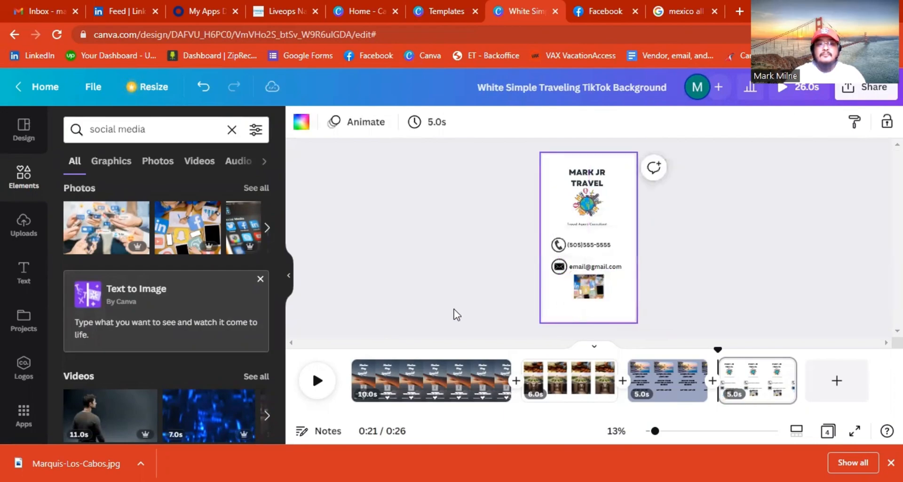
Add the business's social media handle at the page bottom and re-centre the photo above it.
{"action": "left_click", "coordinate": [29, 264]}
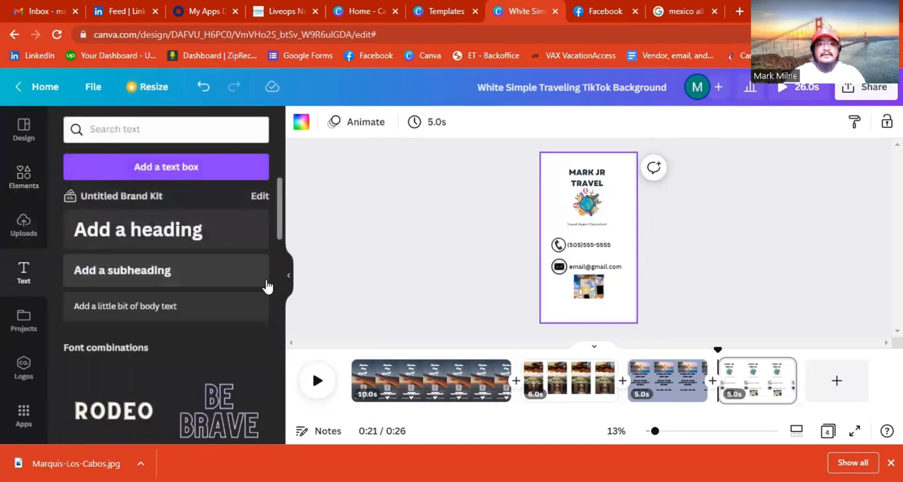
{"action": "left_click", "coordinate": [147, 268]}
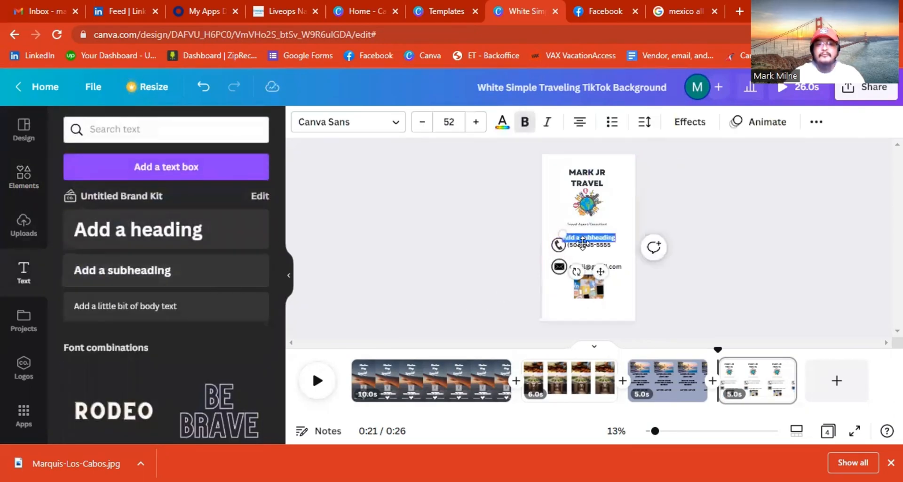
{"action": "left_click_drag", "start_coordinate": [600, 272], "coordinate": [598, 336]}
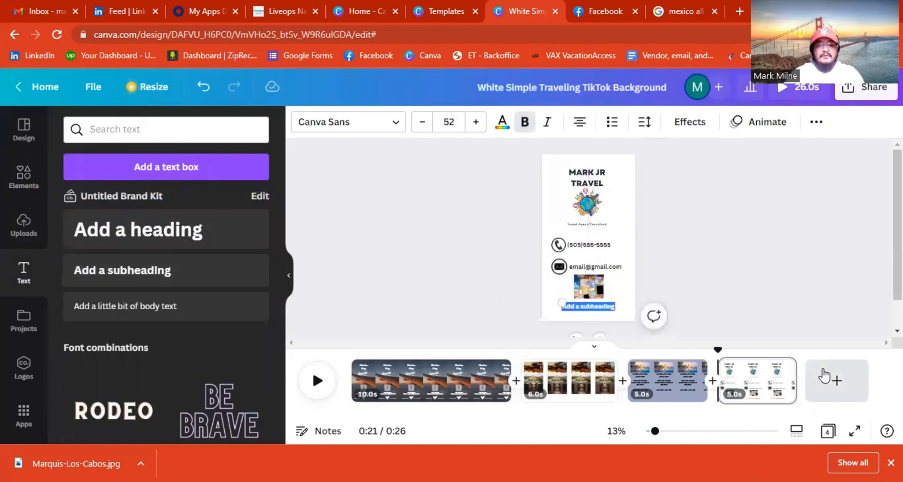
{"action": "type", "text": "@"}
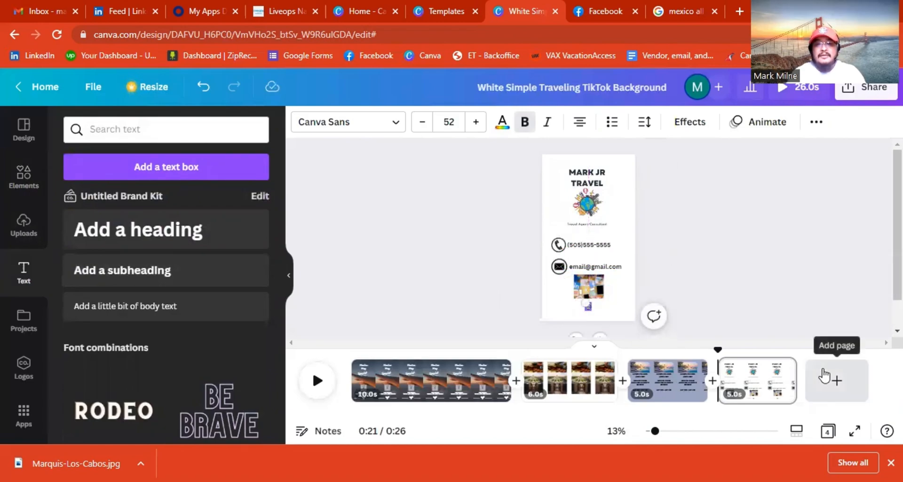
{"action": "type", "text": "Mark Jr Travel"}
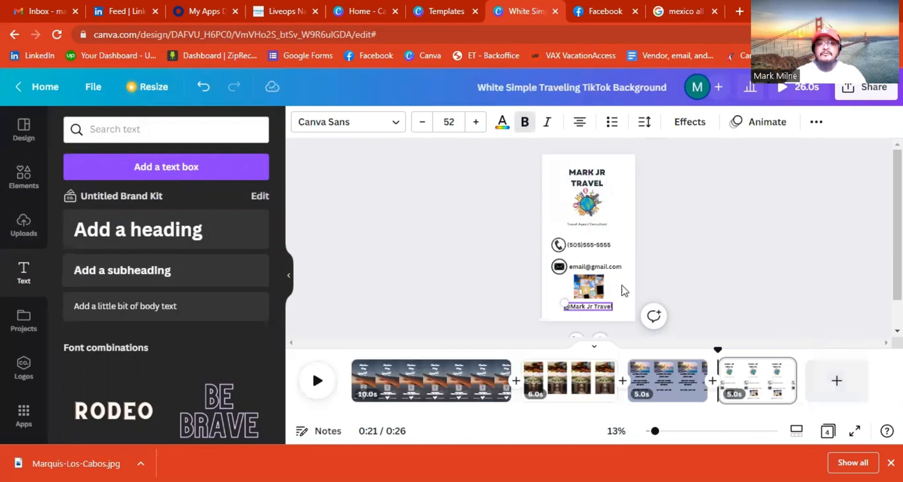
{"action": "left_click", "coordinate": [668, 268]}
{"action": "left_click", "coordinate": [598, 287]}
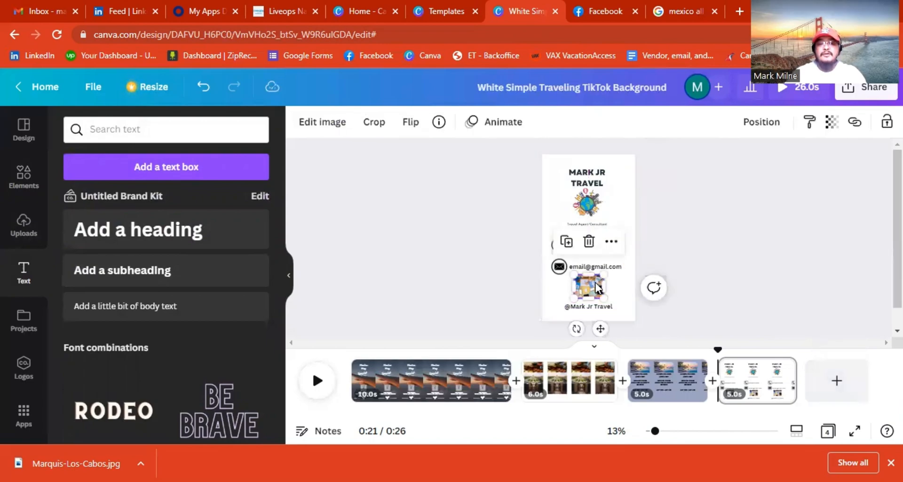
{"action": "left_click_drag", "start_coordinate": [598, 287], "coordinate": [598, 286]}
{"action": "left_click", "coordinate": [678, 242]}
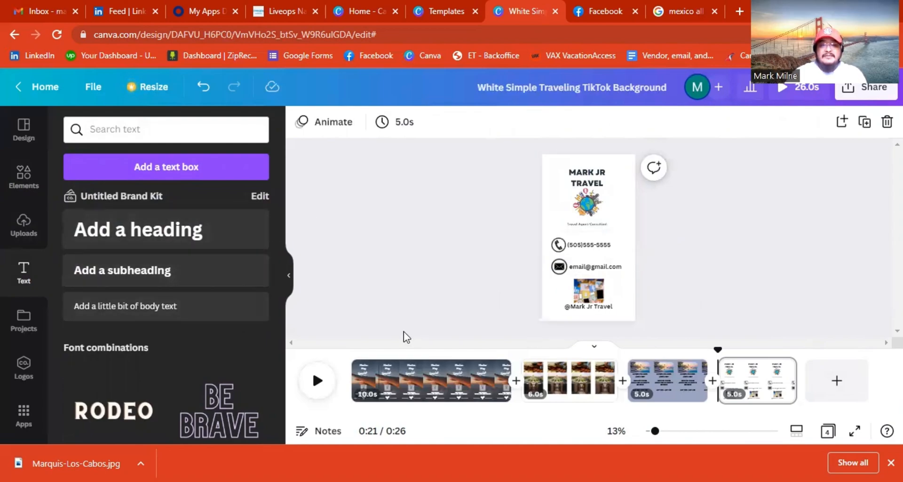
Return to the Marquis-Los-Cabos offer page and delete the body-text placeholder under the dates.
{"action": "left_click", "coordinate": [587, 401]}
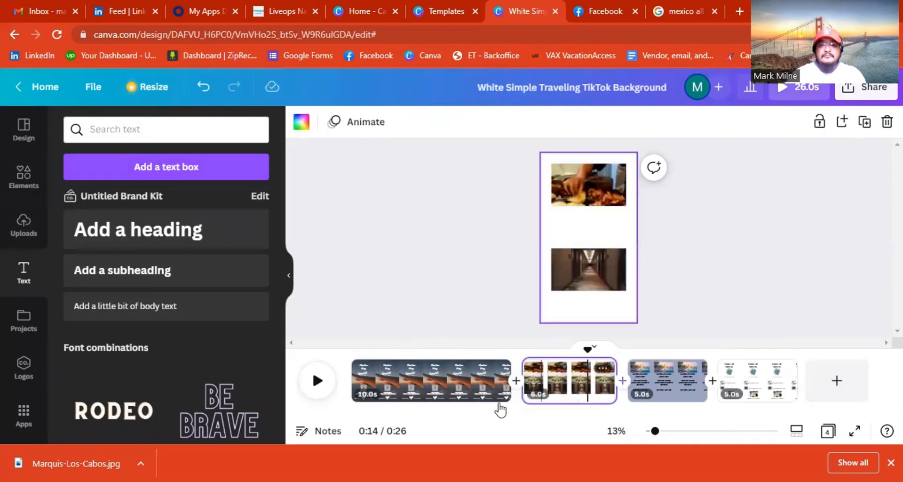
{"action": "left_click", "coordinate": [679, 403]}
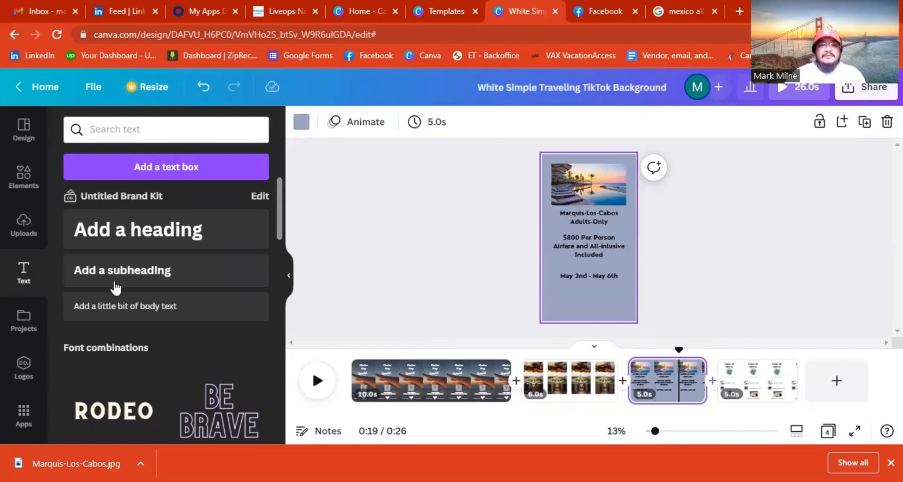
{"action": "left_click", "coordinate": [246, 307]}
{"action": "left_click_drag", "start_coordinate": [604, 269], "coordinate": [598, 317]}
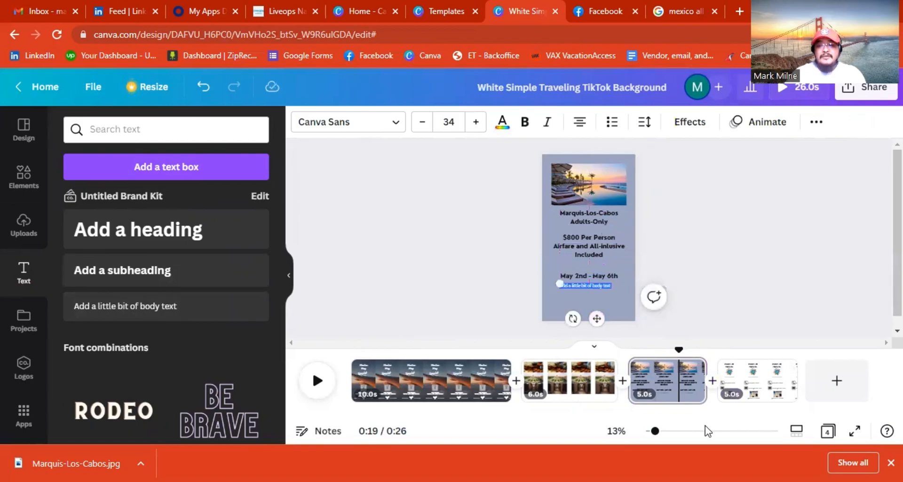
{"action": "left_click", "coordinate": [712, 430]}
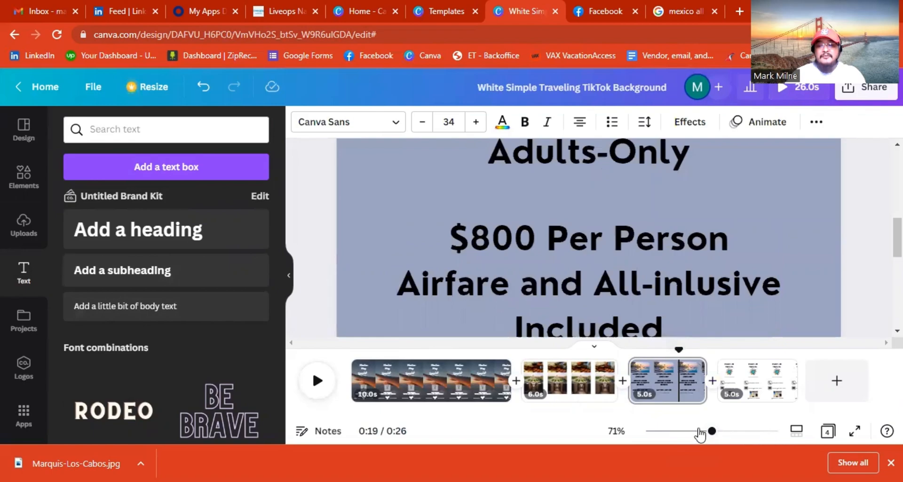
{"action": "scroll", "coordinate": [648, 299], "scroll_direction": "down", "scroll_amount": 6}
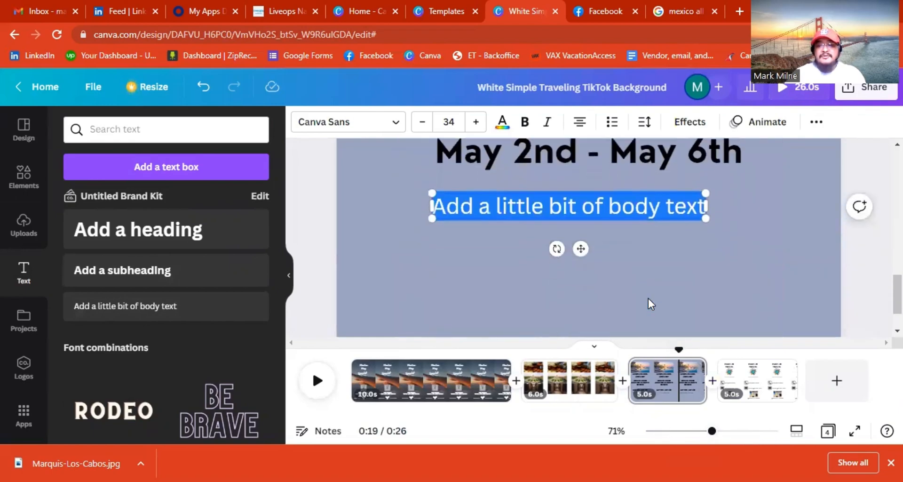
{"action": "scroll", "coordinate": [646, 299], "scroll_direction": "up", "scroll_amount": 3}
{"action": "scroll", "coordinate": [646, 299], "scroll_direction": "down", "scroll_amount": 2}
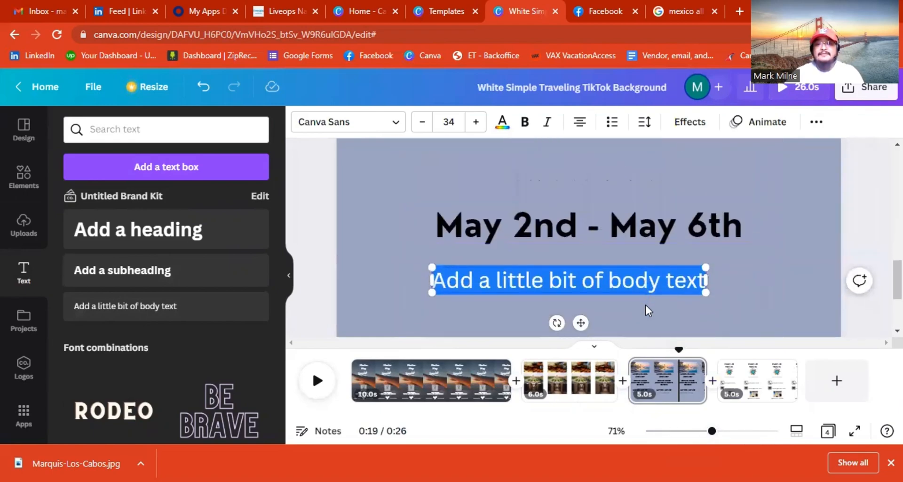
{"action": "key", "text": "Delete"}
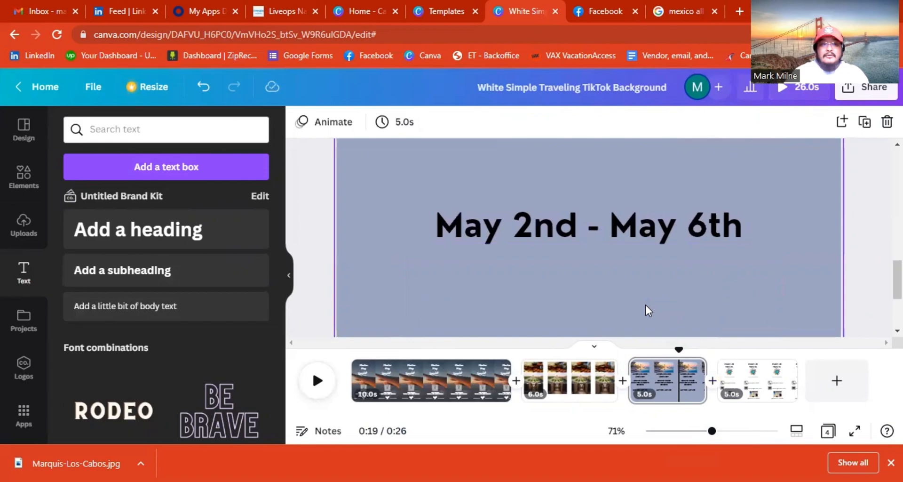
Add body text under the dates reading '*Pricing and availability is subject to change*'.
{"action": "left_click", "coordinate": [143, 310]}
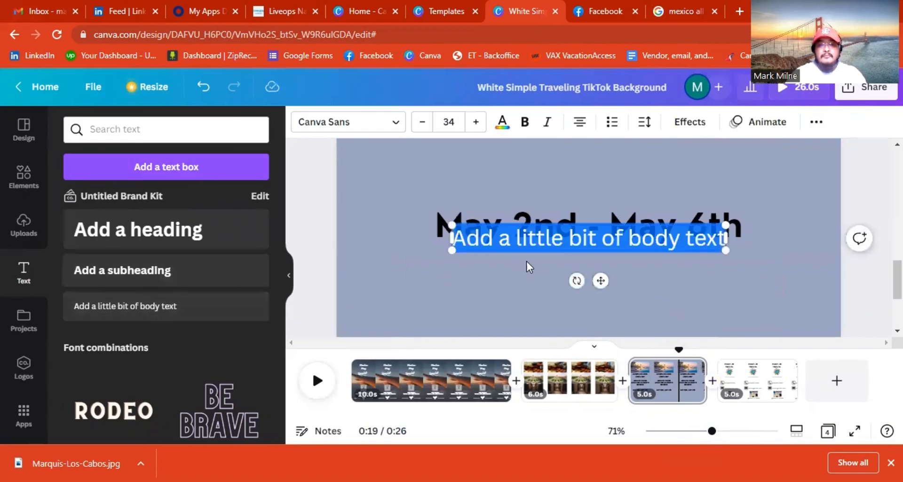
{"action": "left_click_drag", "start_coordinate": [604, 281], "coordinate": [600, 323]}
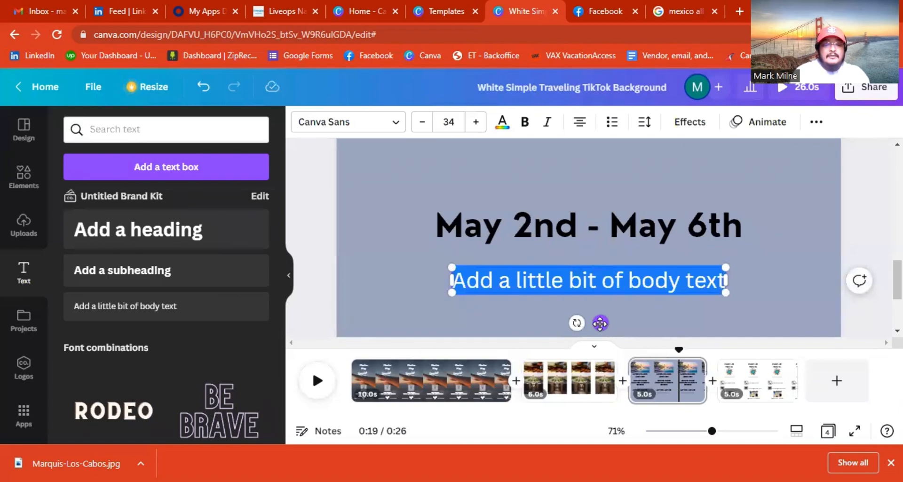
{"action": "key", "text": "BackSpace"}
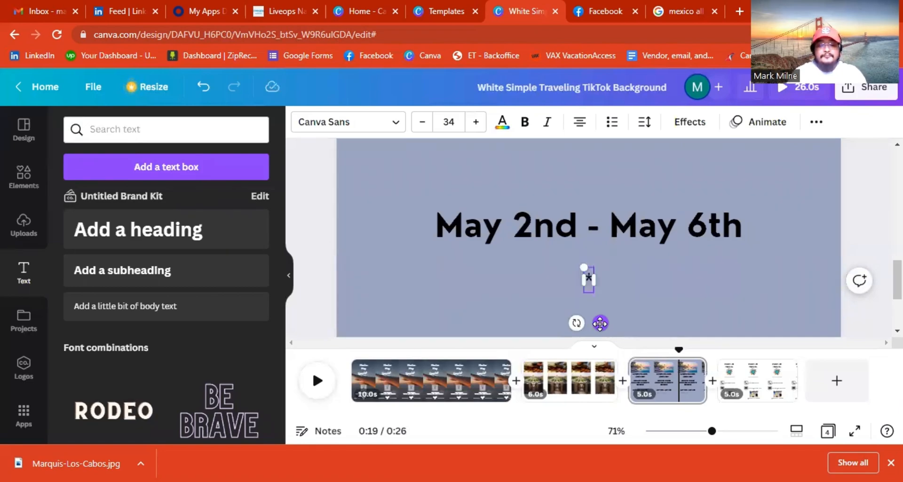
{"action": "type", "text": "*Pri"}
{"action": "type", "text": "cing and"}
{"action": "type", "text": " availab"}
{"action": "type", "text": "ility"}
{"action": "type", "text": " is subj"}
{"action": "type", "text": "uect"}
{"action": "key", "text": "BackSpace"}
{"action": "key", "text": "BackSpace"}
{"action": "key", "text": "BackSpace"}
{"action": "key", "text": "BackSpace"}
{"action": "type", "text": "ect"}
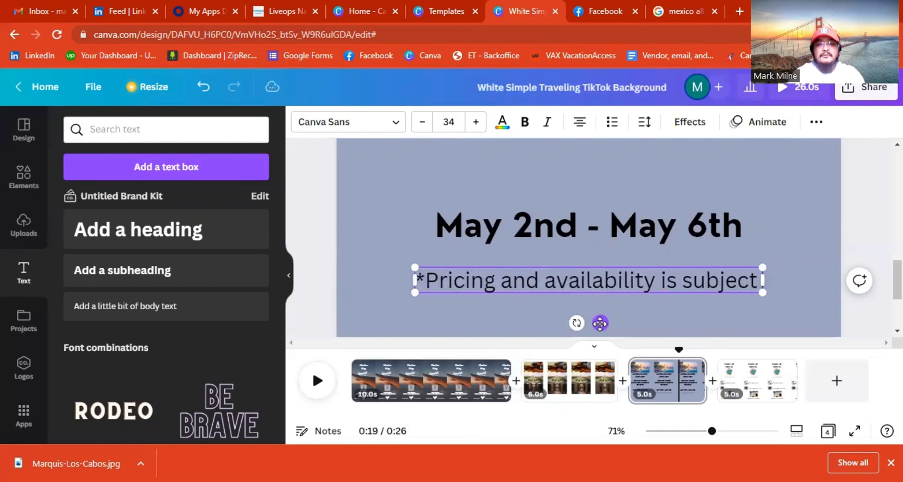
{"action": "type", "text": " s"}
{"action": "key", "text": "BackSpace"}
{"action": "key", "text": "BackSpace"}
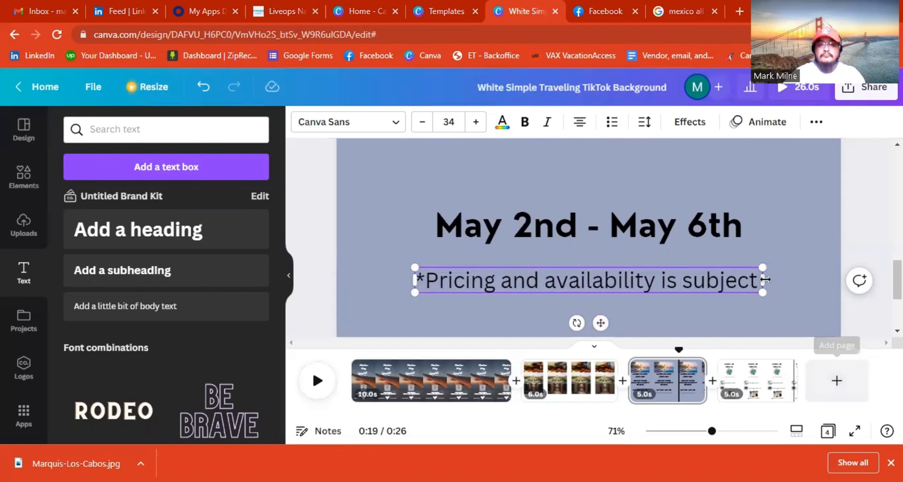
{"action": "left_click_drag", "start_coordinate": [754, 277], "coordinate": [855, 323]}
{"action": "key", "text": "Right"}
{"action": "type", "text": "is sub"}
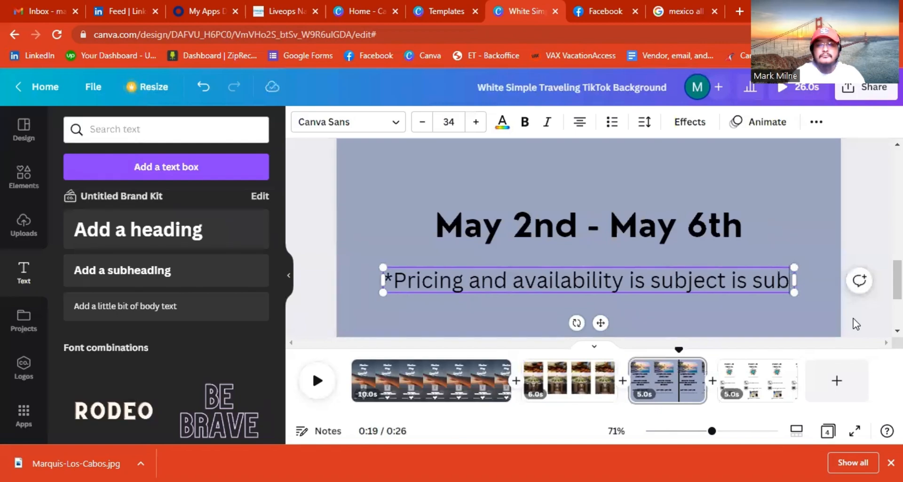
{"action": "key", "text": "BackSpace"}
{"action": "key", "text": "BackSpace"}
{"action": "key", "text": "BackSpace"}
{"action": "key", "text": "BackSpace"}
{"action": "key", "text": "BackSpace"}
{"action": "key", "text": "BackSpace"}
{"action": "key", "text": "BackSpace"}
{"action": "key", "text": "Return"}
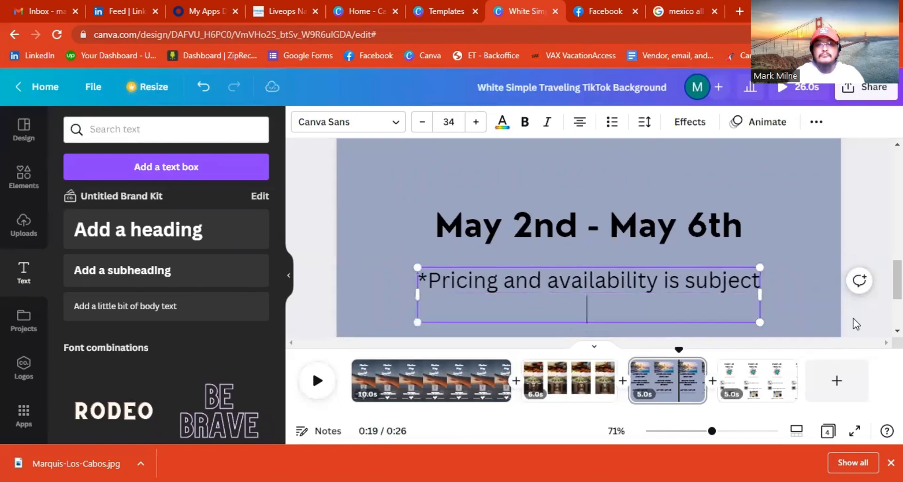
{"action": "type", "text": "is subject to chan"}
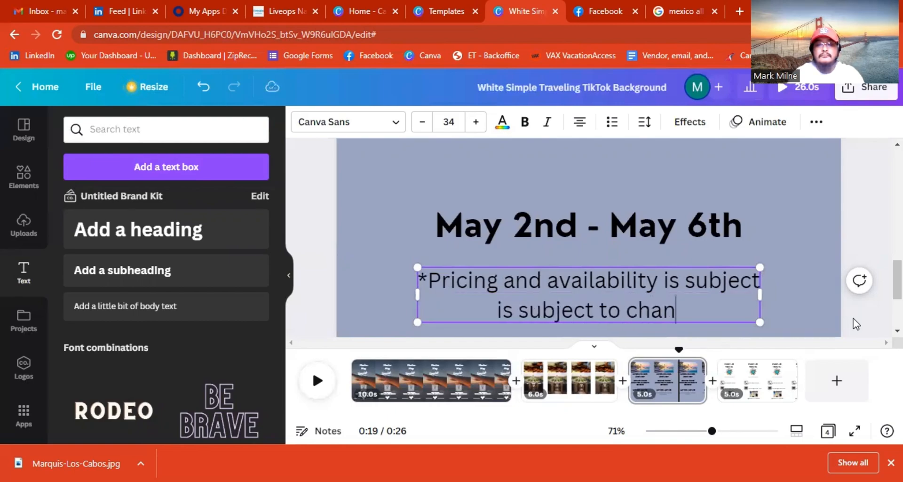
{"action": "type", "text": "ge"}
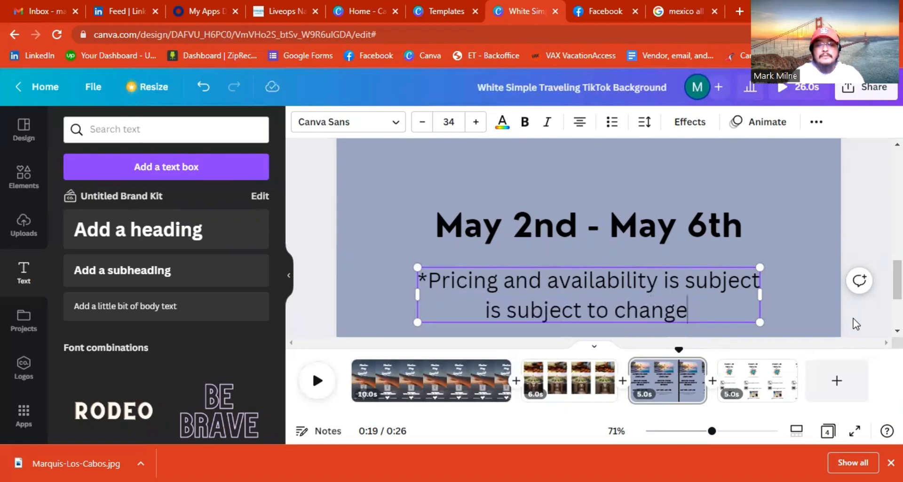
{"action": "type", "text": "*"}
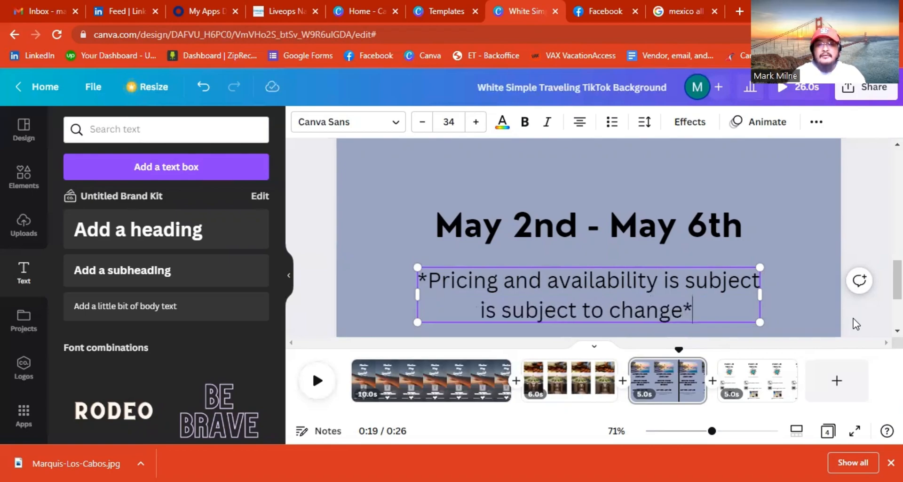
Add the lines '**Licensed, bonded and insured Travel Agent**' beneath the pricing note.
{"action": "key", "text": "Return"}
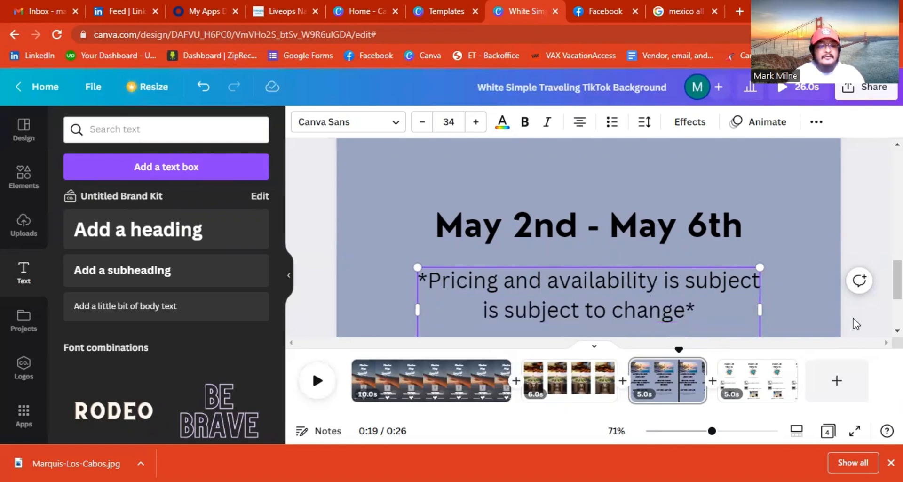
{"action": "type", "text": "*"}
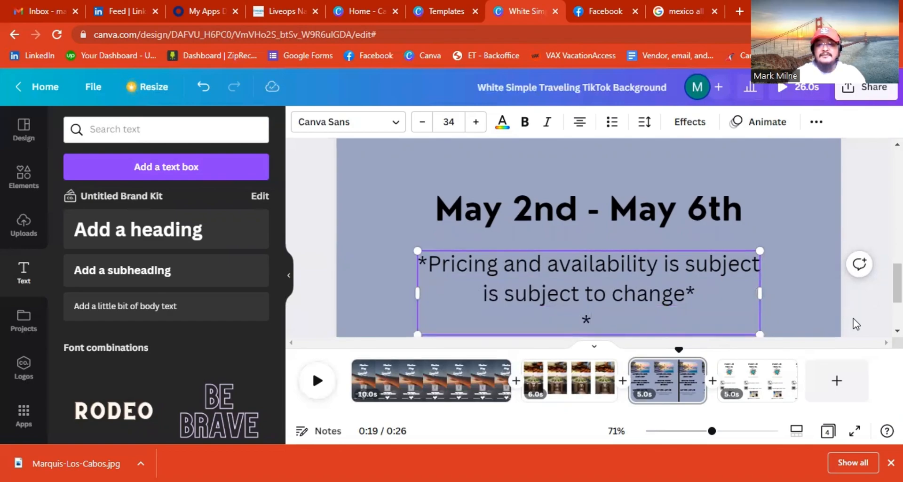
{"action": "type", "text": "*"}
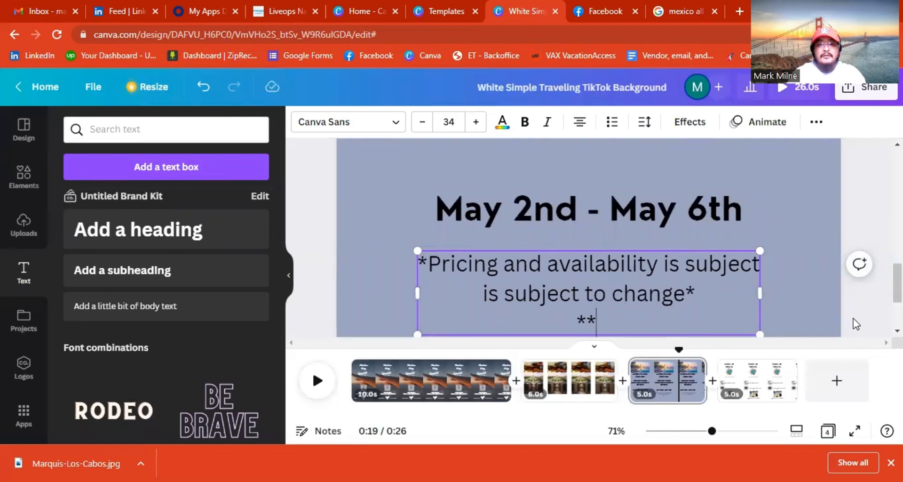
{"action": "type", "text": "Licence"}
{"action": "key", "text": "BackSpace"}
{"action": "key", "text": "BackSpace"}
{"action": "key", "text": "BackSpace"}
{"action": "type", "text": "se"}
{"action": "key", "text": "BackSpace"}
{"action": "key", "text": "BackSpace"}
{"action": "type", "text": "nsed"}
{"action": "key", "text": "BackSpace"}
{"action": "type", "text": ", "}
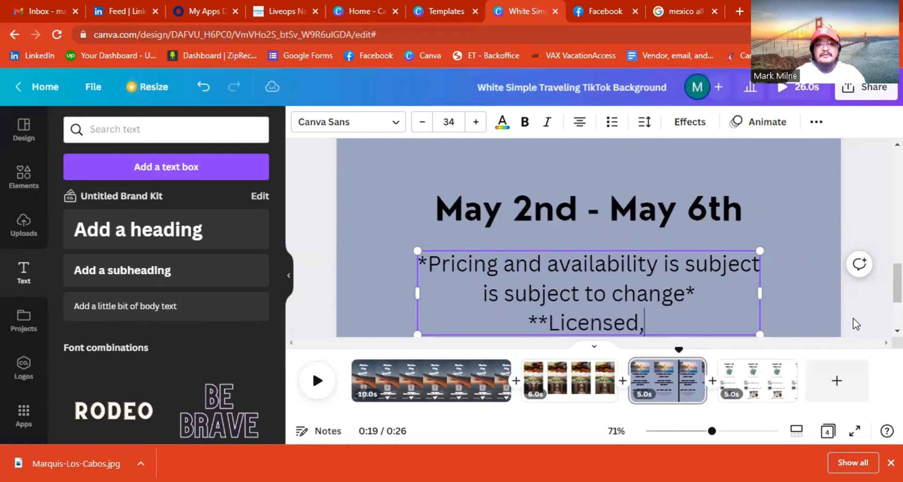
{"action": "type", "text": "bond"}
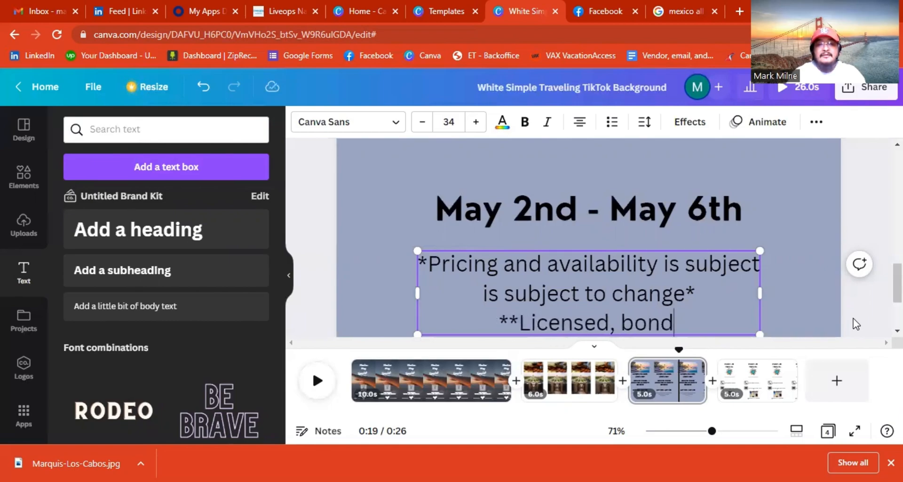
{"action": "type", "text": "ed and insured"}
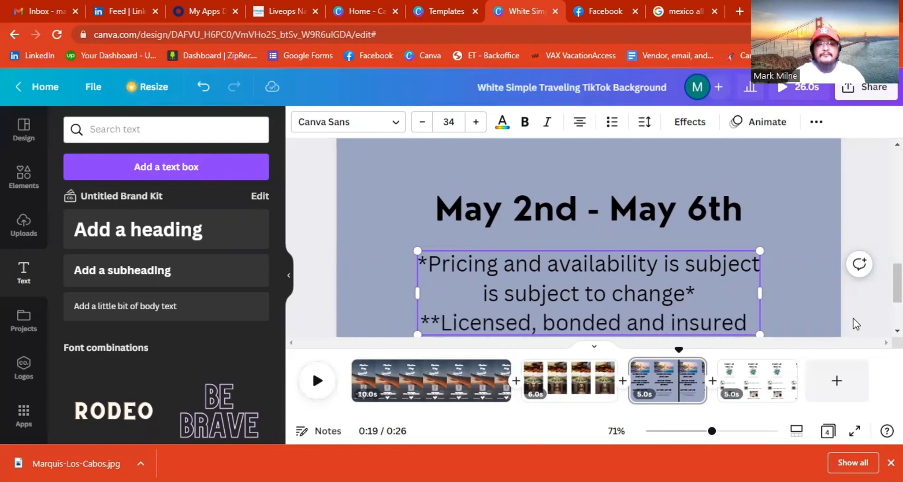
{"action": "key", "text": "Return"}
{"action": "type", "text": "Travel "}
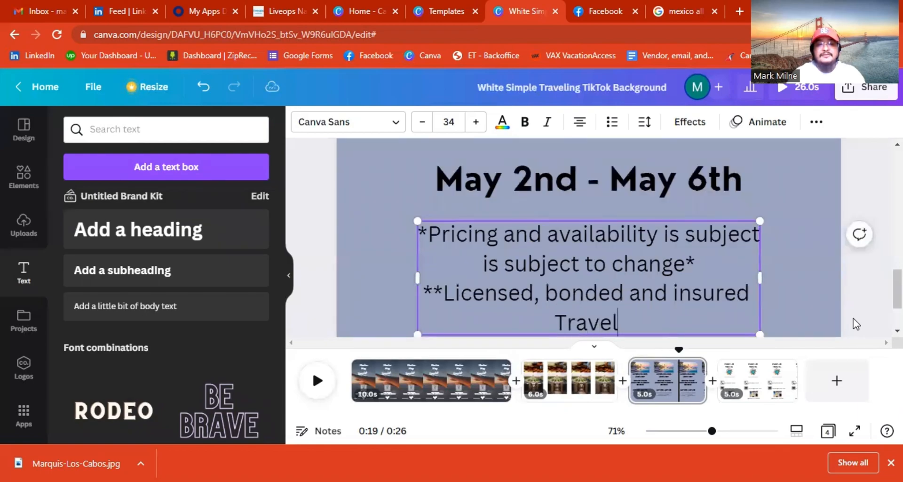
{"action": "type", "text": "Agent"}
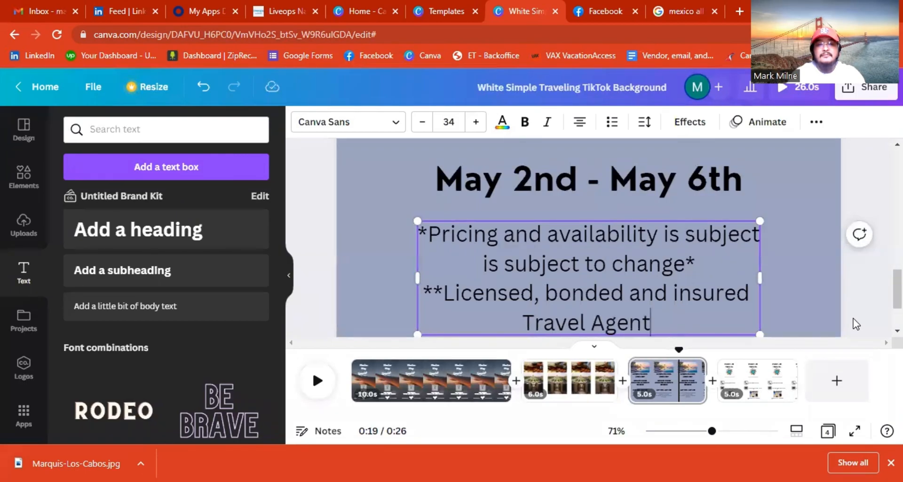
{"action": "type", "text": "**"}
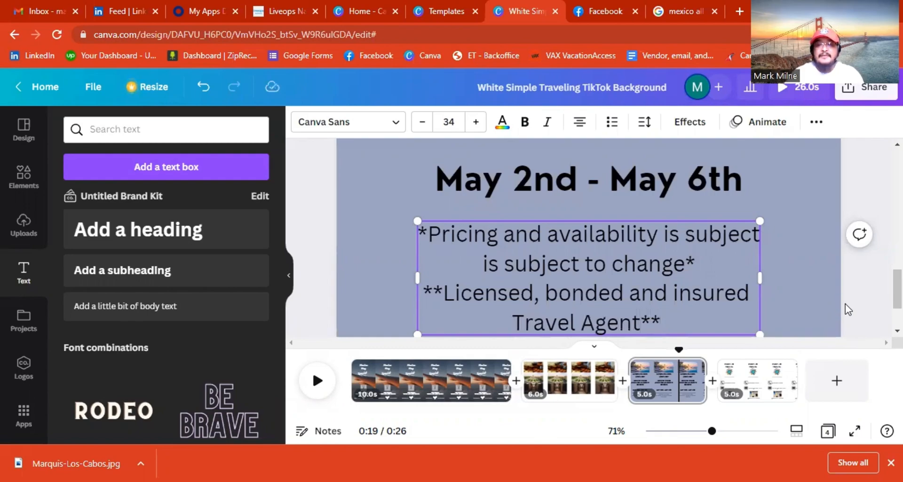
Zoom out to about 14% and move the disclaimer text to the bottom, beneath May 2nd - May 6th.
{"action": "left_click_drag", "start_coordinate": [713, 432], "coordinate": [657, 435]}
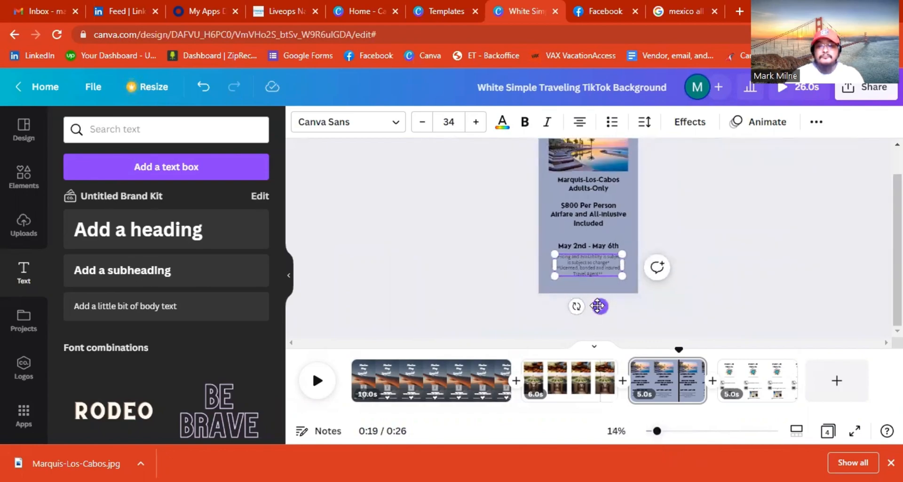
{"action": "left_click_drag", "start_coordinate": [599, 307], "coordinate": [599, 335]}
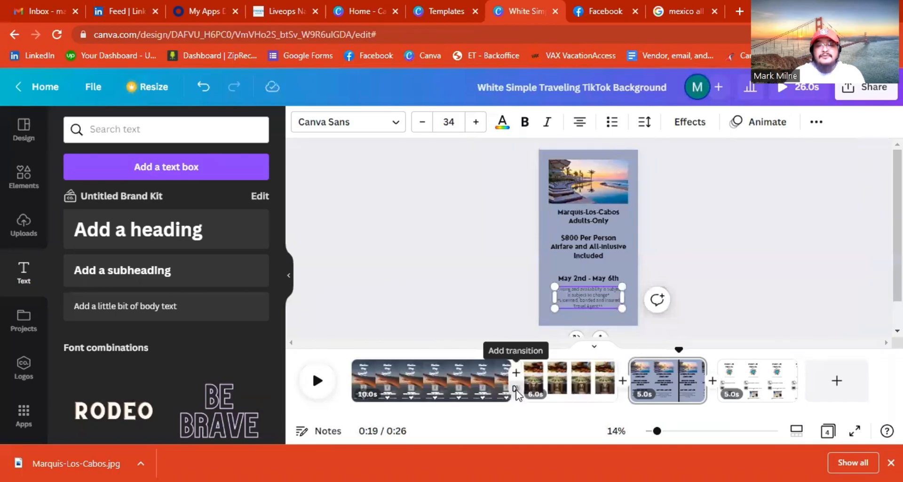
Add a down-right Color Wipe transition in the lightest colour and apply it between all pages.
{"action": "left_click", "coordinate": [516, 390]}
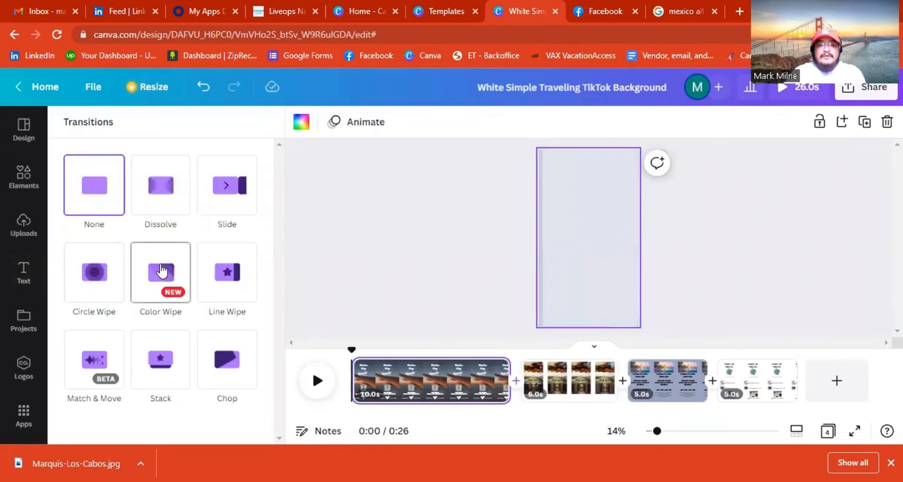
{"action": "left_click", "coordinate": [161, 272]}
{"action": "scroll", "coordinate": [161, 272], "scroll_direction": "down", "scroll_amount": 3}
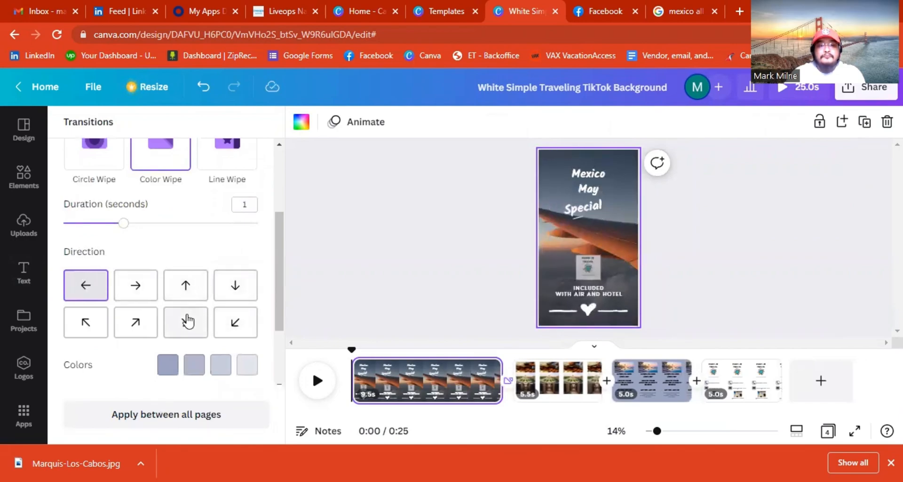
{"action": "left_click", "coordinate": [188, 322]}
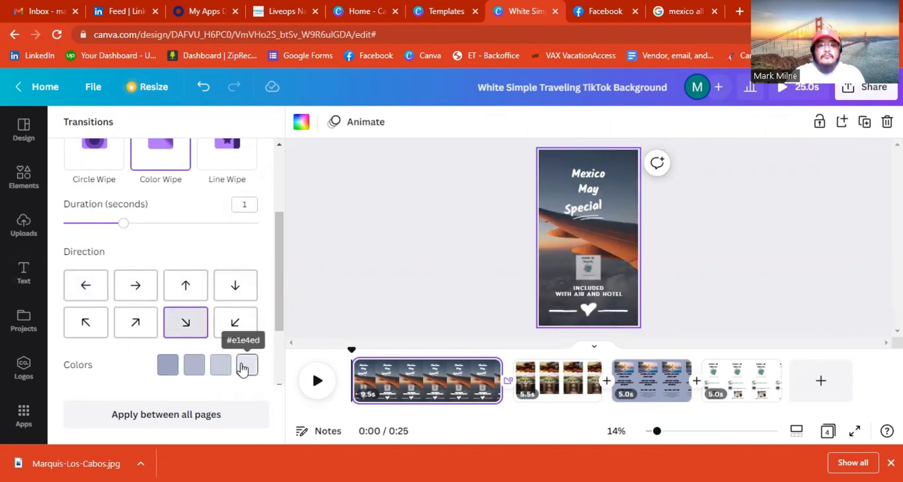
{"action": "left_click", "coordinate": [240, 367]}
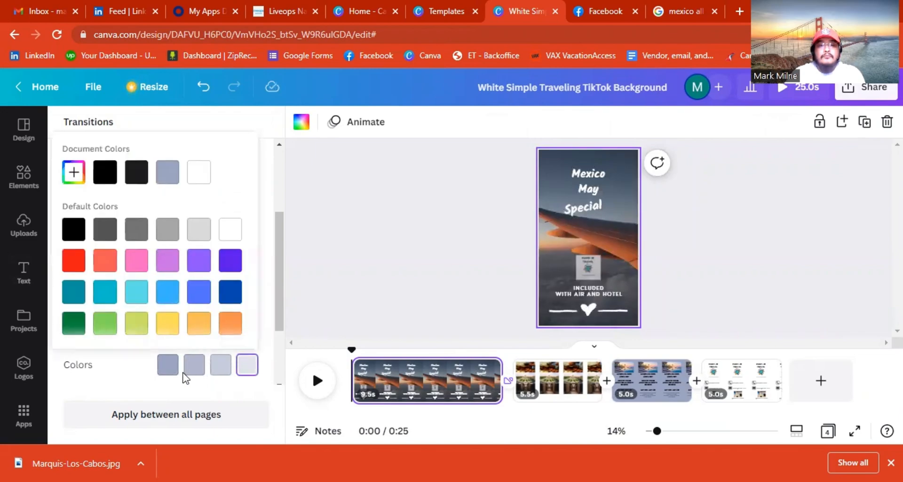
{"action": "scroll", "coordinate": [183, 375], "scroll_direction": "down", "scroll_amount": 1}
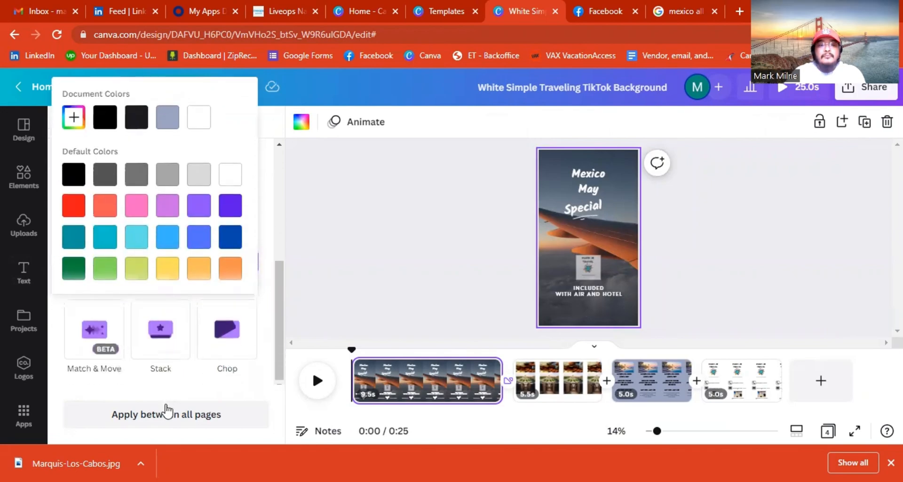
{"action": "left_click", "coordinate": [171, 415]}
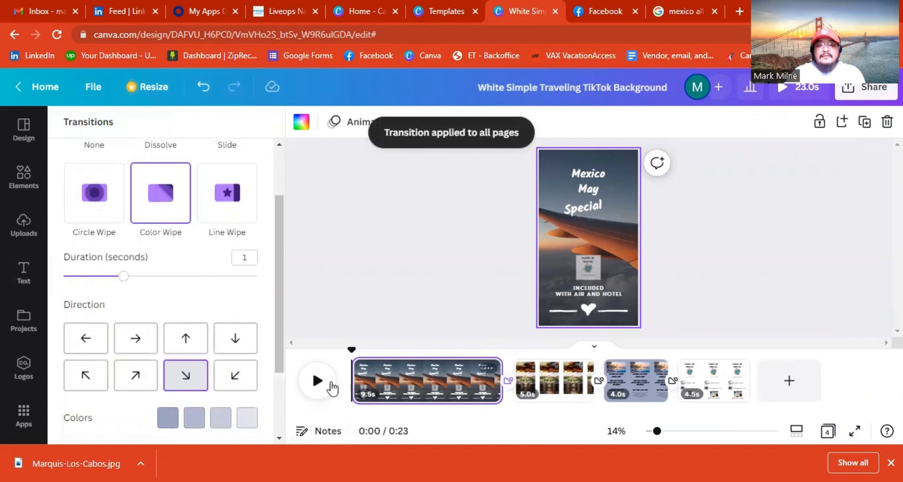
{"action": "left_click", "coordinate": [318, 380]}
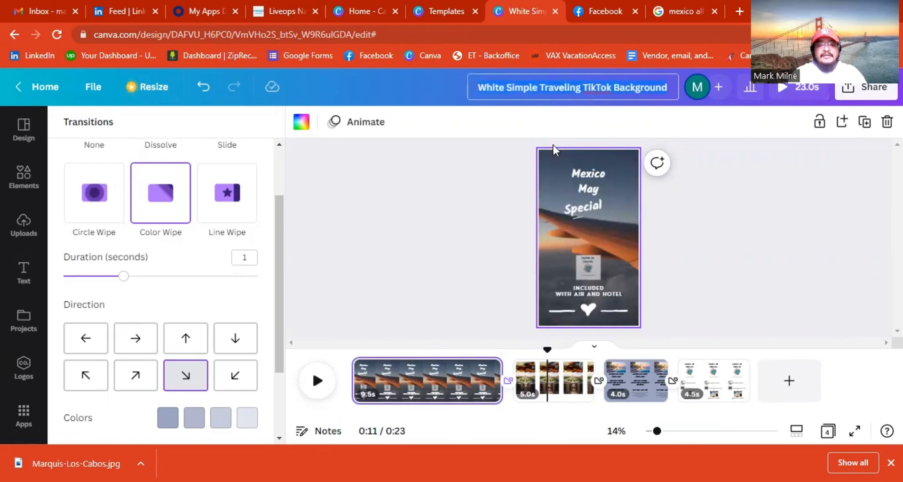
Retitle the design to the agent's name followed by 'Travel Mexico Mock' and confirm it.
{"action": "key", "text": "ctrl+a"}
{"action": "type", "text": "Ma"}
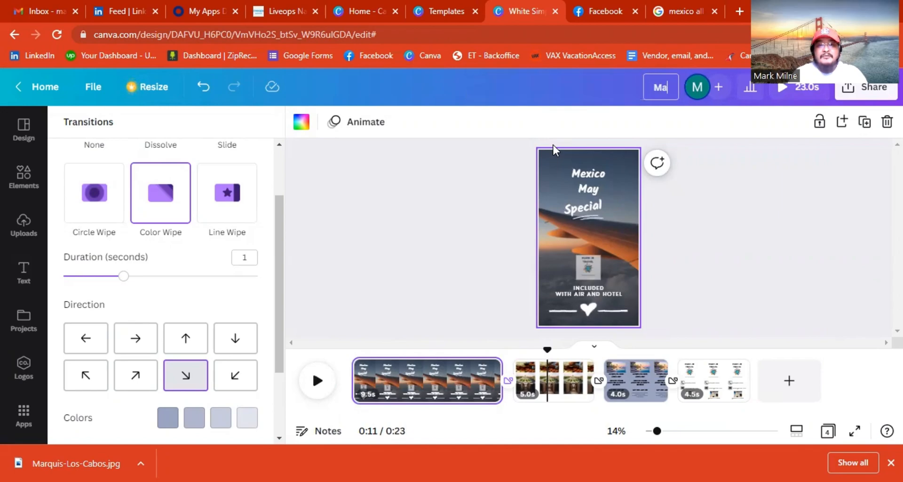
{"action": "type", "text": "rk Jr T"}
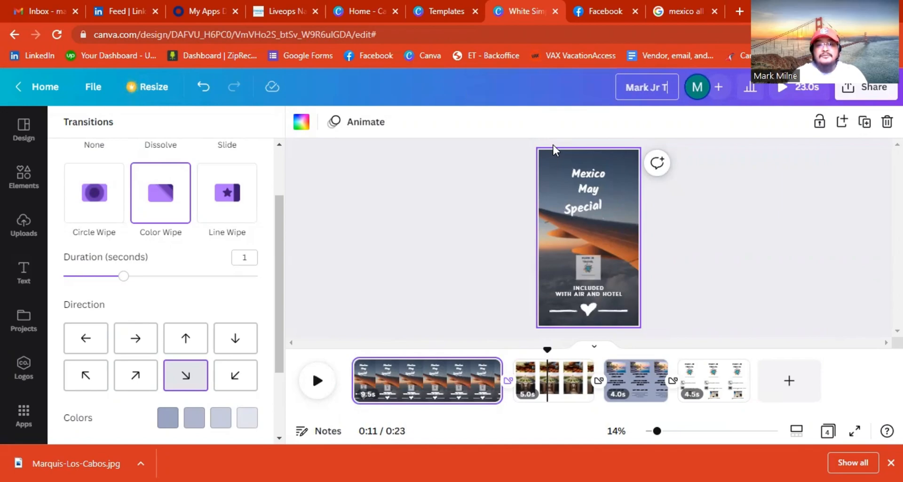
{"action": "type", "text": "ravel Mexi"}
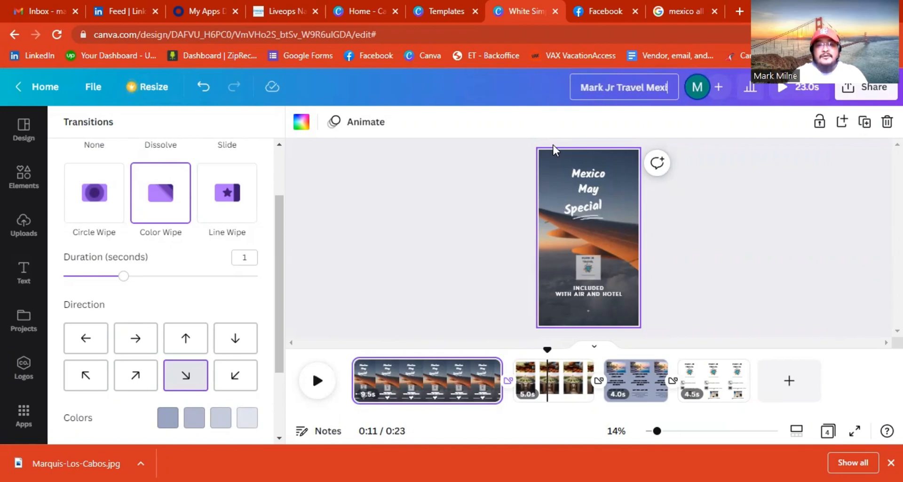
{"action": "type", "text": "co Mock"}
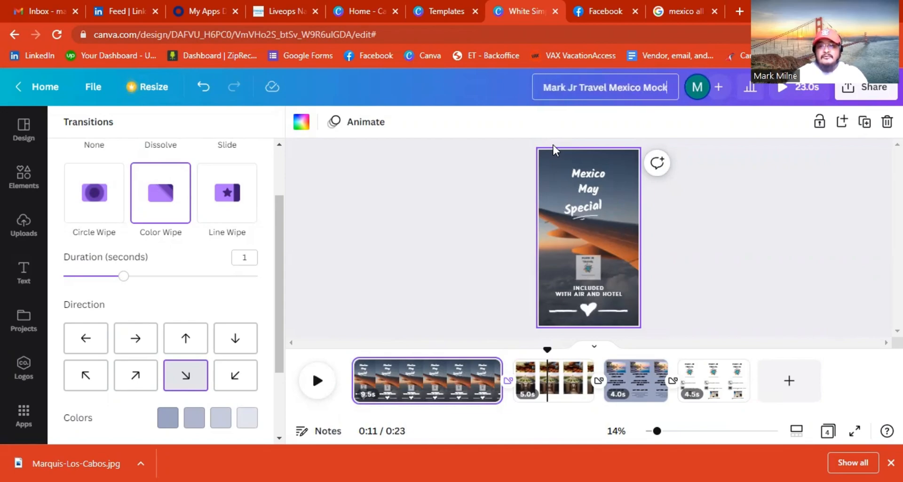
{"action": "left_click", "coordinate": [739, 279]}
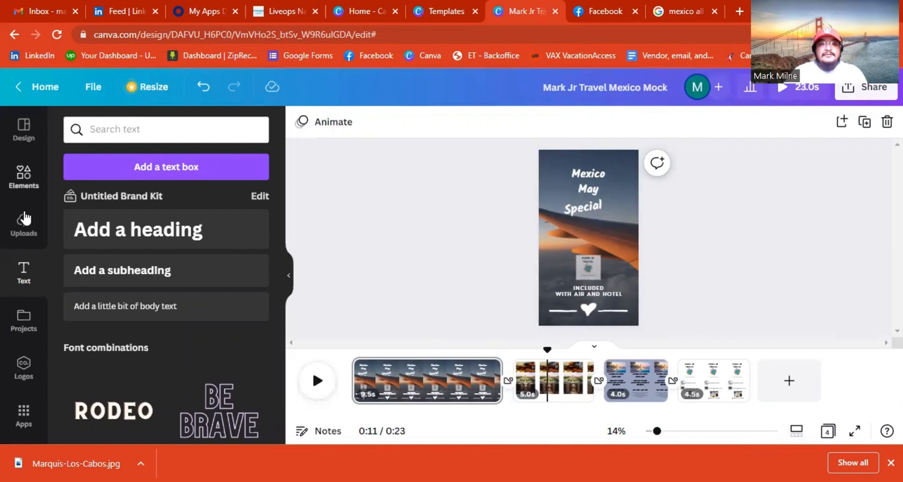
Replace the old Elements search with a search for 'Mexico'.
{"action": "left_click", "coordinate": [26, 176]}
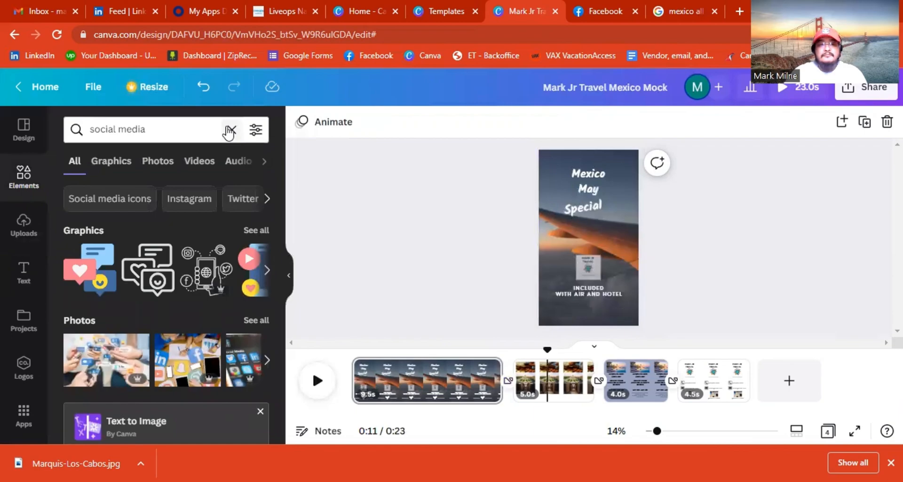
{"action": "left_click", "coordinate": [231, 129]}
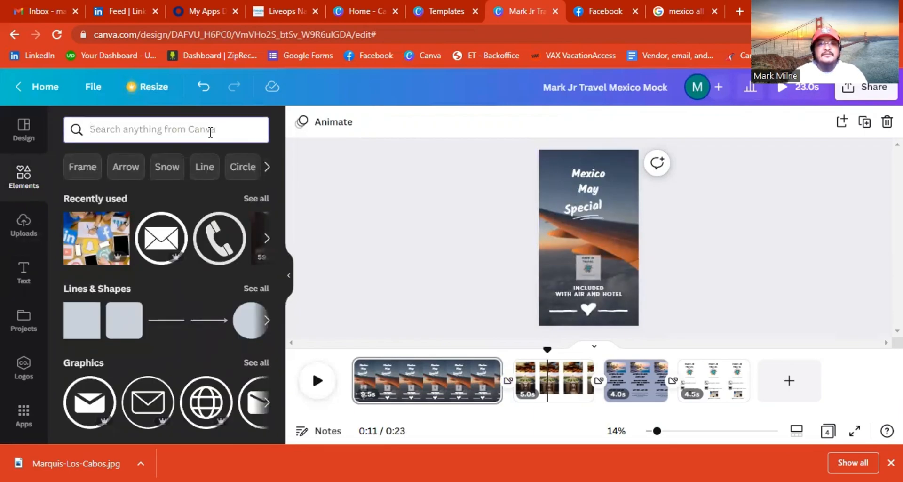
{"action": "type", "text": "Meixo"}
{"action": "key", "text": "BackSpace"}
{"action": "key", "text": "BackSpace"}
{"action": "key", "text": "BackSpace"}
{"action": "type", "text": "xico"}
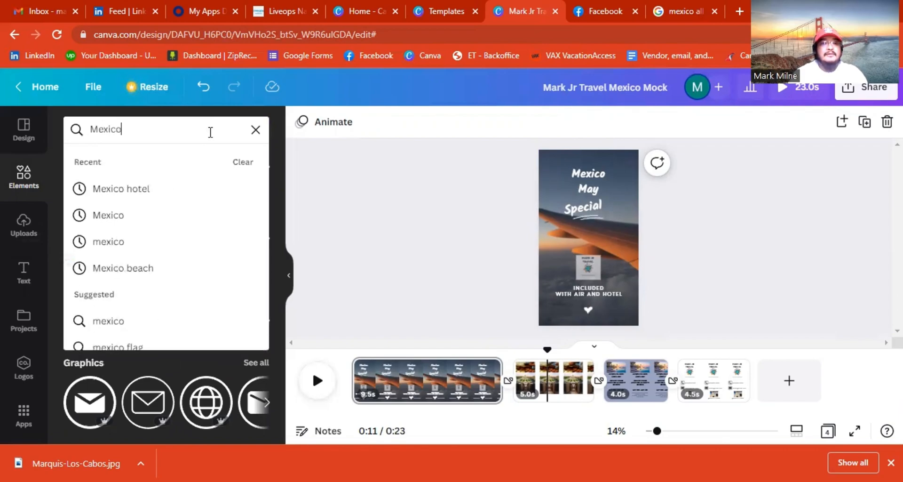
{"action": "key", "text": "Return"}
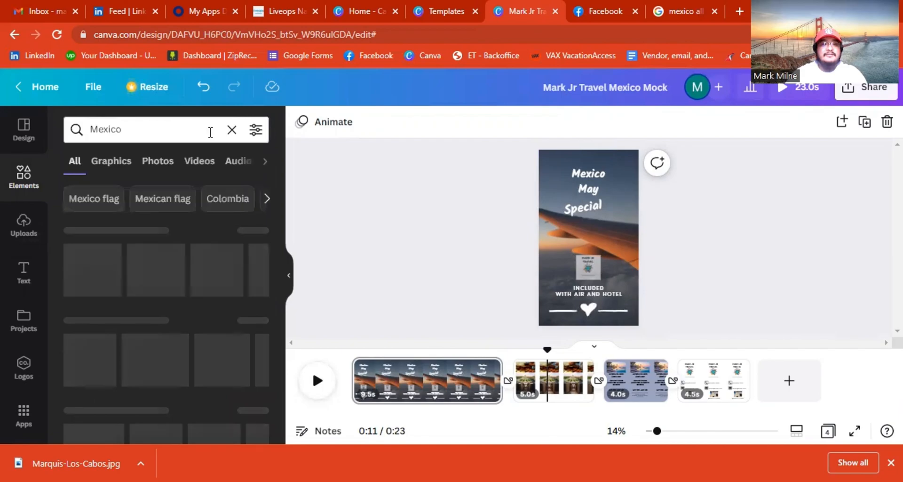
Show only the audio results and preview the Tango de la Muerte track.
{"action": "left_click", "coordinate": [232, 162]}
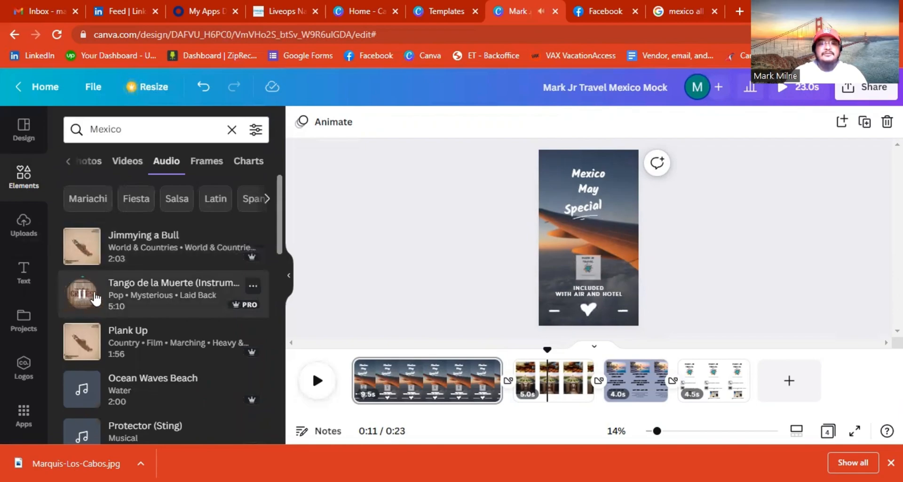
{"action": "left_click", "coordinate": [88, 296]}
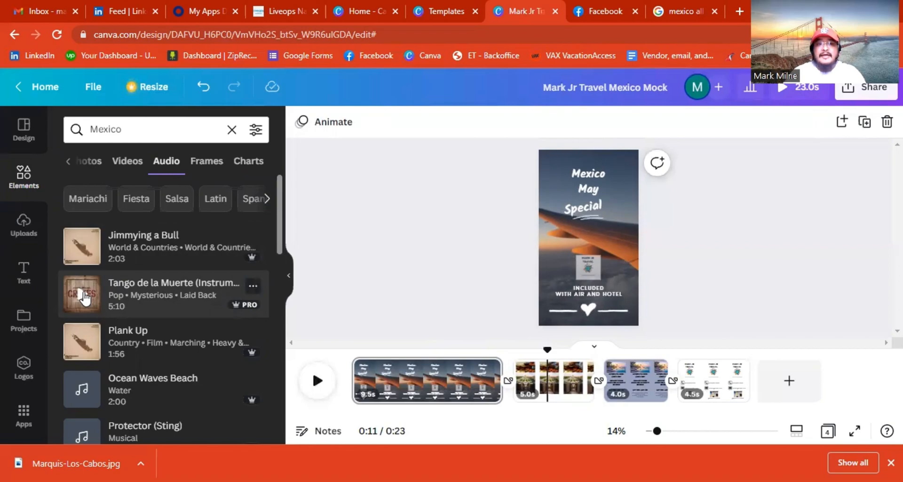
{"action": "left_click", "coordinate": [84, 297]}
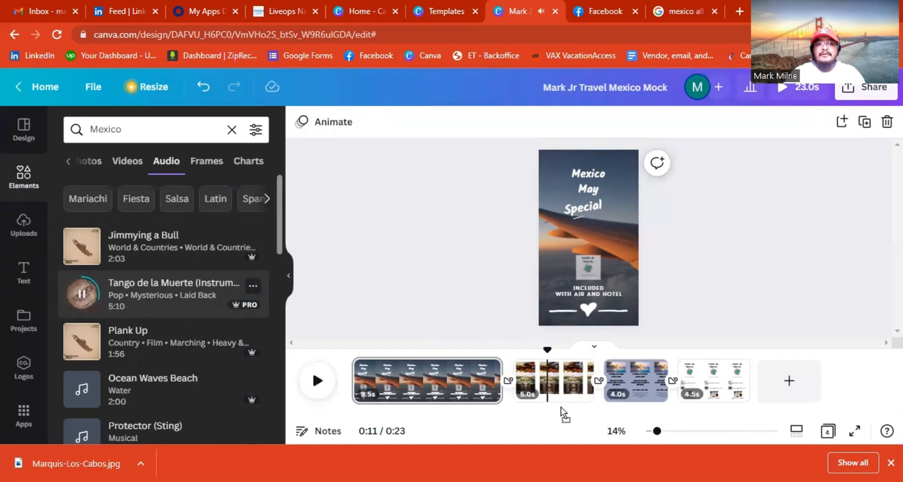
Add Tango de la Muerte as a 22.9s soundtrack under the four pages and stop its preview.
{"action": "mouse_move", "coordinate": [376, 394]}
{"action": "left_mouse_down"}
{"action": "mouse_move", "coordinate": [354, 392]}
{"action": "mouse_move", "coordinate": [387, 388]}
{"action": "left_mouse_up"}
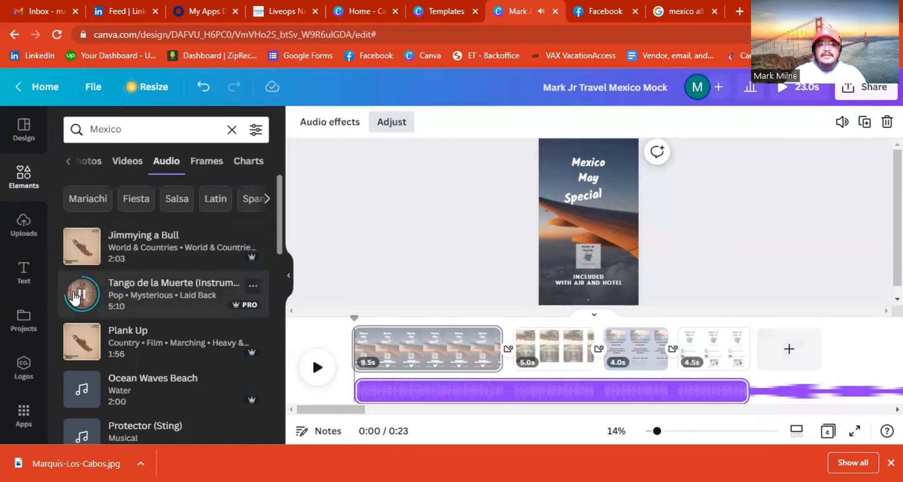
{"action": "left_click", "coordinate": [75, 295]}
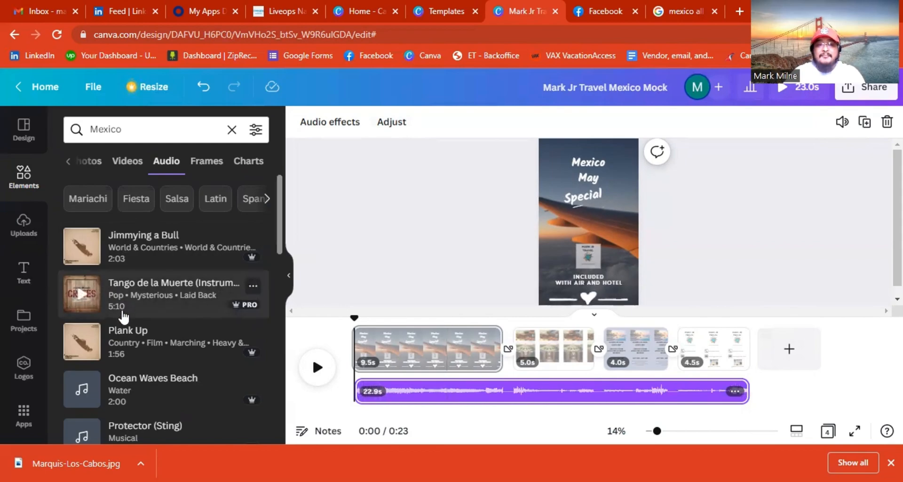
{"action": "scroll", "coordinate": [155, 266], "scroll_direction": "down", "scroll_amount": 4}
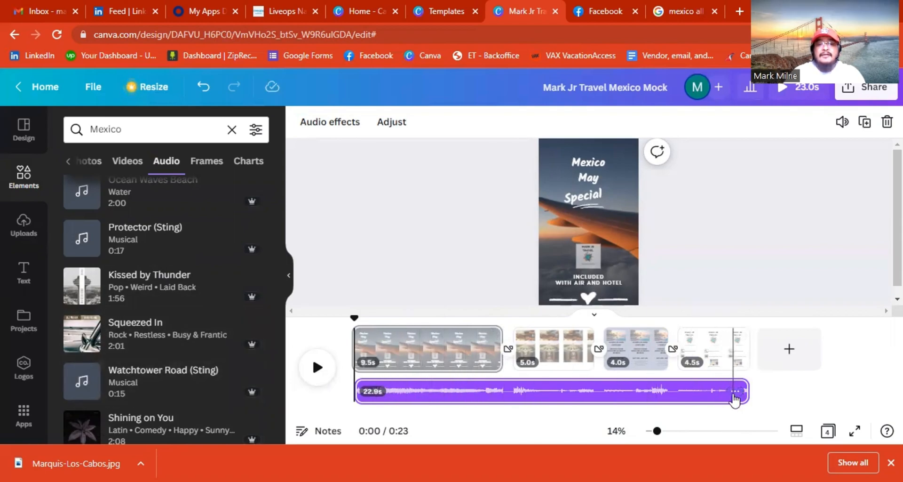
Set the soundtrack's audio effects to a 2-second fade in and a 5-second fade out.
{"action": "left_click", "coordinate": [735, 392]}
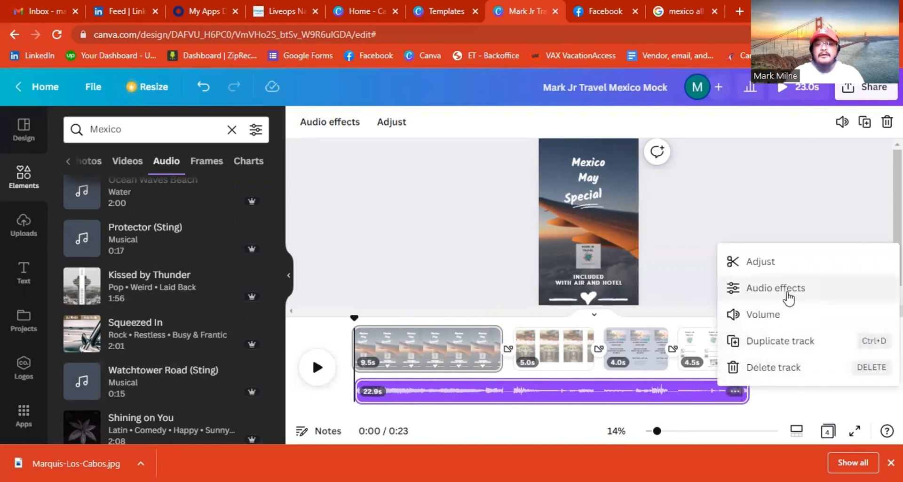
{"action": "left_click", "coordinate": [787, 297]}
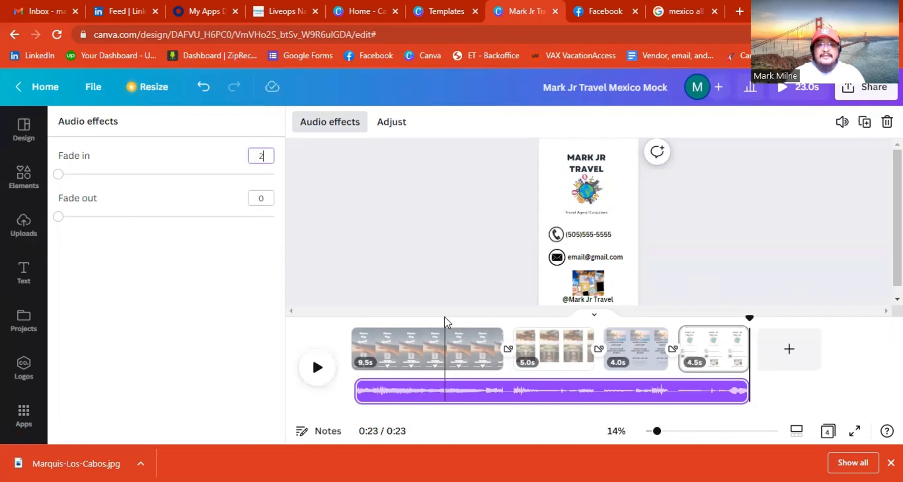
{"action": "key", "text": "Return"}
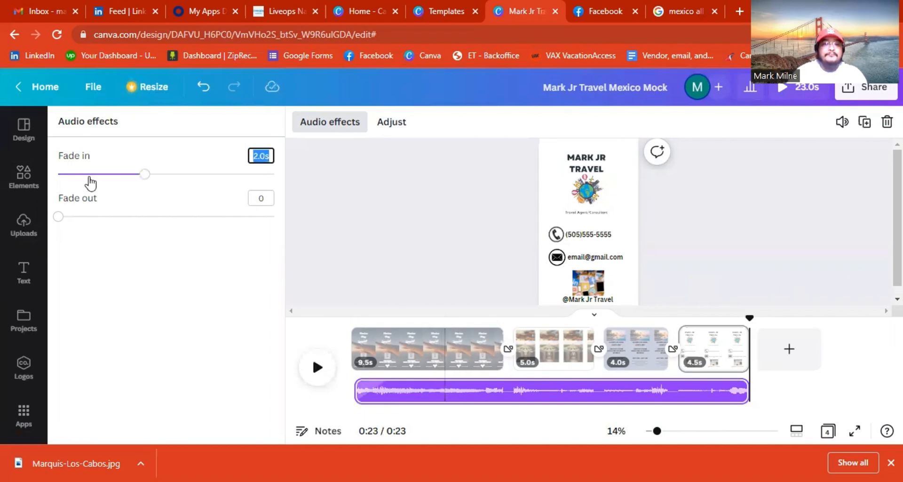
{"action": "left_click", "coordinate": [262, 198]}
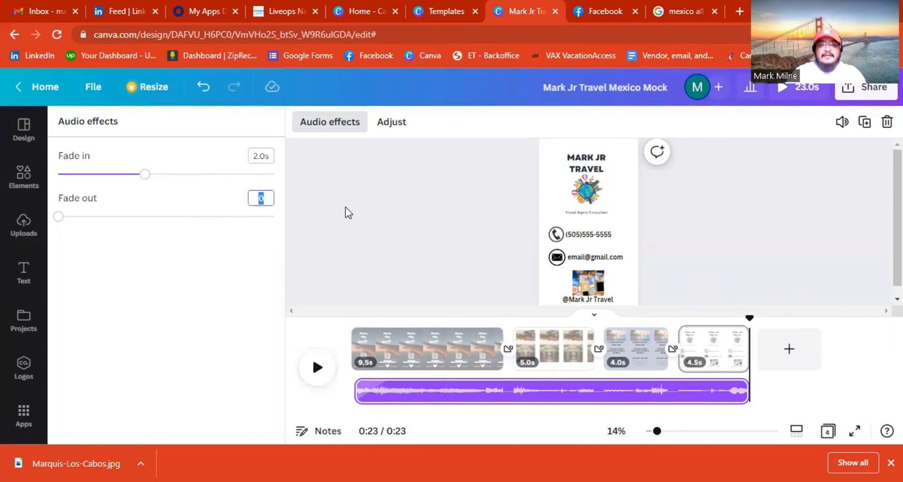
{"action": "key", "text": "Return"}
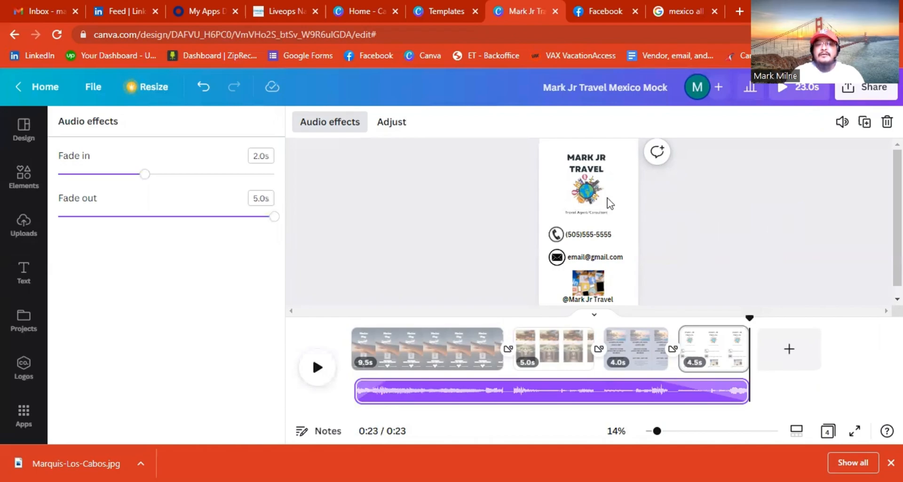
Select the contact page, the Marquis-Los-Cabos page and the food-and-hallway page in the timeline.
{"action": "left_click", "coordinate": [716, 359]}
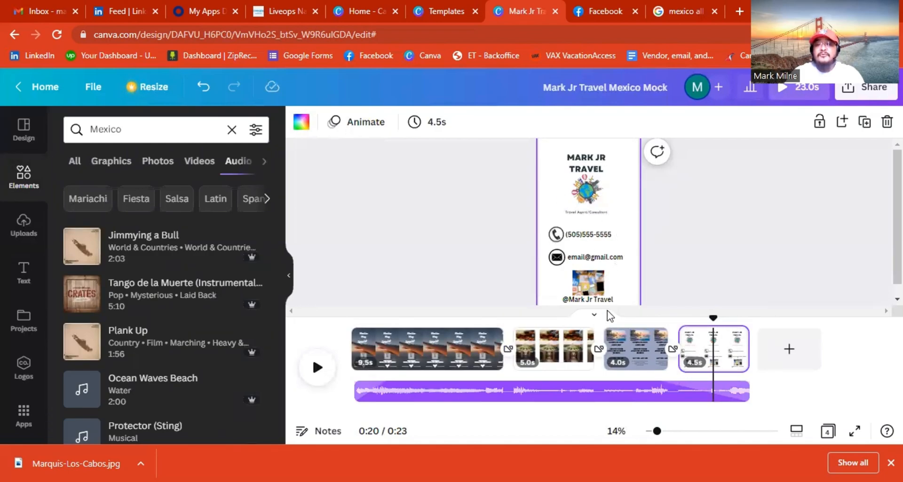
{"action": "left_click", "coordinate": [629, 351]}
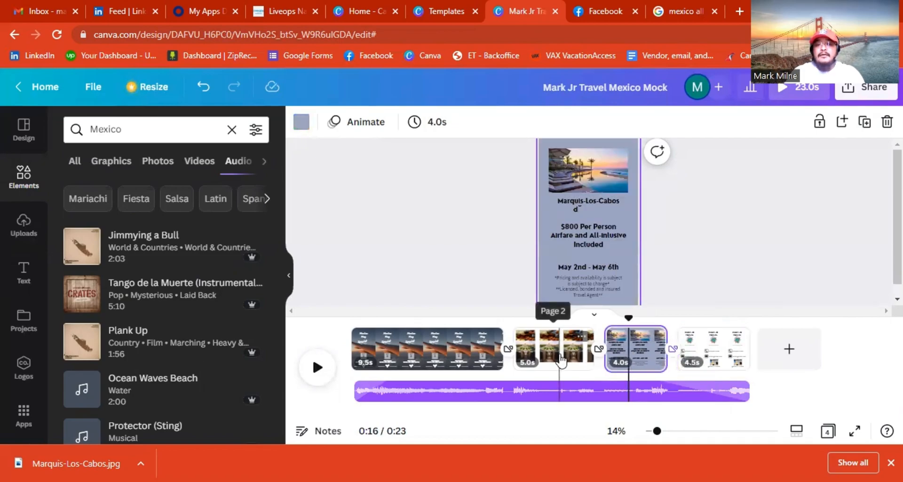
{"action": "left_click", "coordinate": [487, 367]}
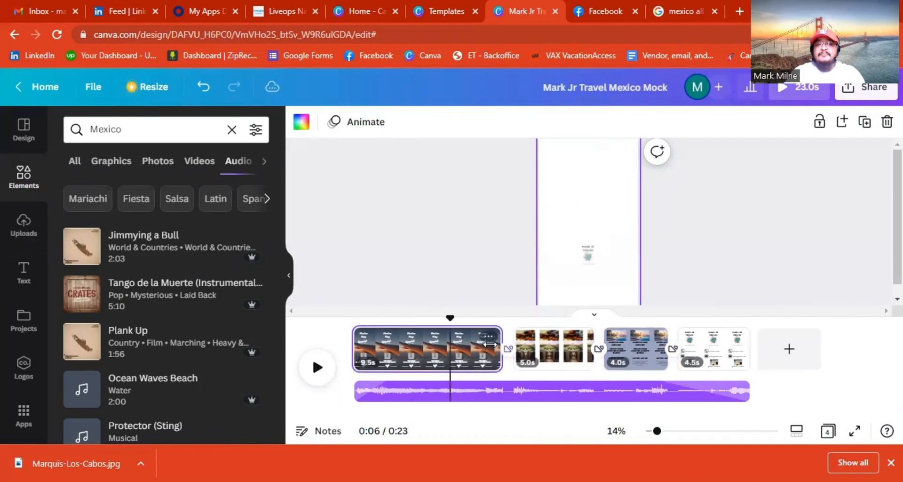
{"action": "left_click", "coordinate": [477, 356]}
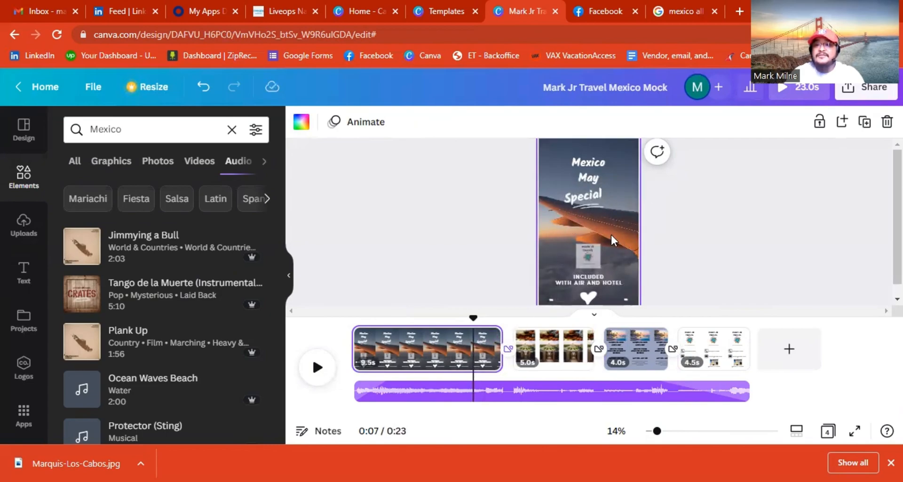
{"action": "left_click", "coordinate": [565, 347]}
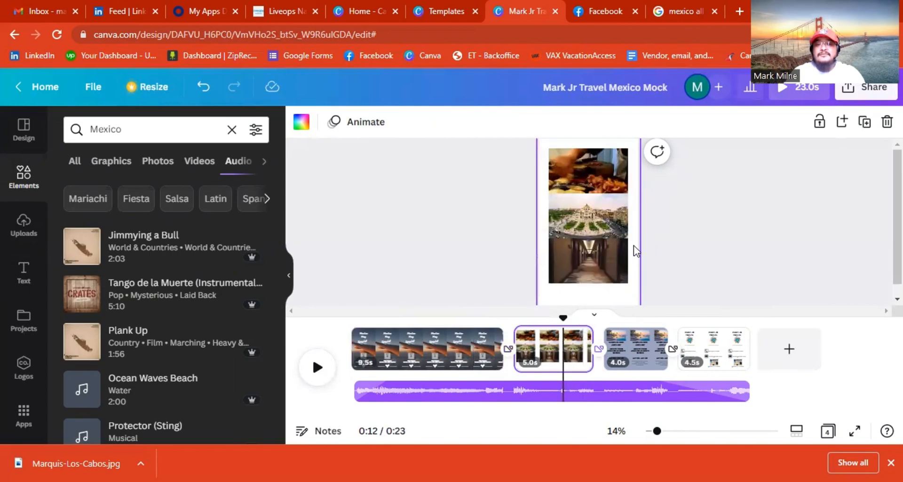
{"action": "left_click", "coordinate": [637, 334]}
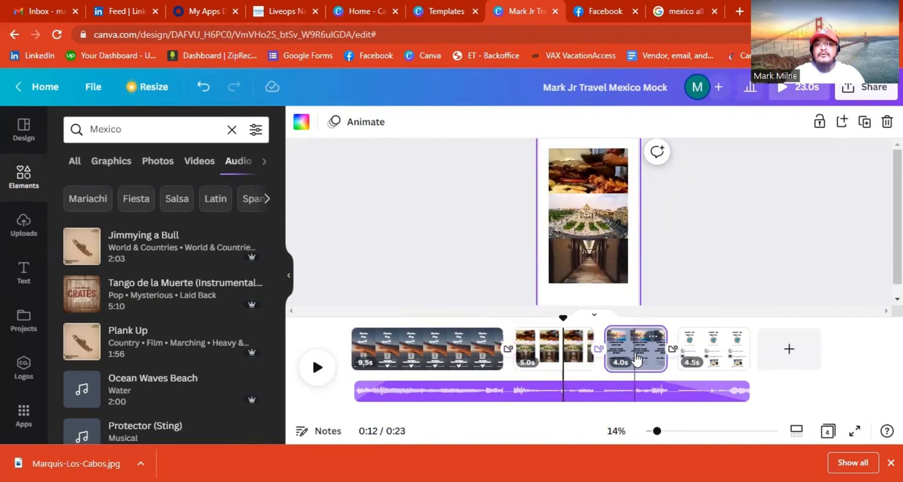
{"action": "left_click", "coordinate": [568, 357]}
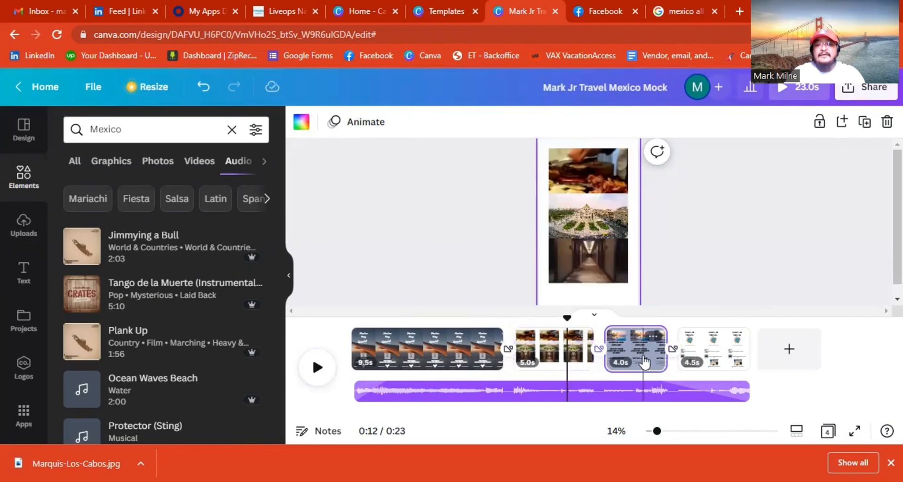
{"action": "left_click", "coordinate": [644, 360]}
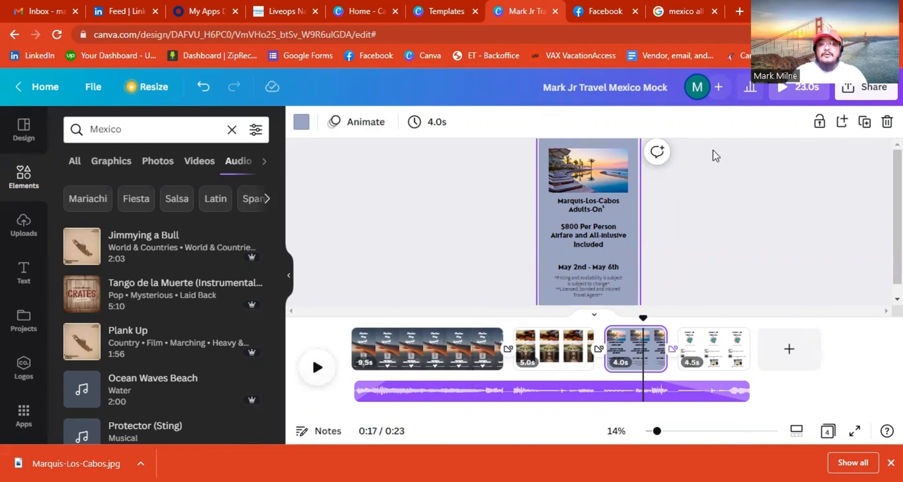
{"action": "key", "text": "space"}
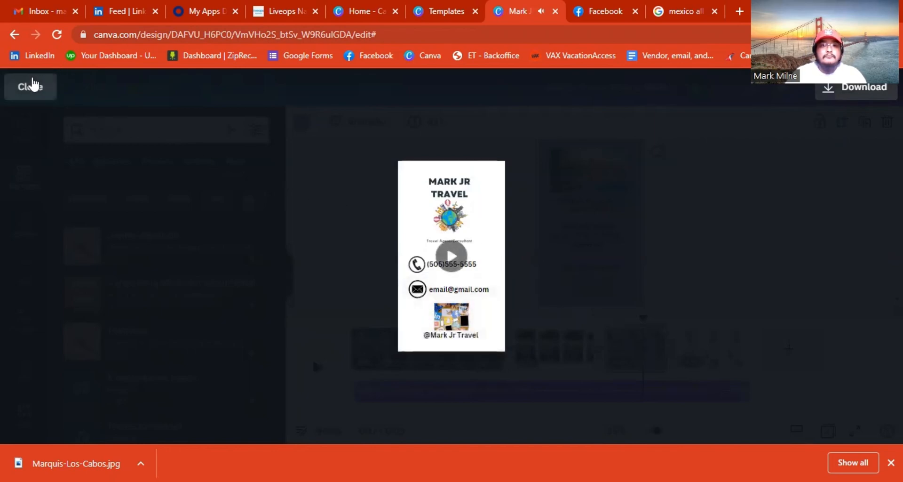
{"action": "left_click", "coordinate": [25, 88]}
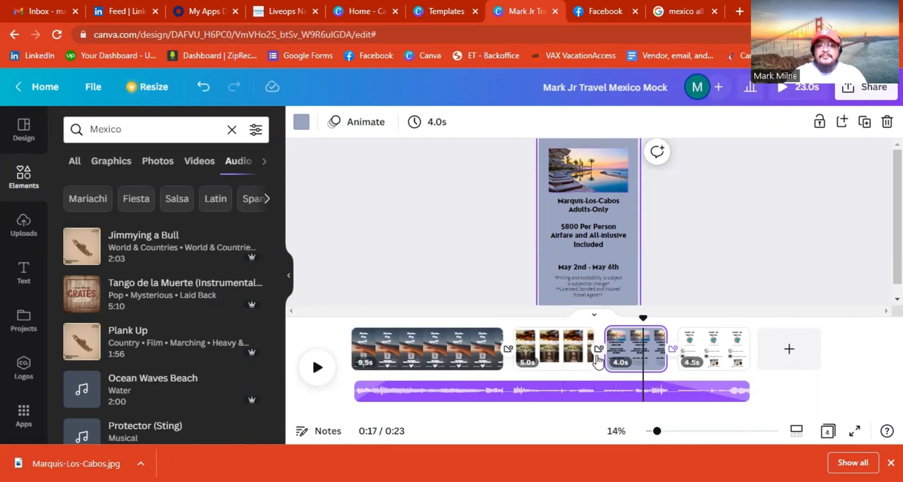
Resize the pages in the timeline, trimming the opening page, so they run 6, 6, 6 and 9 seconds.
{"action": "mouse_move", "coordinate": [591, 358]}
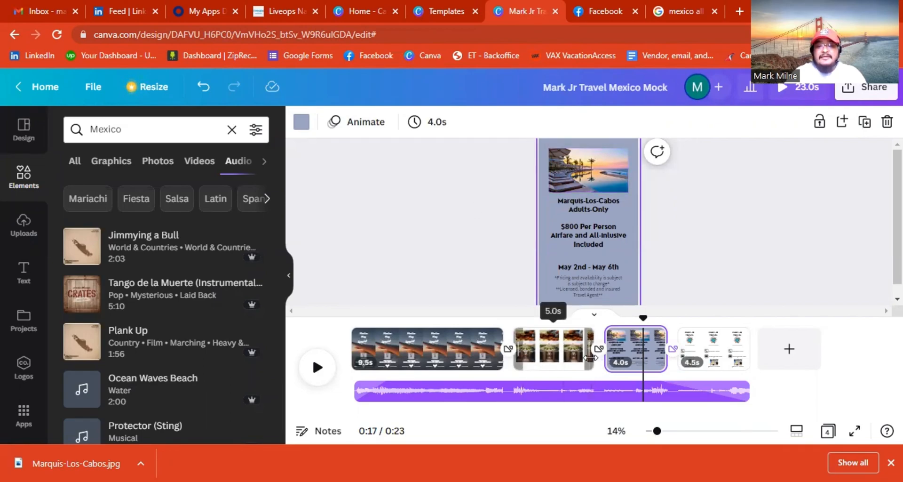
{"action": "left_click_drag", "start_coordinate": [594, 358], "coordinate": [610, 356]}
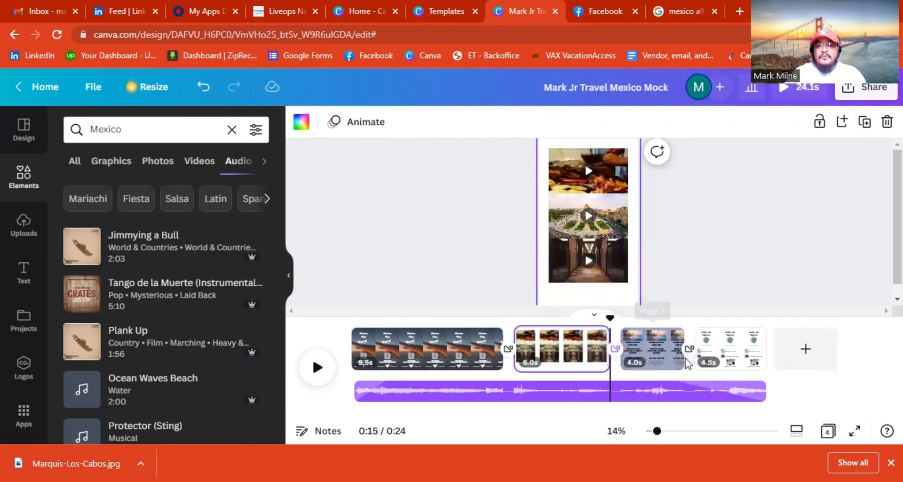
{"action": "mouse_move", "coordinate": [681, 360]}
{"action": "left_click_drag", "start_coordinate": [685, 360], "coordinate": [713, 357]}
{"action": "mouse_move", "coordinate": [796, 365]}
{"action": "mouse_move", "coordinate": [799, 364]}
{"action": "left_mouse_down"}
{"action": "mouse_move", "coordinate": [824, 353]}
{"action": "mouse_move", "coordinate": [790, 358]}
{"action": "left_mouse_up"}
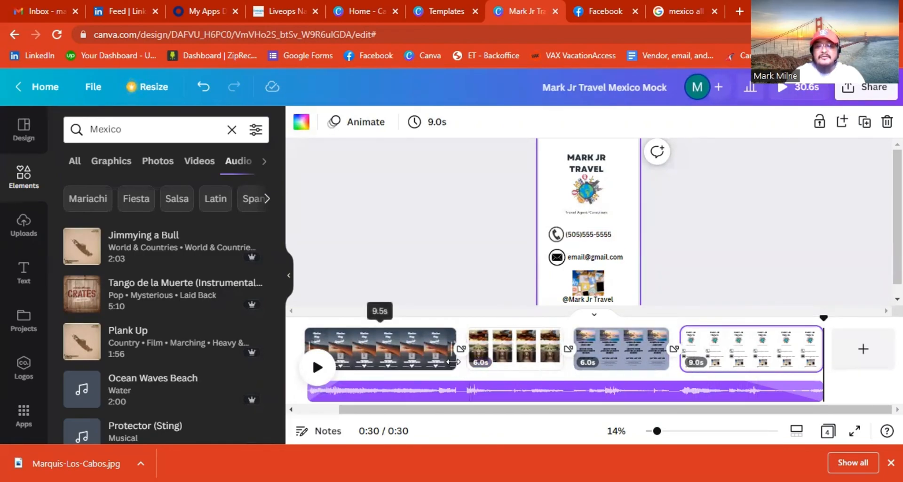
{"action": "left_click_drag", "start_coordinate": [450, 359], "coordinate": [410, 362]}
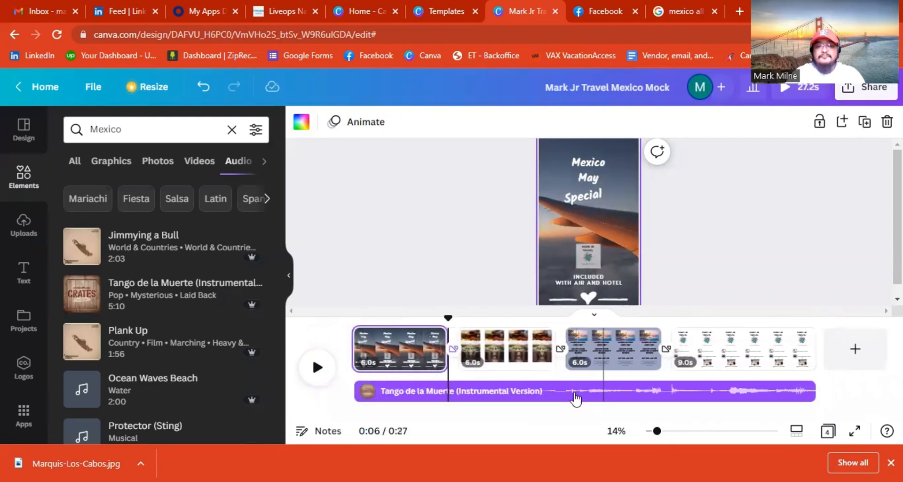
{"action": "left_click", "coordinate": [317, 368]}
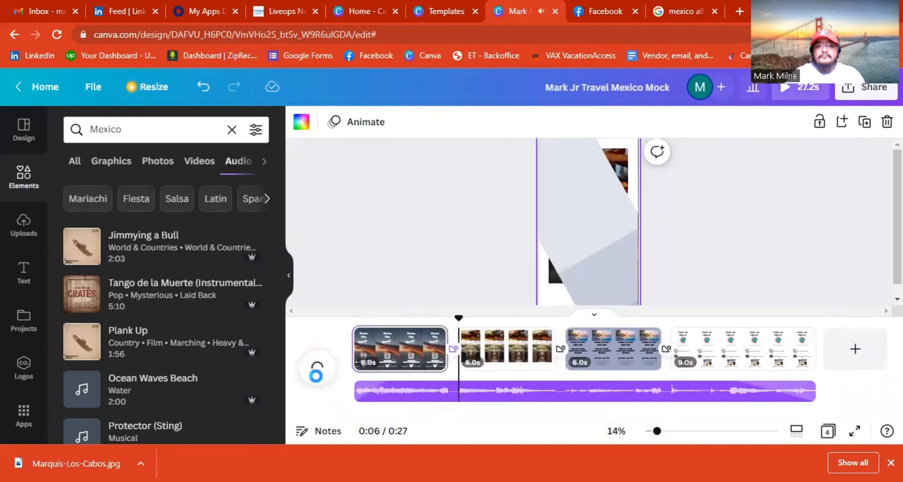
{"action": "left_click", "coordinate": [319, 380]}
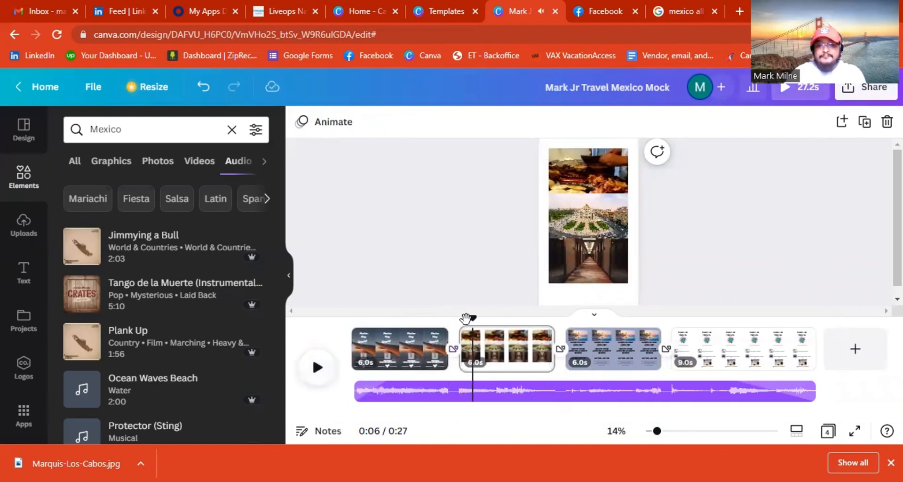
{"action": "left_click_drag", "start_coordinate": [469, 318], "coordinate": [358, 318]}
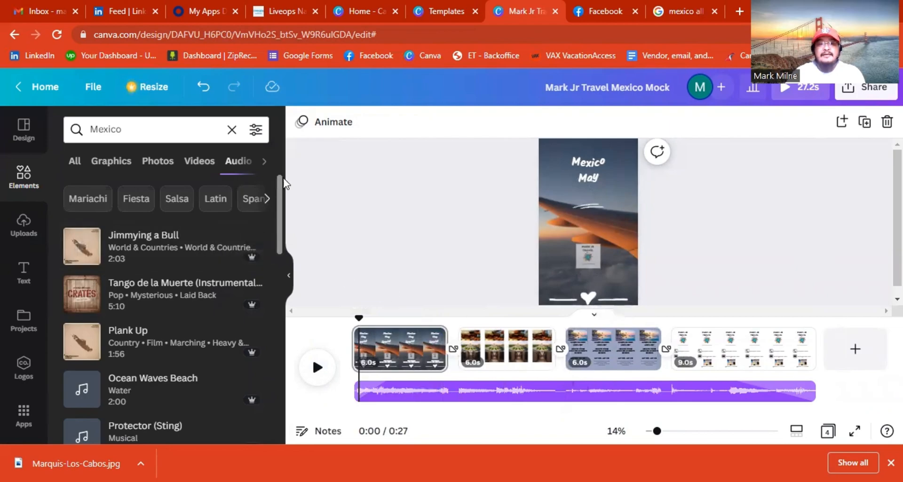
{"action": "left_click", "coordinate": [206, 88]}
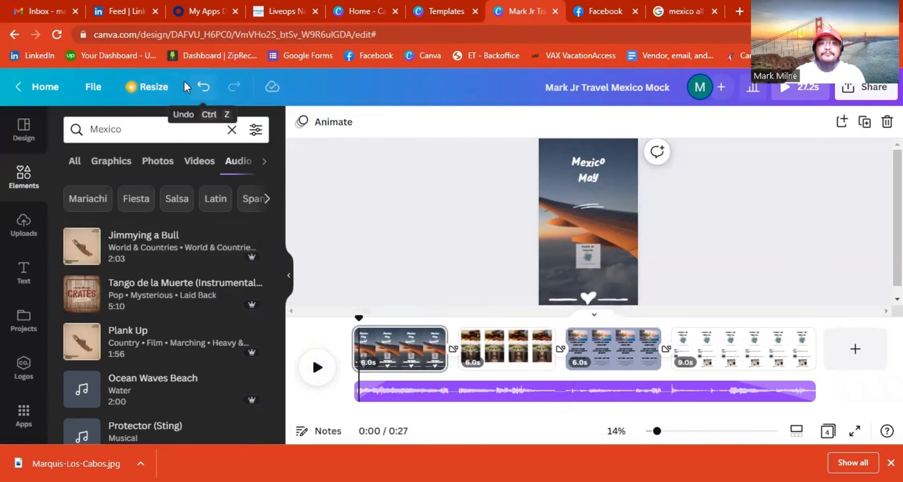
Set the share link to 'Anyone with the link' with 'Can watch' permission.
{"action": "left_click", "coordinate": [875, 89]}
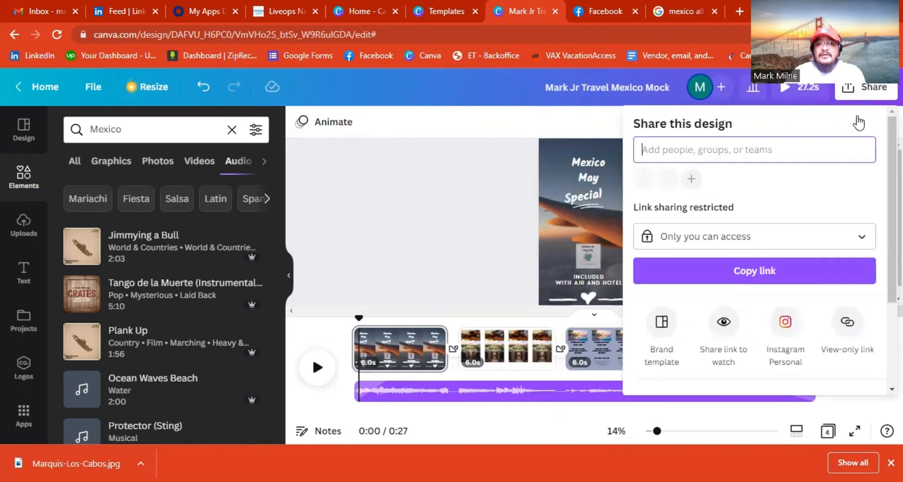
{"action": "left_click", "coordinate": [711, 241]}
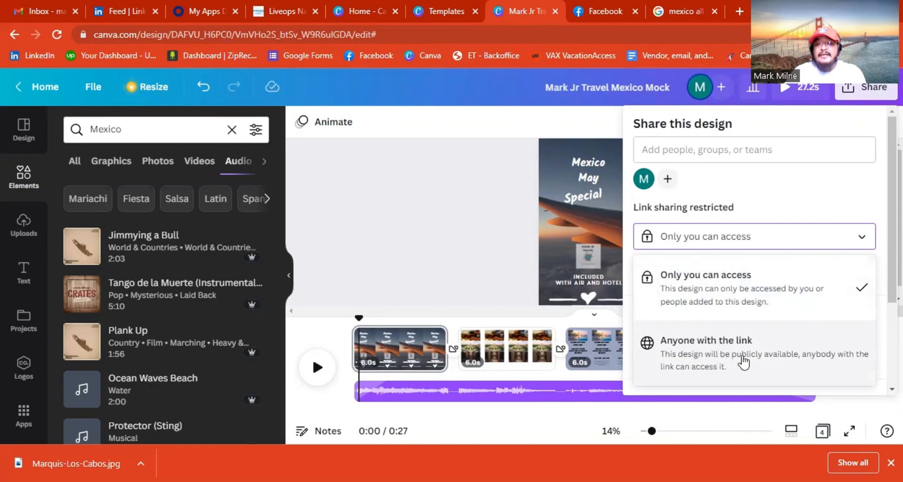
{"action": "left_click", "coordinate": [718, 360]}
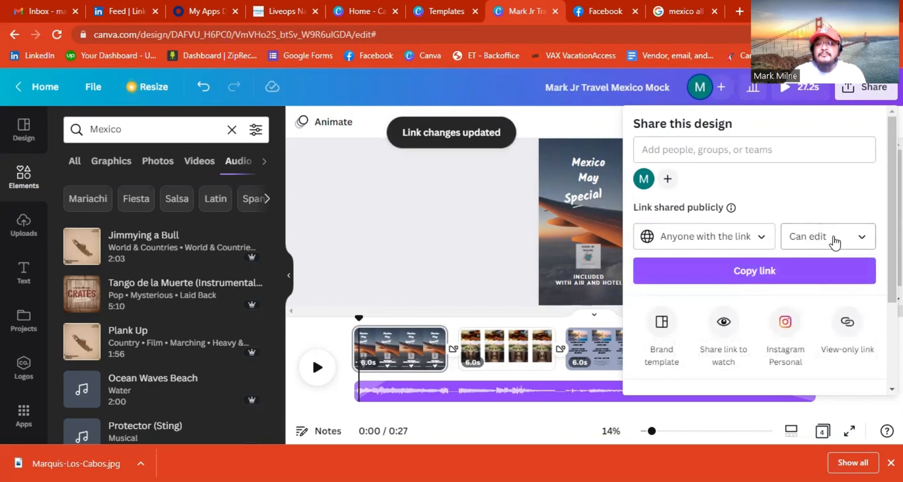
{"action": "left_click", "coordinate": [835, 240]}
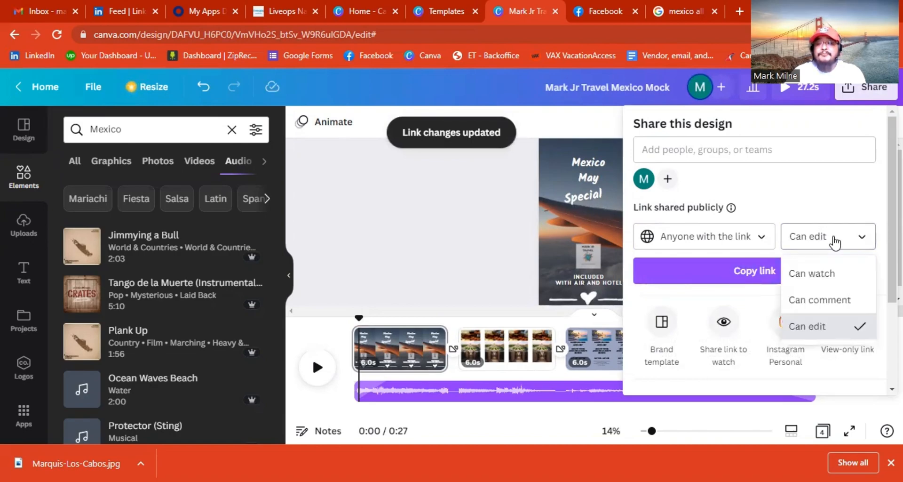
{"action": "left_click", "coordinate": [821, 275]}
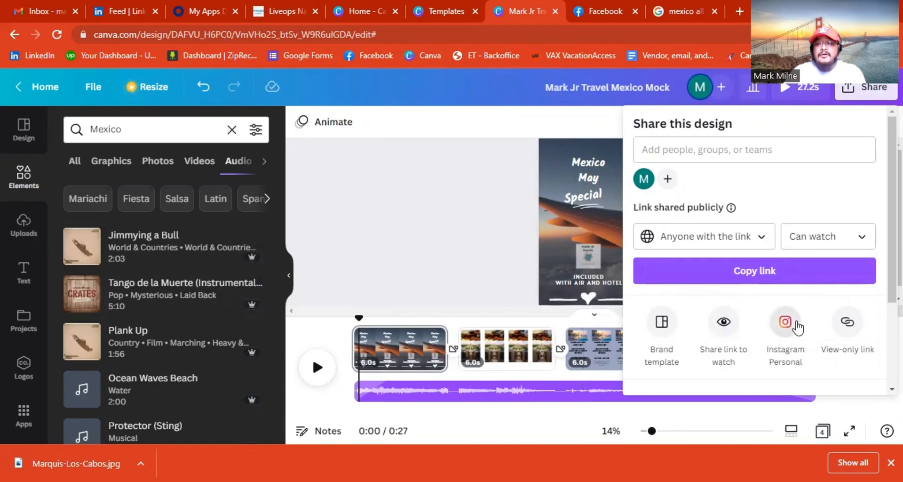
{"action": "scroll", "coordinate": [783, 329], "scroll_direction": "down", "scroll_amount": 1}
{"action": "scroll", "coordinate": [782, 334], "scroll_direction": "down", "scroll_amount": 3}
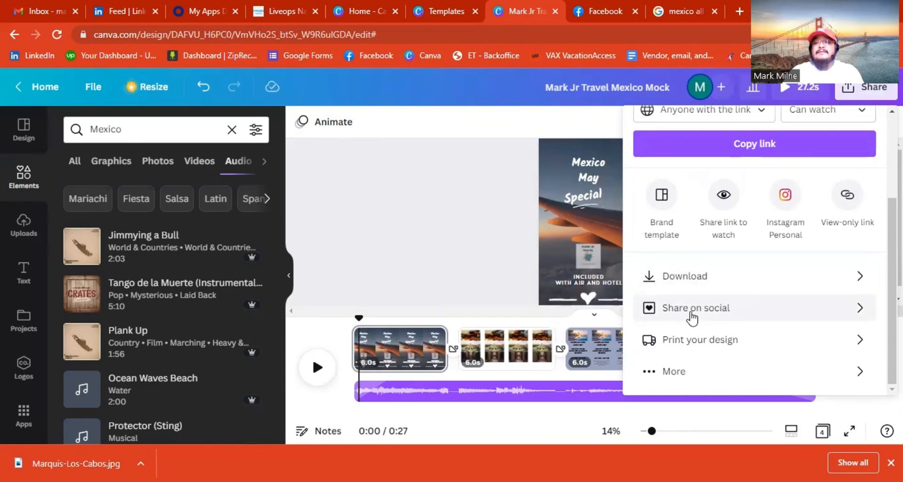
Open the Download settings and keep MP4 Video as the file type.
{"action": "left_click", "coordinate": [708, 280]}
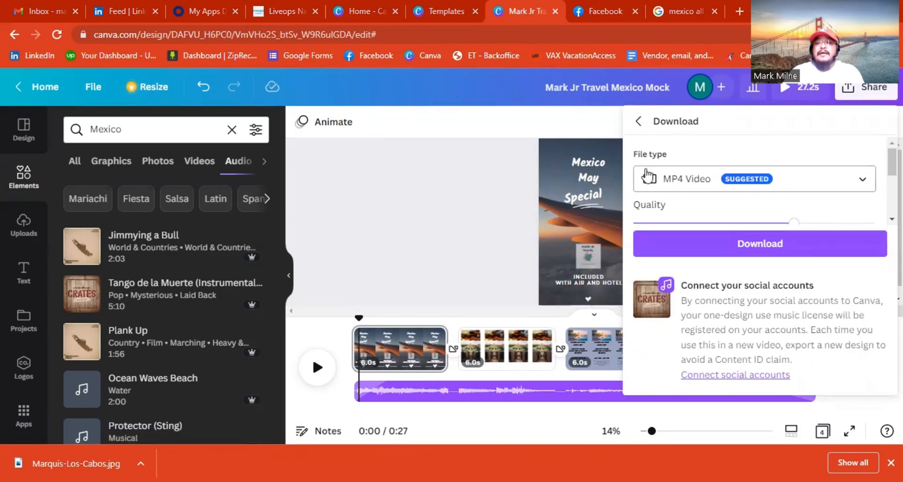
{"action": "left_click", "coordinate": [833, 190]}
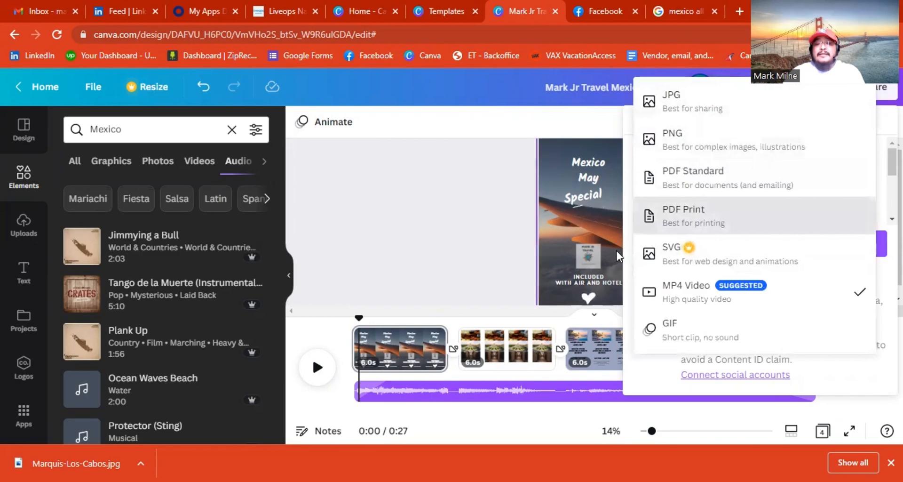
{"action": "left_click", "coordinate": [485, 266]}
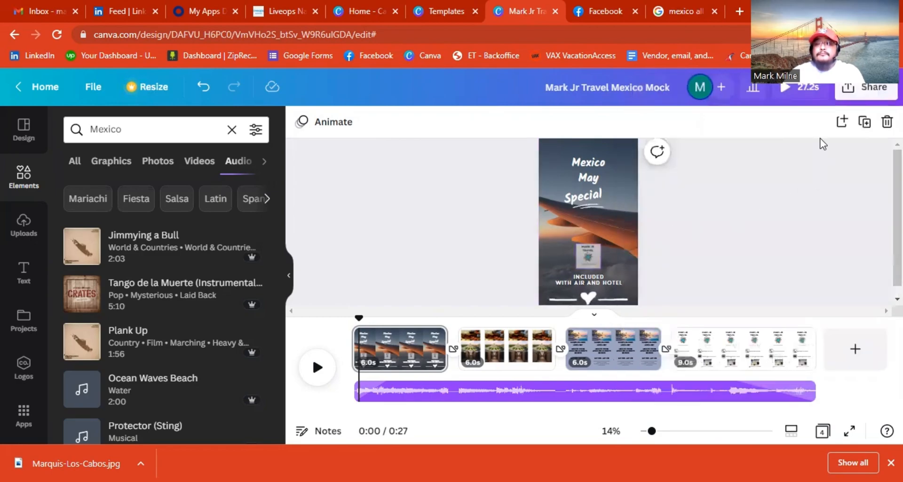
{"action": "left_click", "coordinate": [849, 91]}
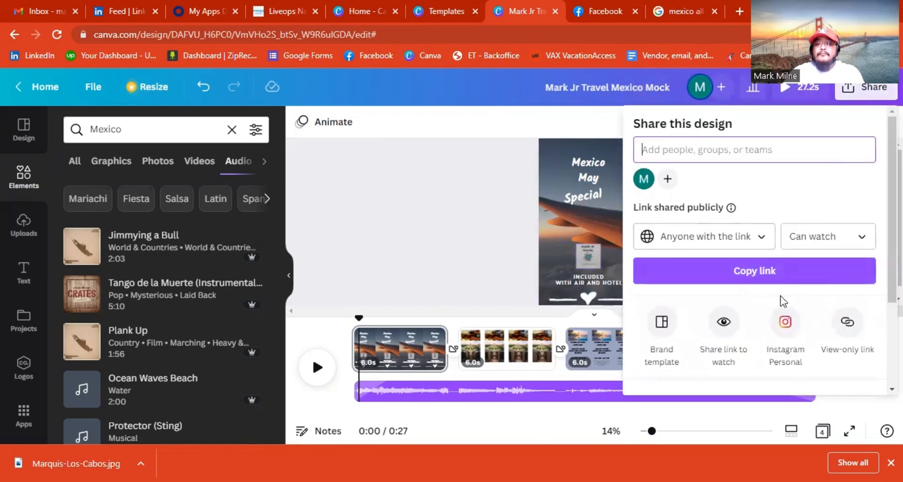
{"action": "scroll", "coordinate": [783, 301], "scroll_direction": "down", "scroll_amount": 3}
{"action": "left_click", "coordinate": [743, 283]}
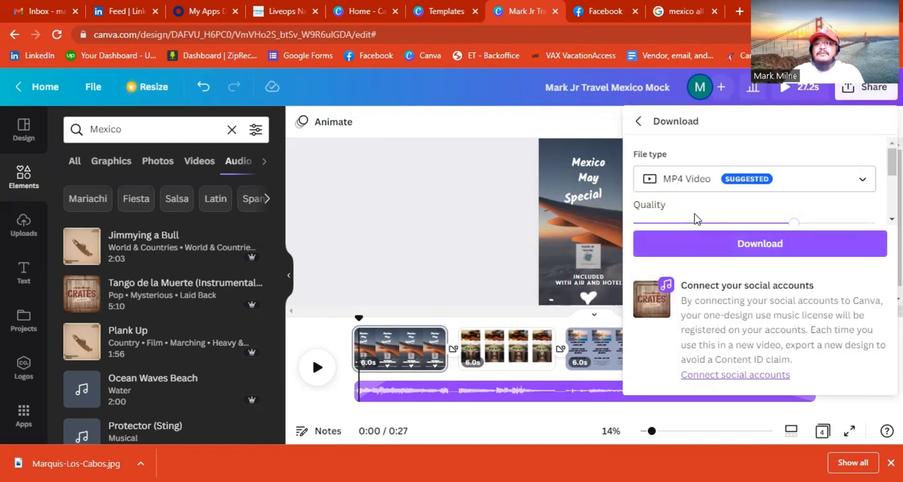
Raise the video quality to 4K, then set it back to 1080p (HD).
{"action": "scroll", "coordinate": [828, 225], "scroll_direction": "down", "scroll_amount": 3}
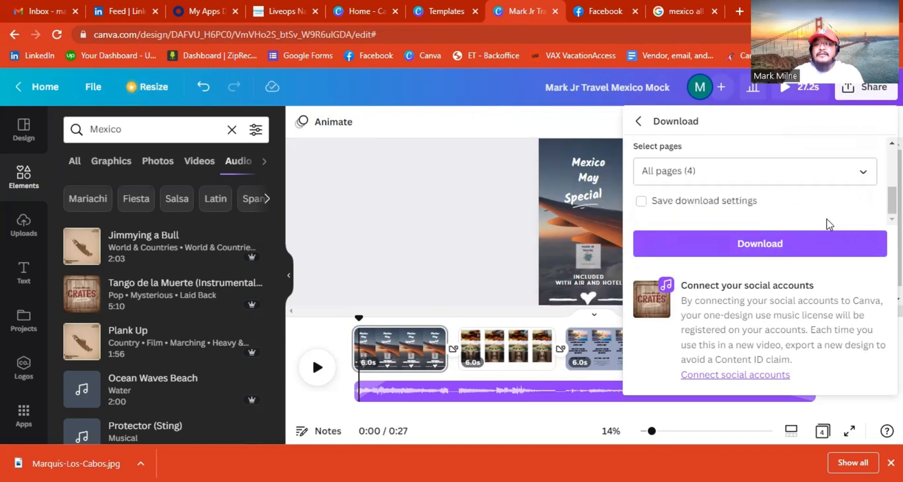
{"action": "scroll", "coordinate": [828, 224], "scroll_direction": "up", "scroll_amount": 2}
{"action": "left_click_drag", "start_coordinate": [798, 172], "coordinate": [847, 167]}
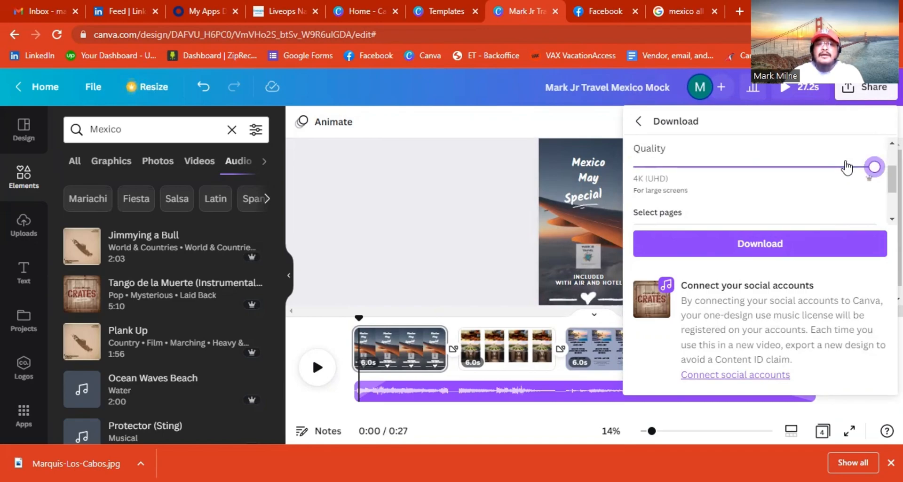
{"action": "left_click_drag", "start_coordinate": [847, 166], "coordinate": [814, 172]}
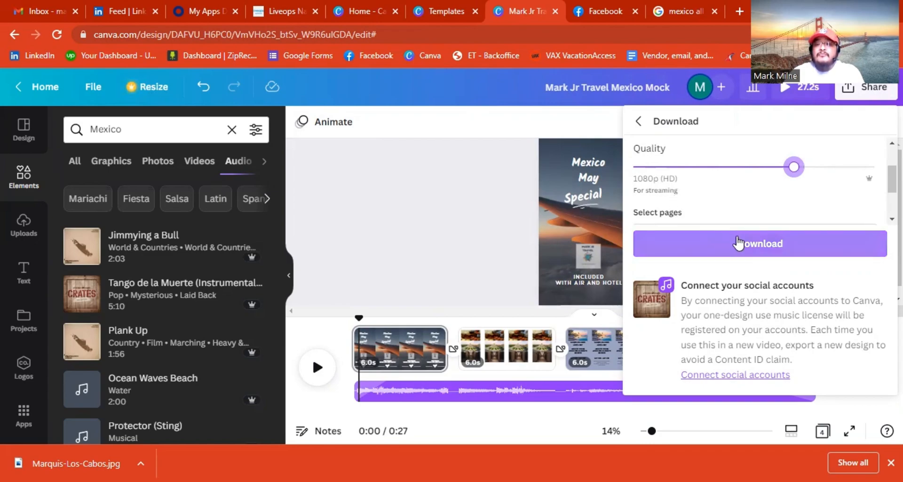
Include all 4 pages in the export and save the download settings for next time.
{"action": "scroll", "coordinate": [759, 207], "scroll_direction": "down", "scroll_amount": 2}
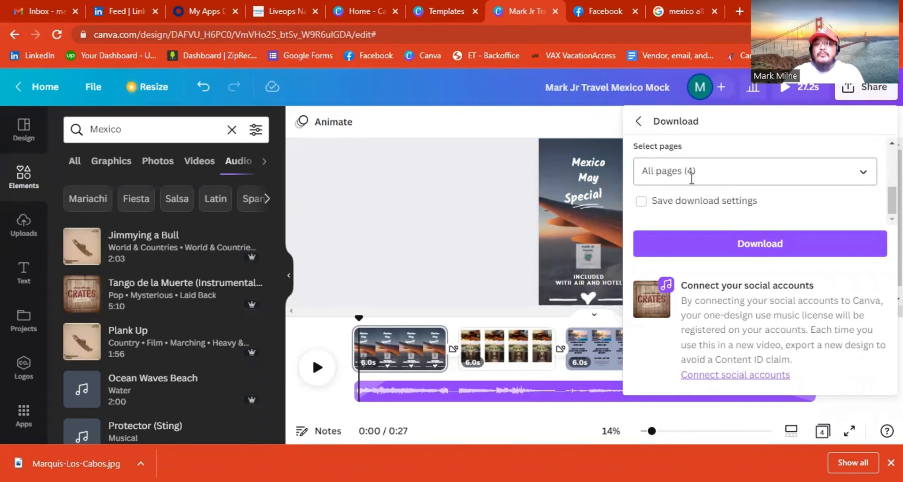
{"action": "left_click", "coordinate": [723, 176]}
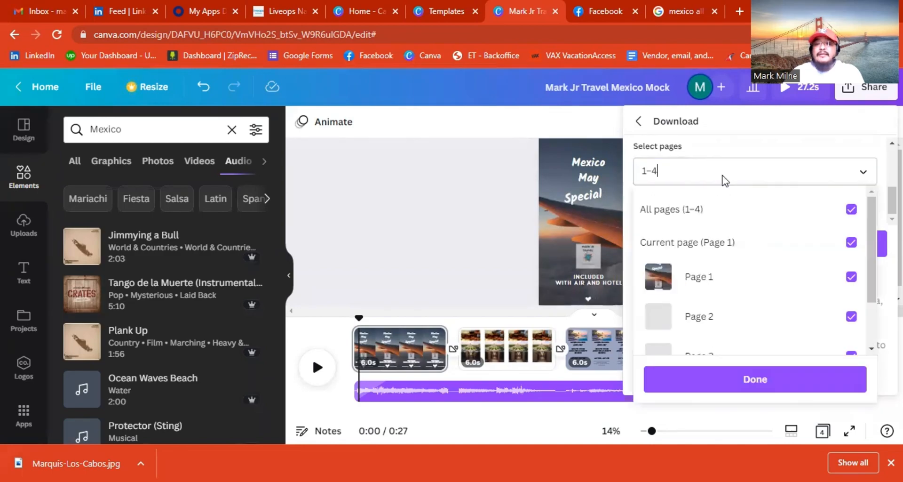
{"action": "scroll", "coordinate": [786, 292], "scroll_direction": "down", "scroll_amount": 2}
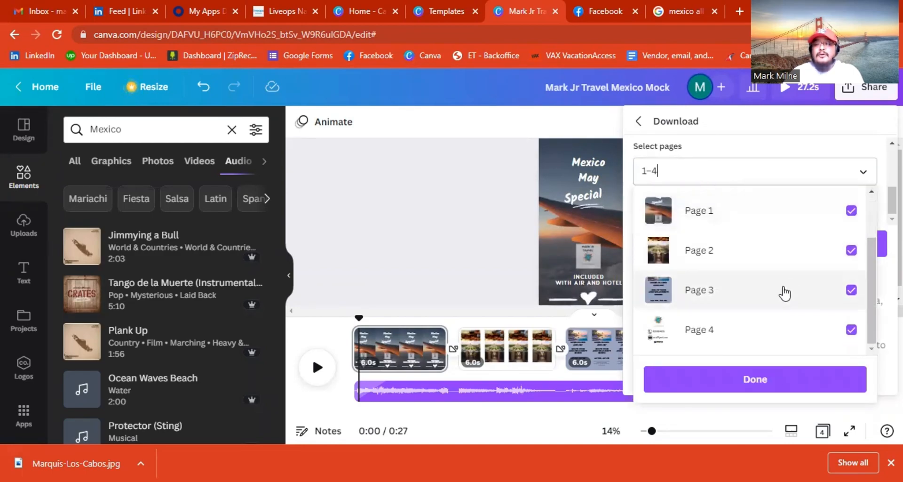
{"action": "scroll", "coordinate": [772, 305], "scroll_direction": "up", "scroll_amount": 2}
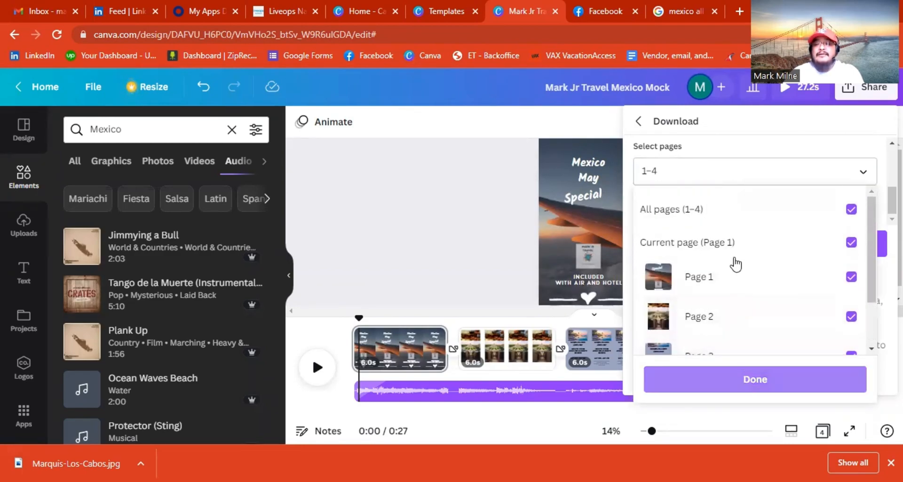
{"action": "left_click", "coordinate": [742, 378]}
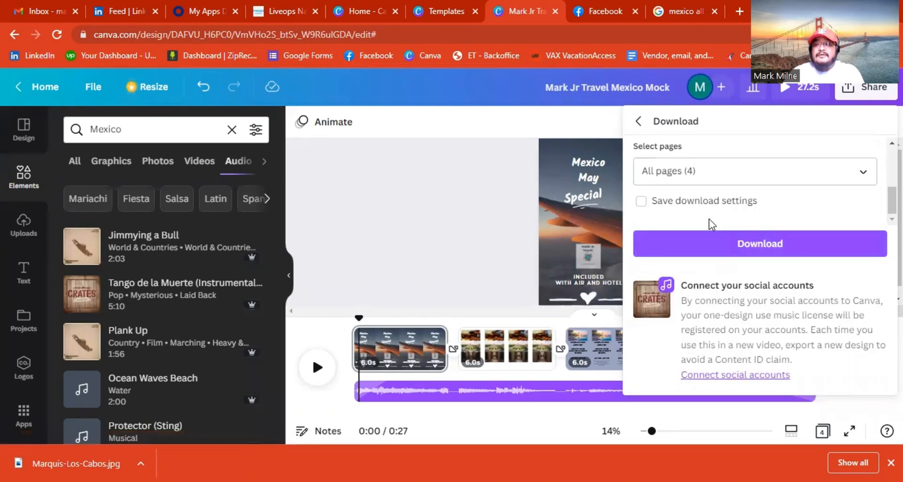
{"action": "left_click", "coordinate": [643, 203]}
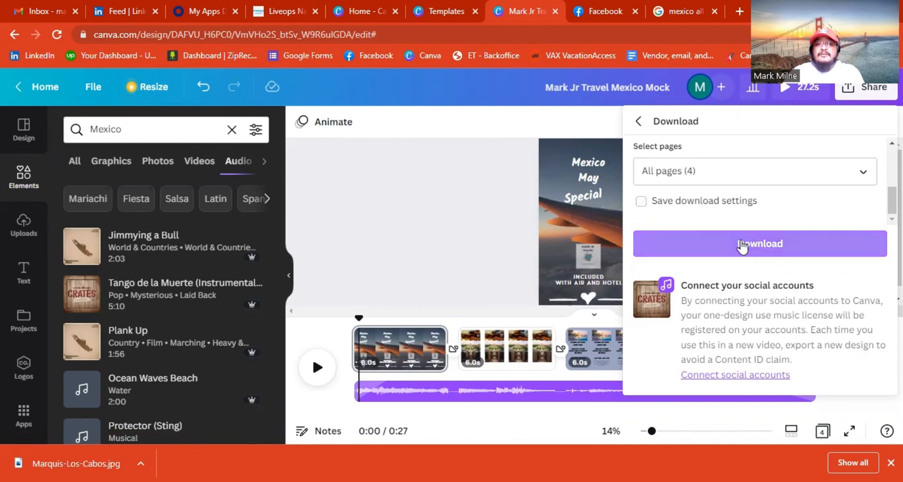
Start downloading the travel video as an MP4 and wait while the export progresses.
{"action": "left_click", "coordinate": [724, 239]}
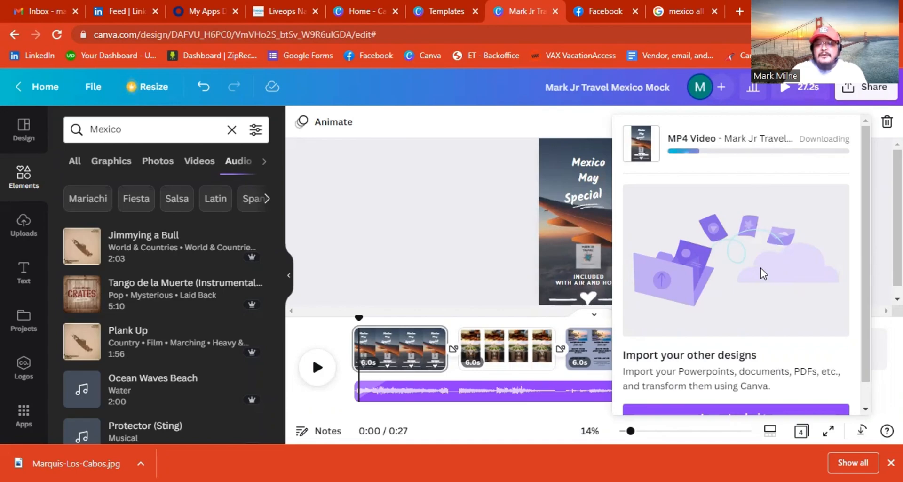
{"action": "scroll", "coordinate": [761, 267], "scroll_direction": "down", "scroll_amount": 1}
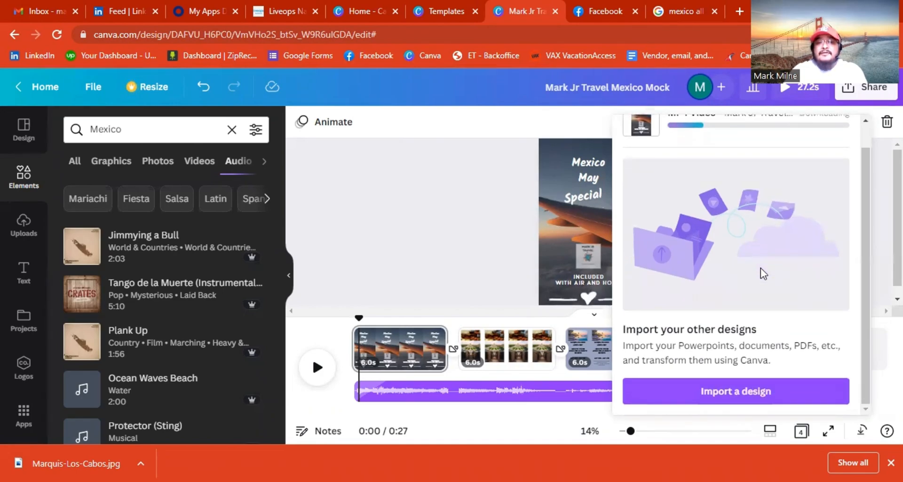
{"action": "scroll", "coordinate": [737, 337], "scroll_direction": "up", "scroll_amount": 1}
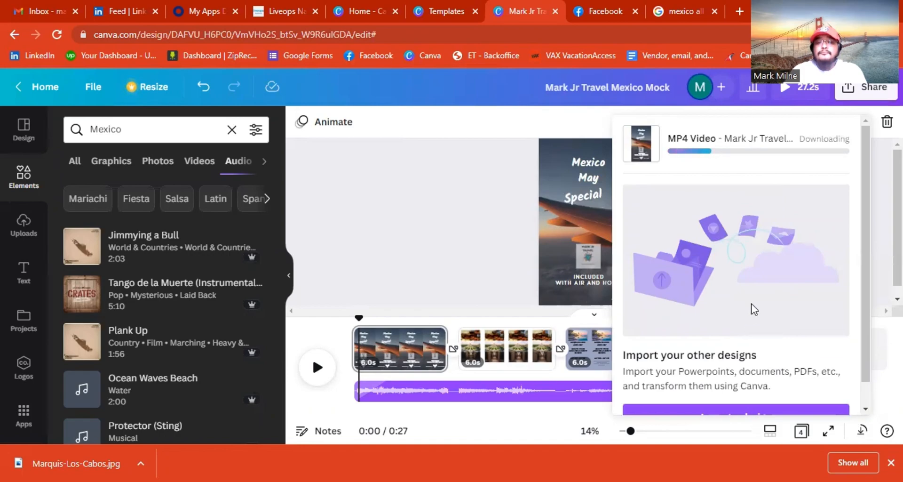